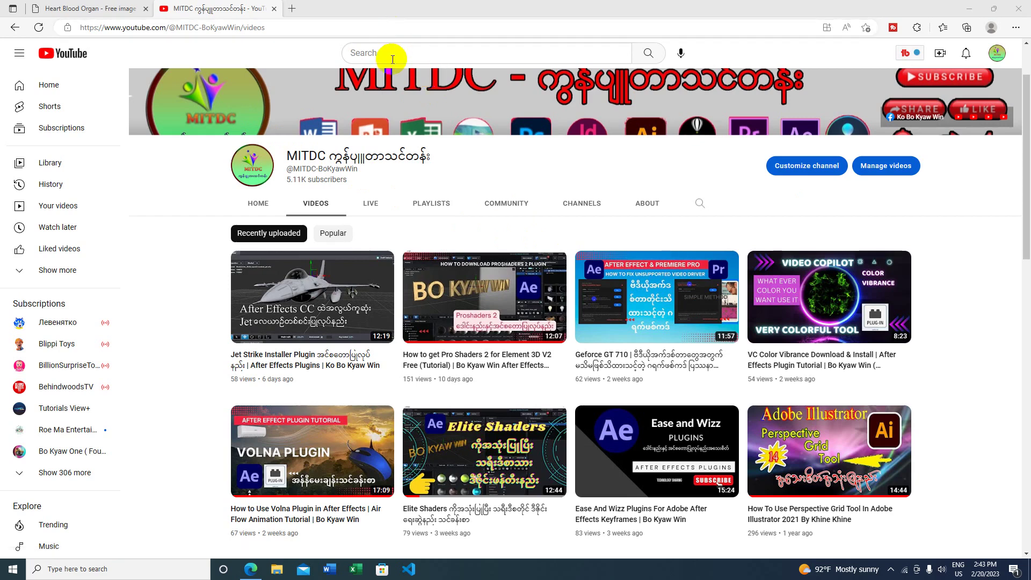
Step: Switch from the YouTube channel to the Pixabay 'Heart Blood Organ' tab
{"action": "left_click", "coordinate": [74, 6]}
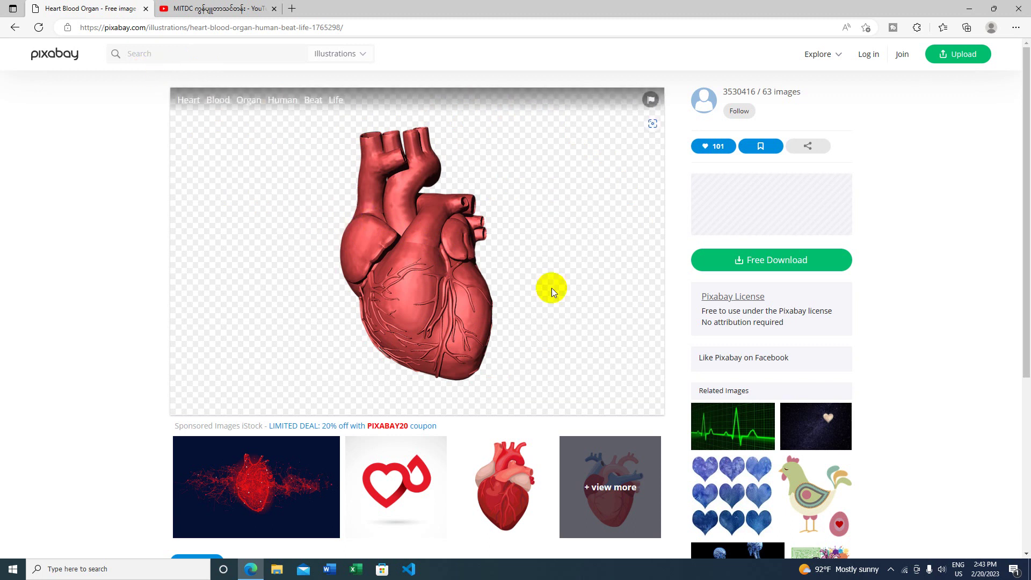
Step: Scroll down the Pixabay heart illustration page and back up to the top
{"action": "scroll", "coordinate": [452, 319], "scroll_direction": "down", "scroll_amount": 1}
{"action": "scroll", "coordinate": [452, 320], "scroll_direction": "down", "scroll_amount": 2}
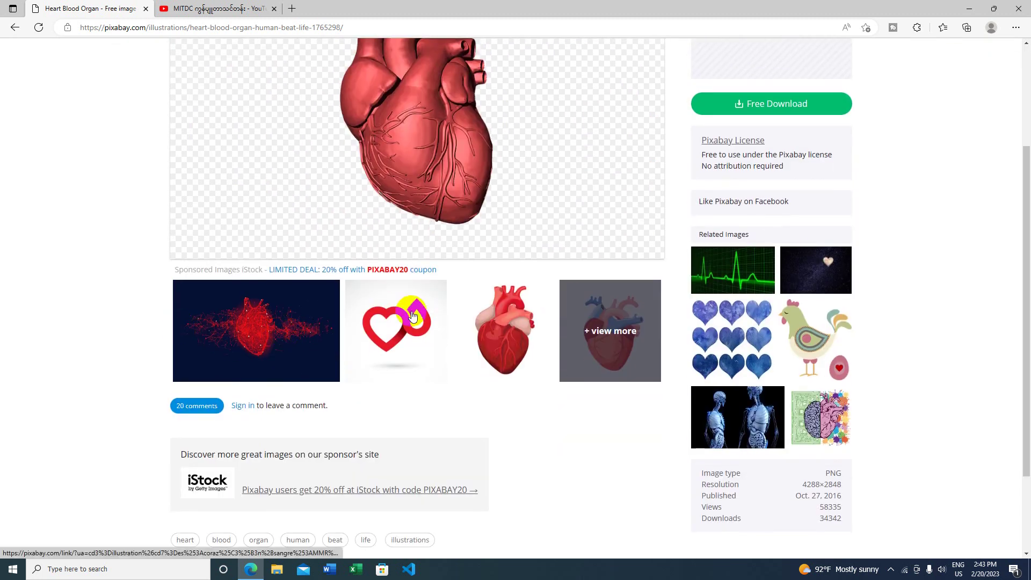
{"action": "scroll", "coordinate": [404, 329], "scroll_direction": "up", "scroll_amount": 2}
{"action": "scroll", "coordinate": [404, 328], "scroll_direction": "up", "scroll_amount": 1}
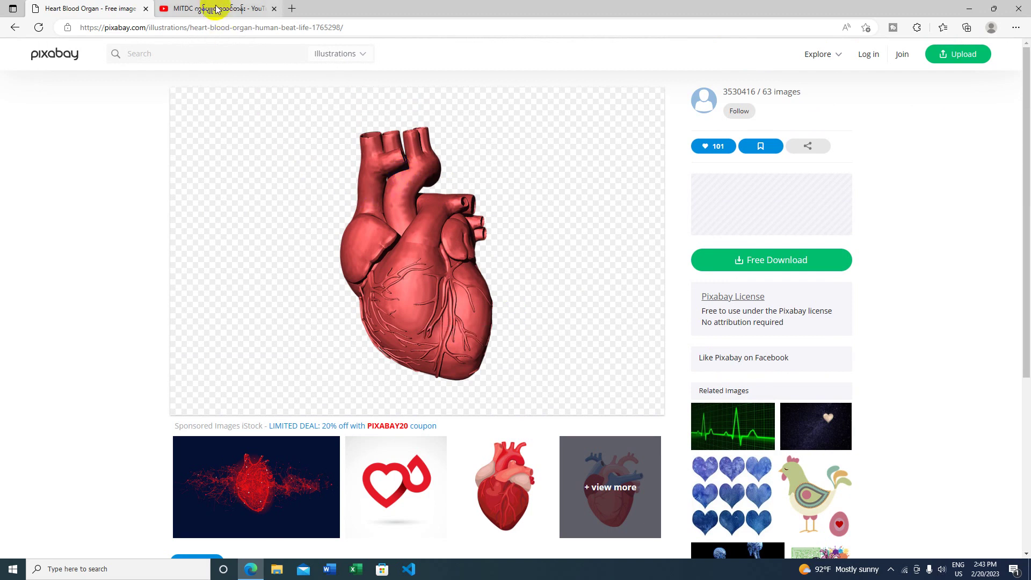
Step: Minimize the browser and move the downloaded heart PNG from Downloads onto the desktop
{"action": "left_click", "coordinate": [970, 9]}
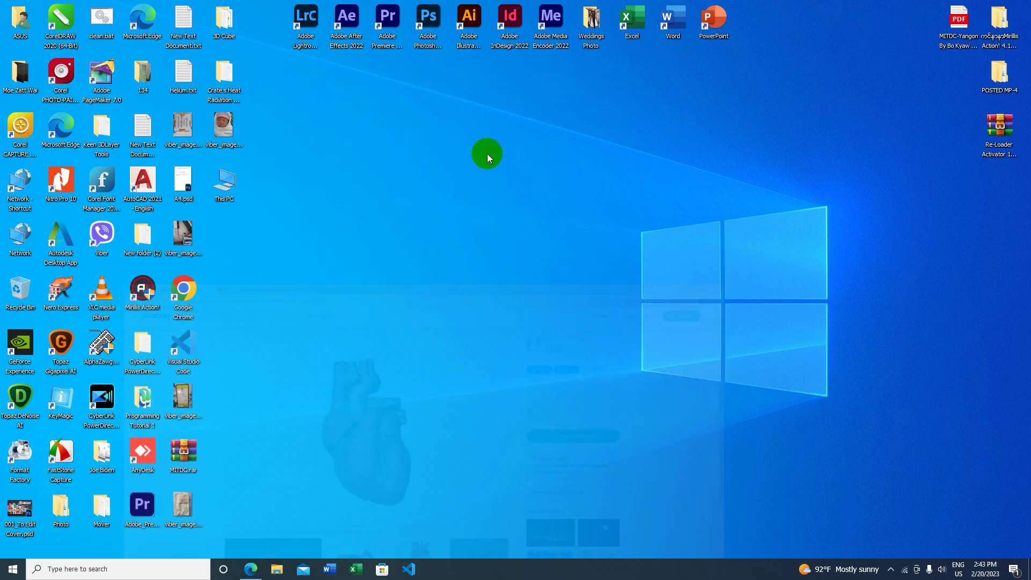
{"action": "right_click", "coordinate": [498, 141]}
{"action": "left_click", "coordinate": [532, 173]}
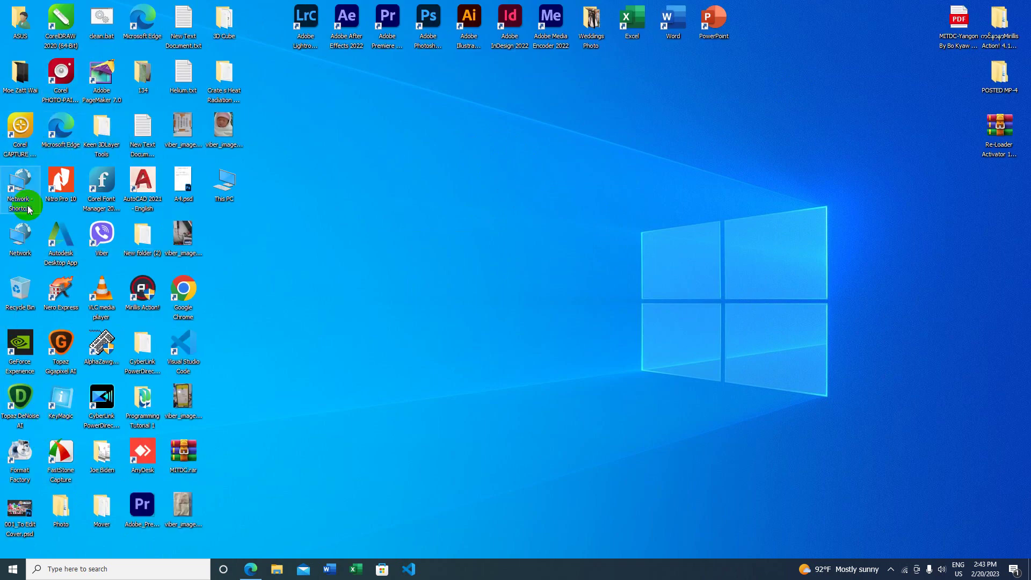
{"action": "left_click", "coordinate": [226, 186]}
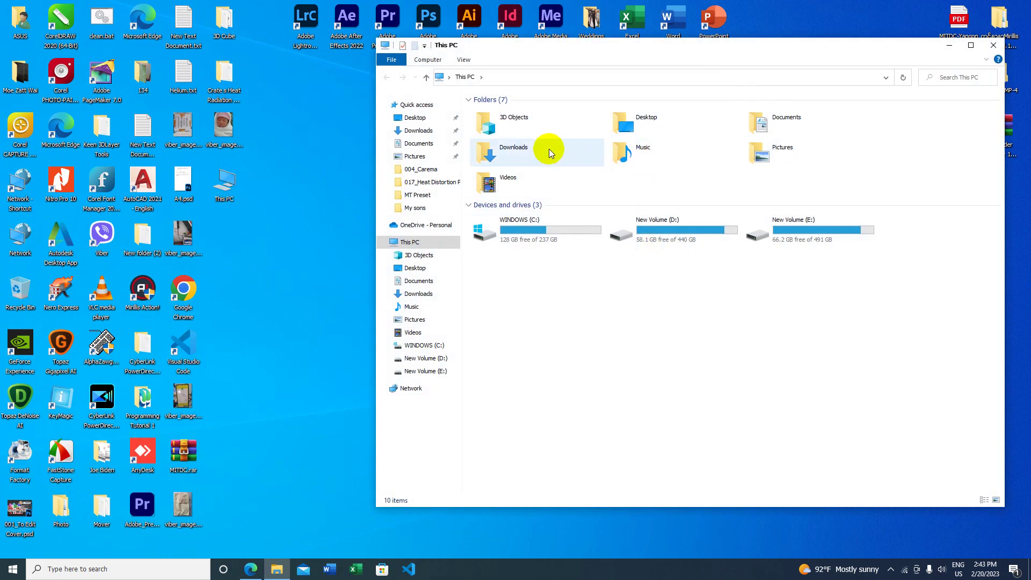
{"action": "left_click", "coordinate": [509, 150]}
{"action": "double_click", "coordinate": [509, 150]}
{"action": "left_click", "coordinate": [501, 151]}
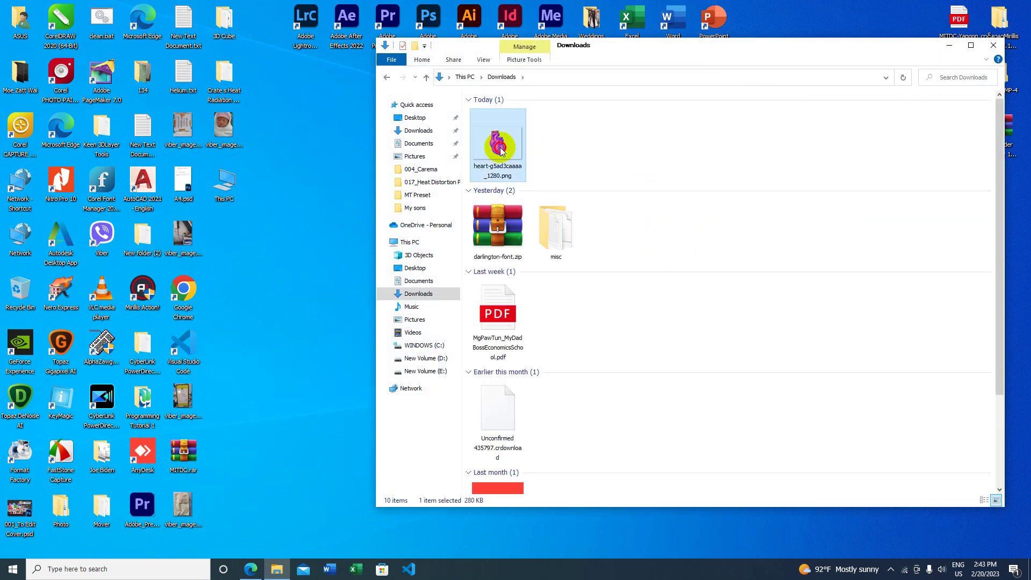
{"action": "left_click_drag", "start_coordinate": [509, 150], "coordinate": [485, 148]}
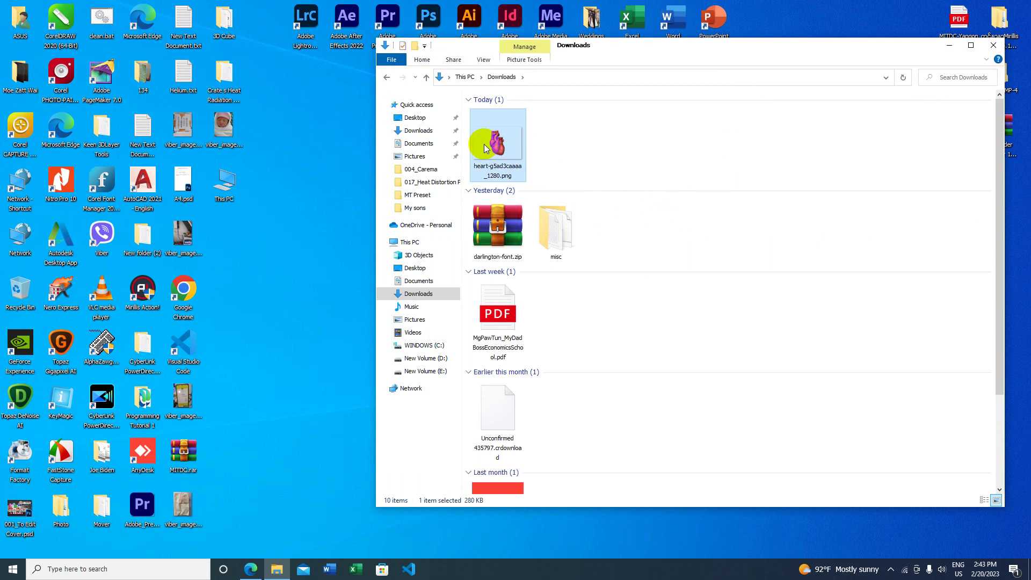
{"action": "left_click_drag", "start_coordinate": [483, 150], "coordinate": [303, 282]}
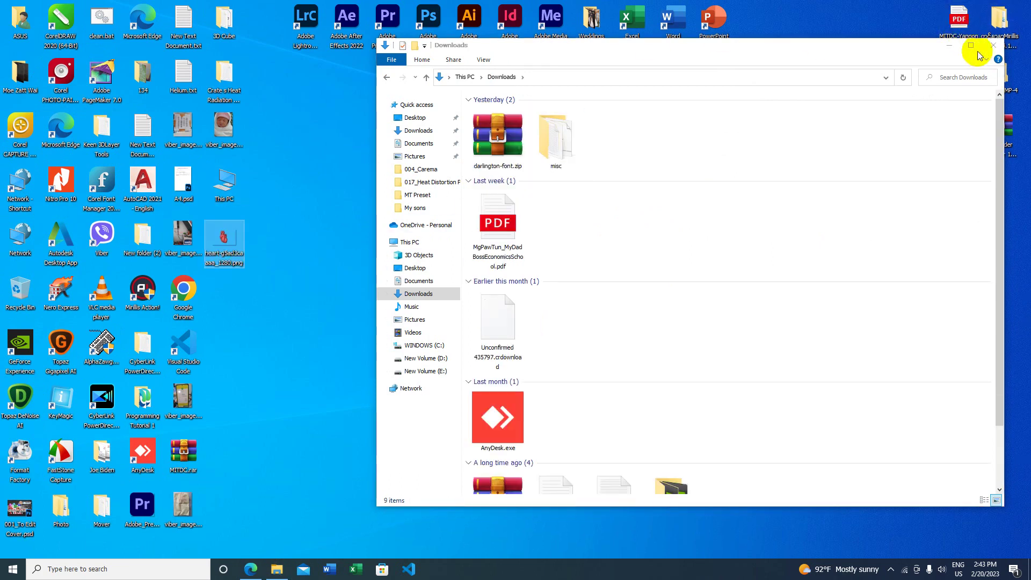
{"action": "left_click", "coordinate": [993, 45]}
Step: Create a desktop folder named 'heart Beat' and put the heart PNG inside it
{"action": "right_click", "coordinate": [433, 195]}
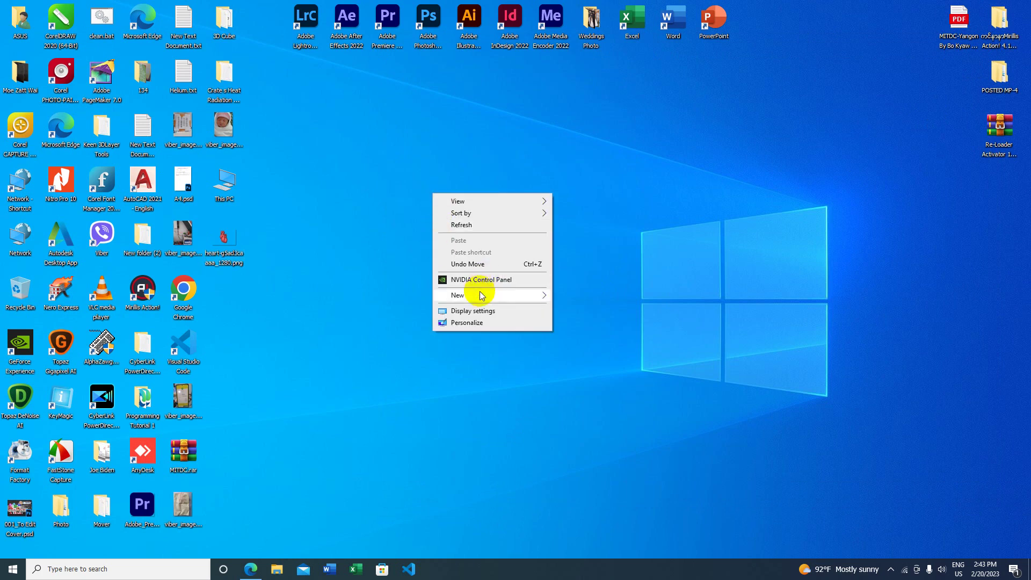
{"action": "mouse_move", "coordinate": [519, 304]}
{"action": "left_click", "coordinate": [578, 294]}
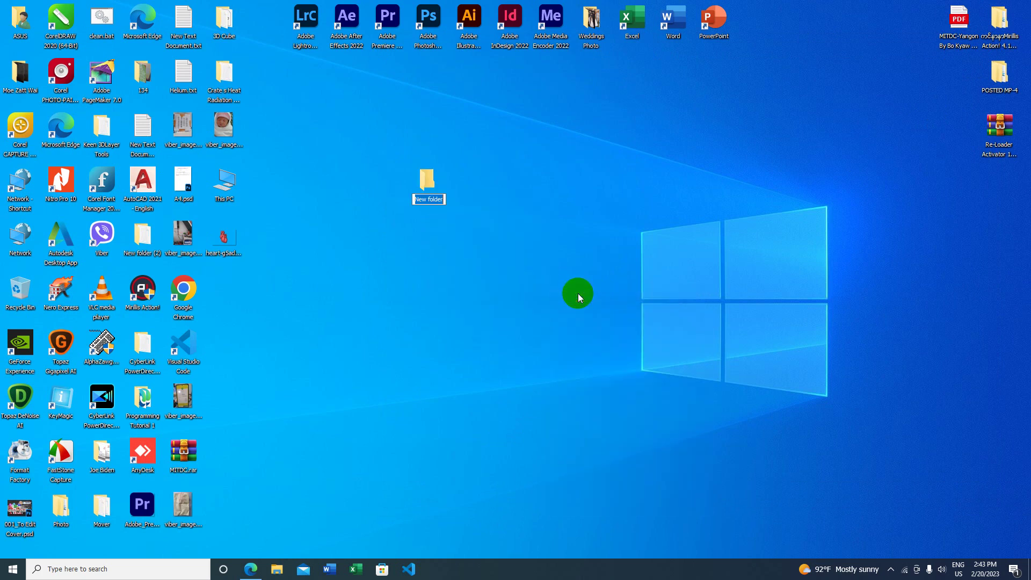
{"action": "type", "text": "h"}
{"action": "type", "text": "Beat"}
{"action": "left_click", "coordinate": [541, 310]}
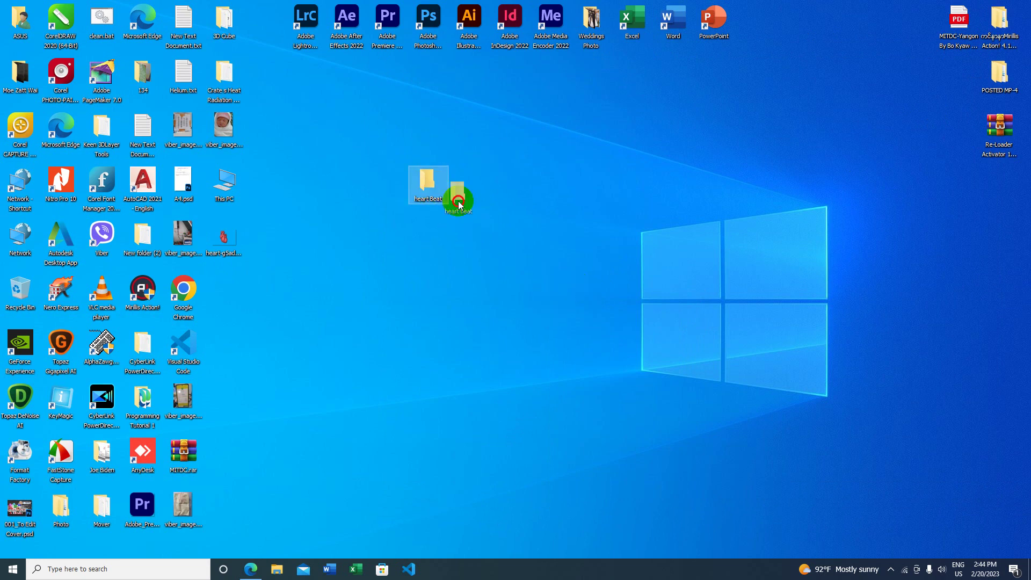
{"action": "left_click_drag", "start_coordinate": [436, 185], "coordinate": [500, 355]}
{"action": "mouse_move", "coordinate": [224, 253]}
{"action": "left_mouse_down"}
{"action": "mouse_move", "coordinate": [513, 353]}
{"action": "mouse_move", "coordinate": [591, 186]}
{"action": "left_mouse_up"}
Step: Refresh the desktop and place the After Effects 2022 shortcut beside the folder
{"action": "right_click", "coordinate": [692, 205]}
{"action": "left_click", "coordinate": [705, 235]}
{"action": "left_click_drag", "start_coordinate": [346, 22], "coordinate": [537, 182]}
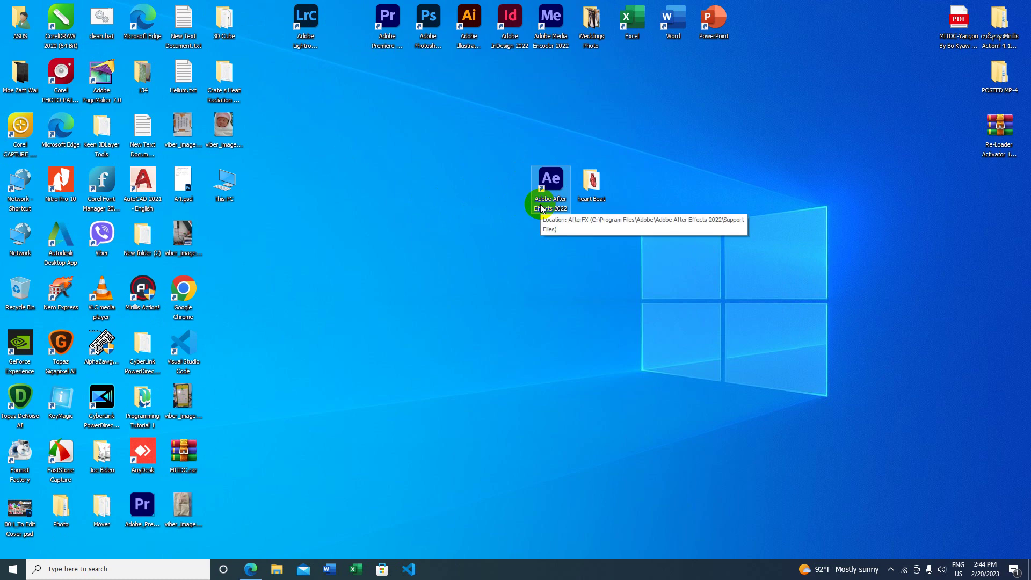
Step: Launch After Effects and create a 1920×1080, 29.97 fps, 15-second 'Heart Beat' composition
{"action": "double_click", "coordinate": [541, 208]}
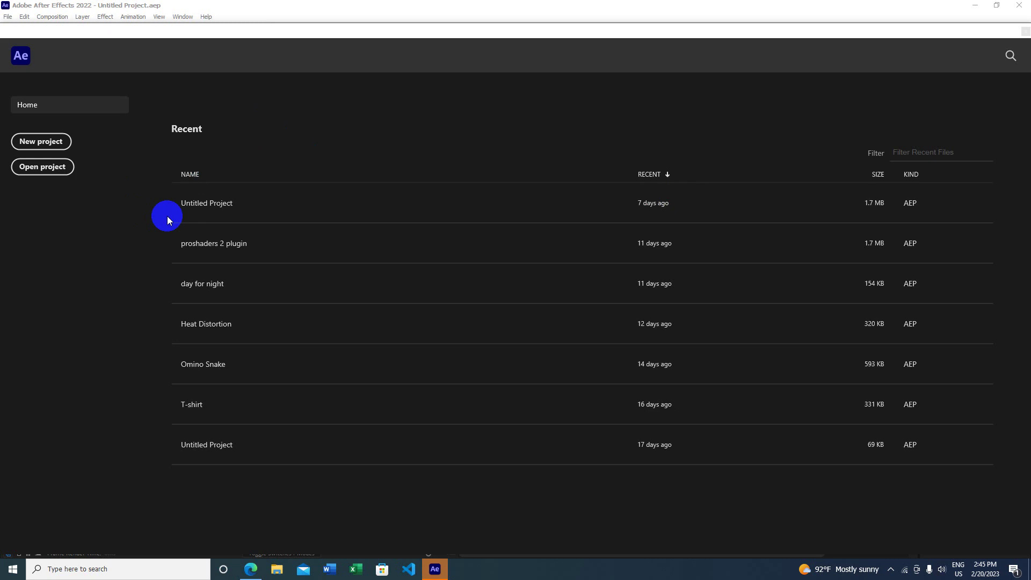
{"action": "left_click", "coordinate": [36, 145]}
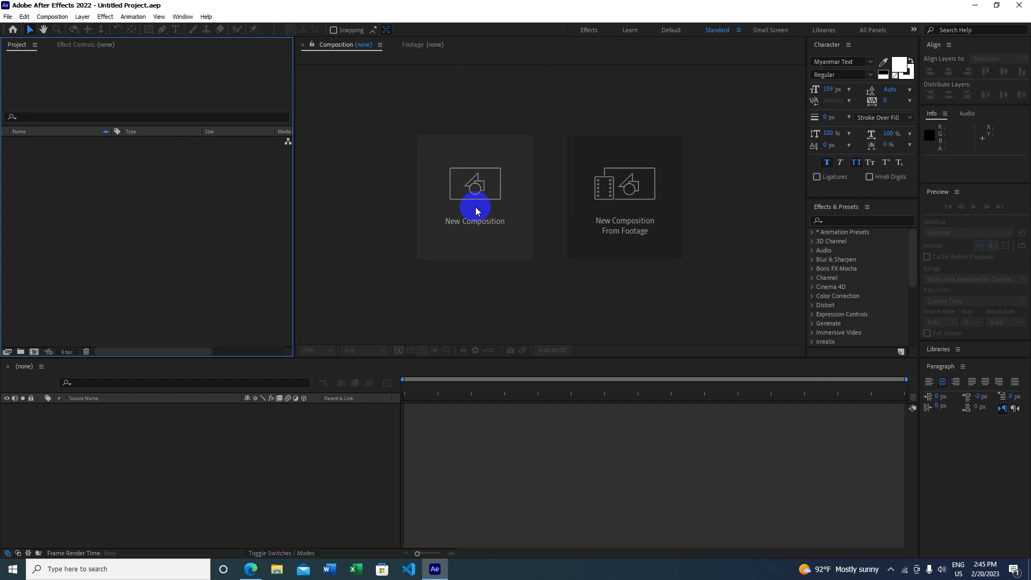
{"action": "left_click", "coordinate": [472, 185]}
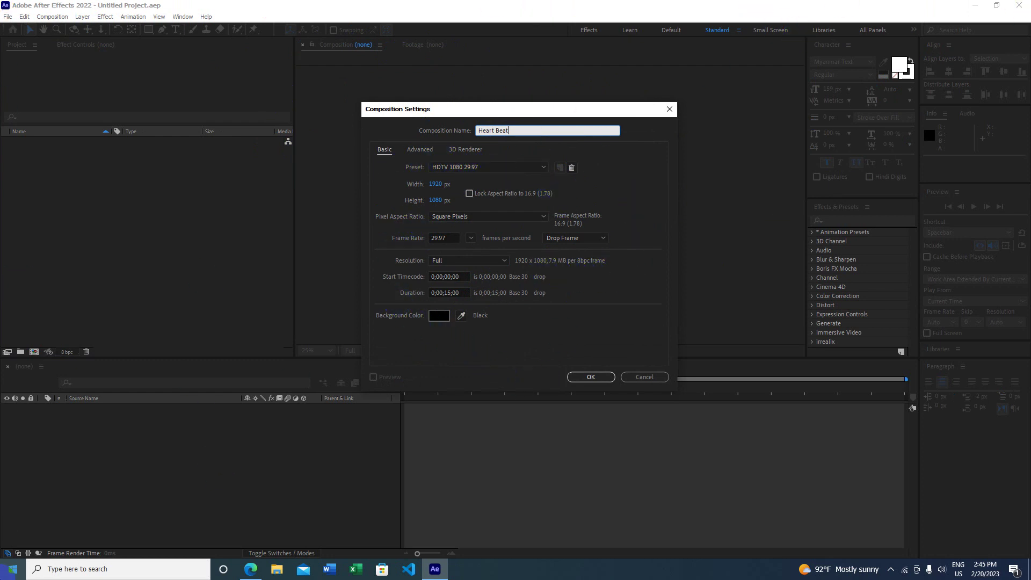
{"action": "left_click", "coordinate": [585, 376]}
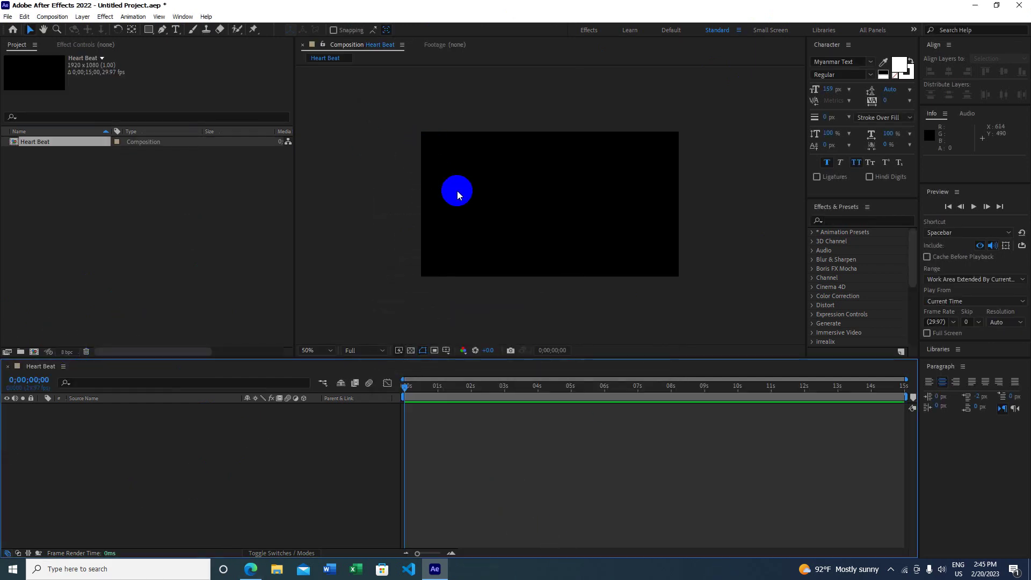
Step: Import the heart PNG from the Desktop's heart Beat folder into the project
{"action": "left_click_drag", "start_coordinate": [86, 205], "coordinate": [287, 246]}
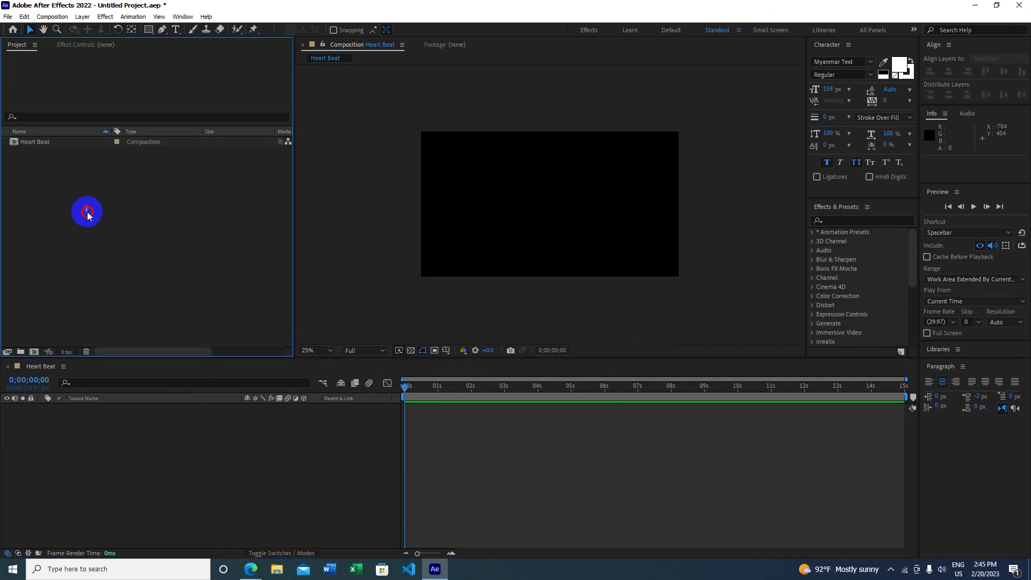
{"action": "left_click_drag", "start_coordinate": [287, 246], "coordinate": [115, 267]}
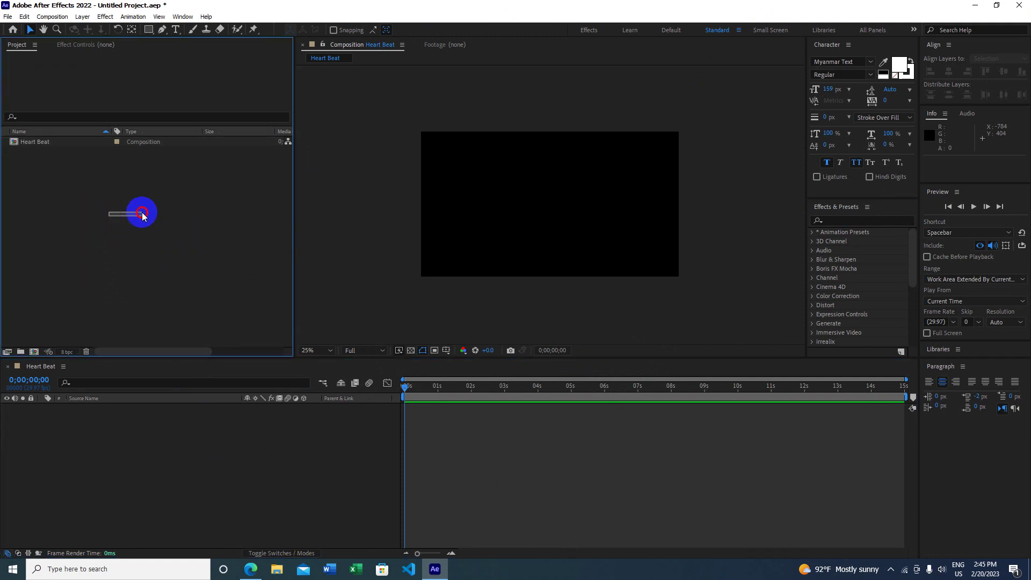
{"action": "double_click", "coordinate": [158, 240]}
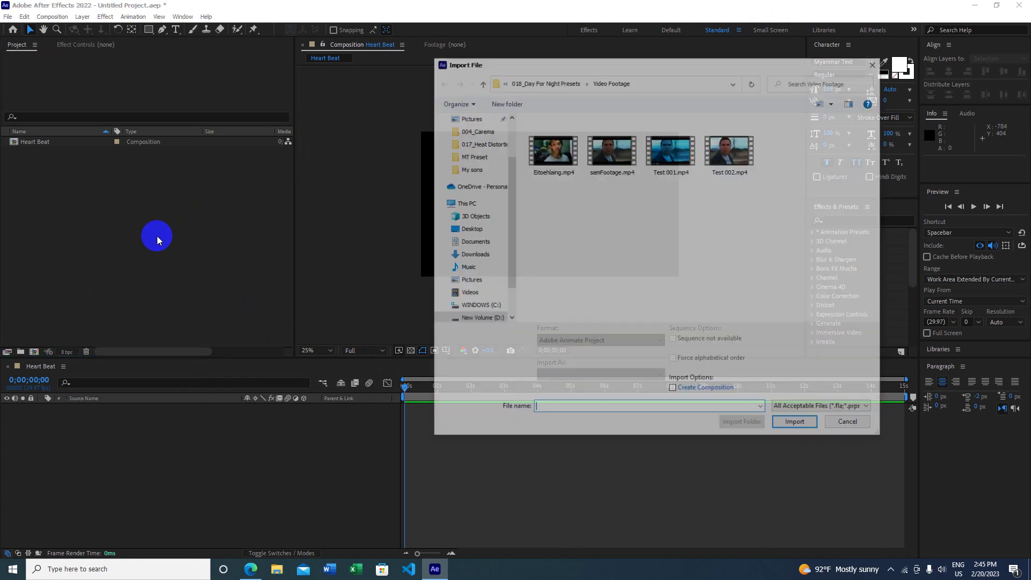
{"action": "left_click", "coordinate": [472, 230]}
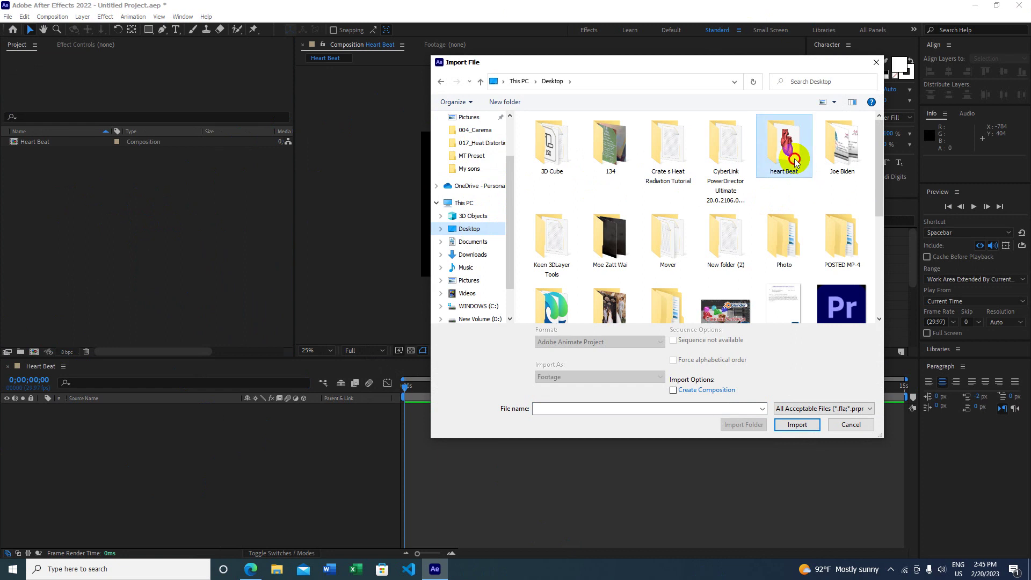
{"action": "double_click", "coordinate": [785, 144]}
{"action": "left_click", "coordinate": [481, 84]}
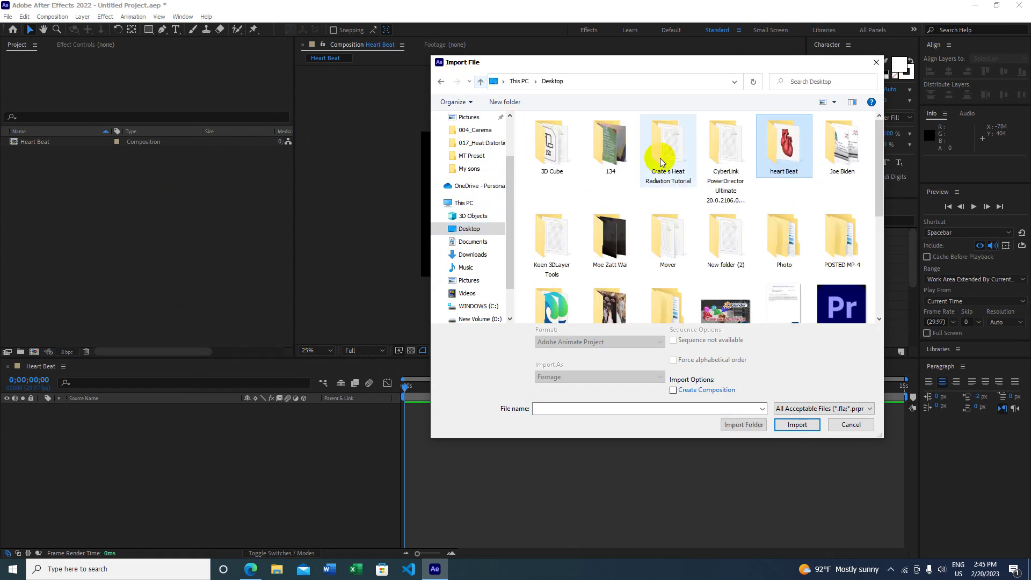
{"action": "double_click", "coordinate": [780, 144]}
{"action": "left_click", "coordinate": [549, 152]}
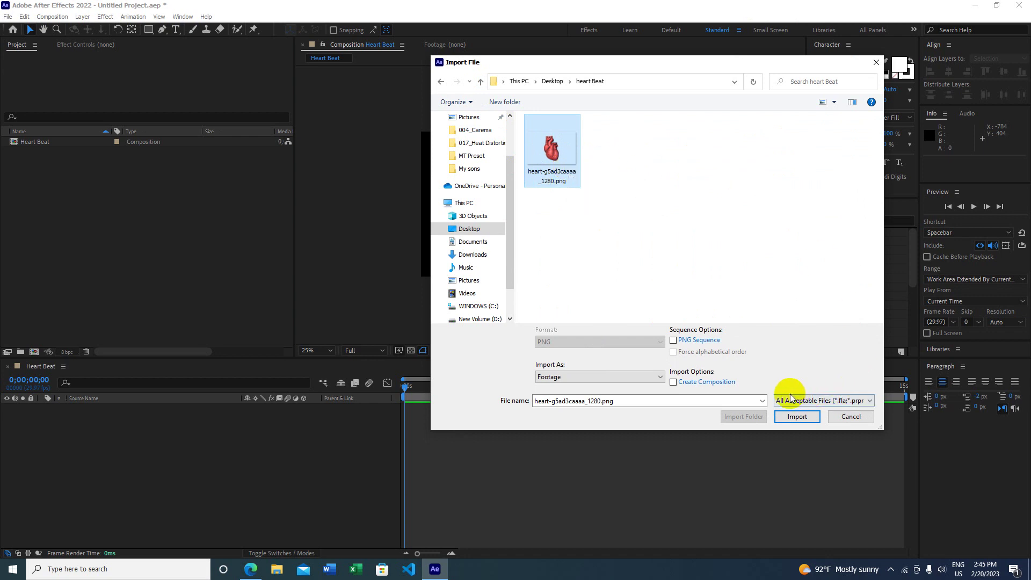
{"action": "left_click", "coordinate": [795, 417]}
Step: Add the heart PNG to the Heart Beat timeline and turn on the transparency grid
{"action": "left_click_drag", "start_coordinate": [51, 154], "coordinate": [180, 436]}
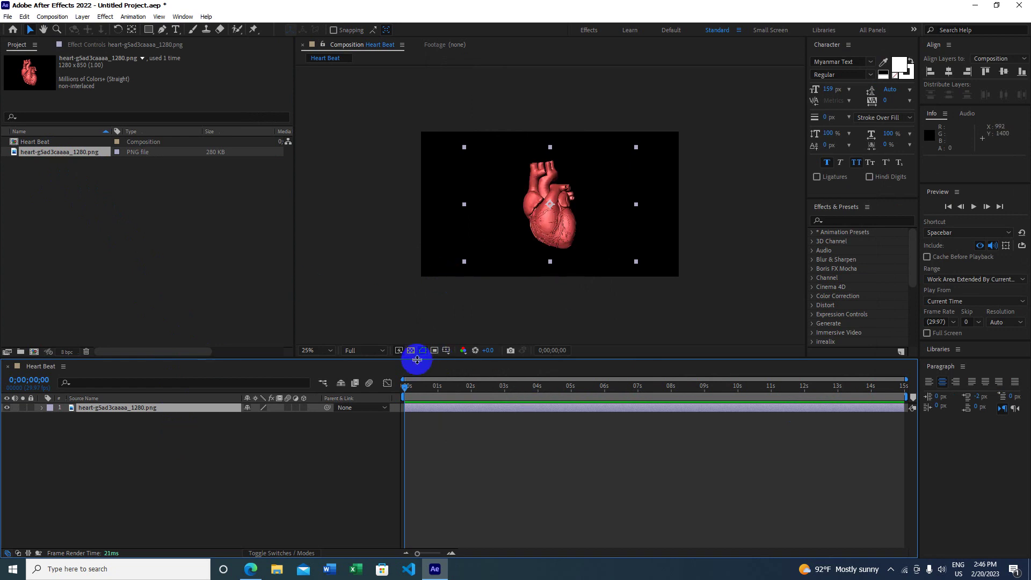
{"action": "left_click", "coordinate": [411, 350]}
{"action": "scroll", "coordinate": [577, 217], "scroll_direction": "up", "scroll_amount": 8}
{"action": "scroll", "coordinate": [576, 216], "scroll_direction": "down", "scroll_amount": 4}
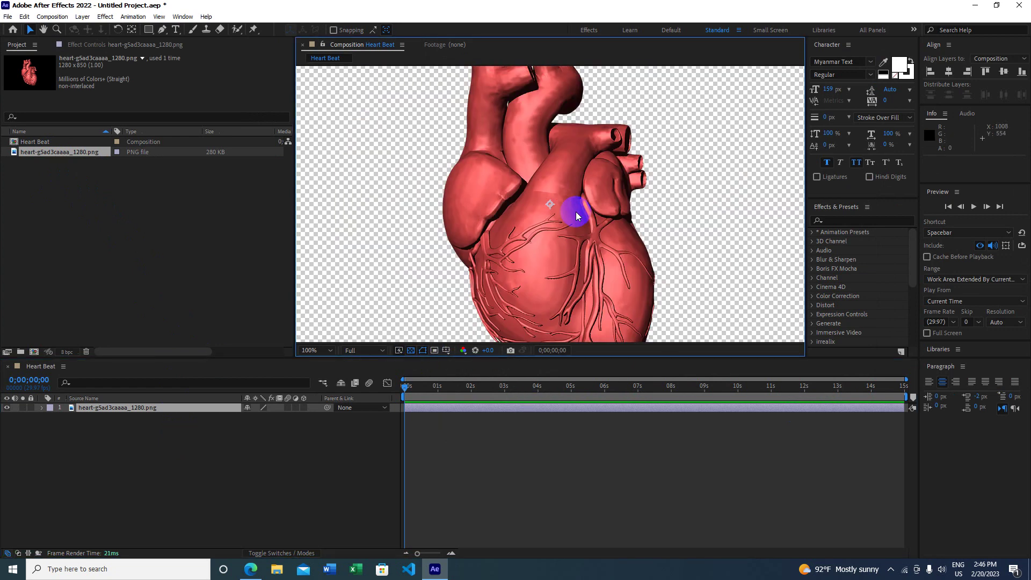
{"action": "scroll", "coordinate": [576, 217], "scroll_direction": "down", "scroll_amount": 4}
{"action": "scroll", "coordinate": [575, 215], "scroll_direction": "up", "scroll_amount": 2}
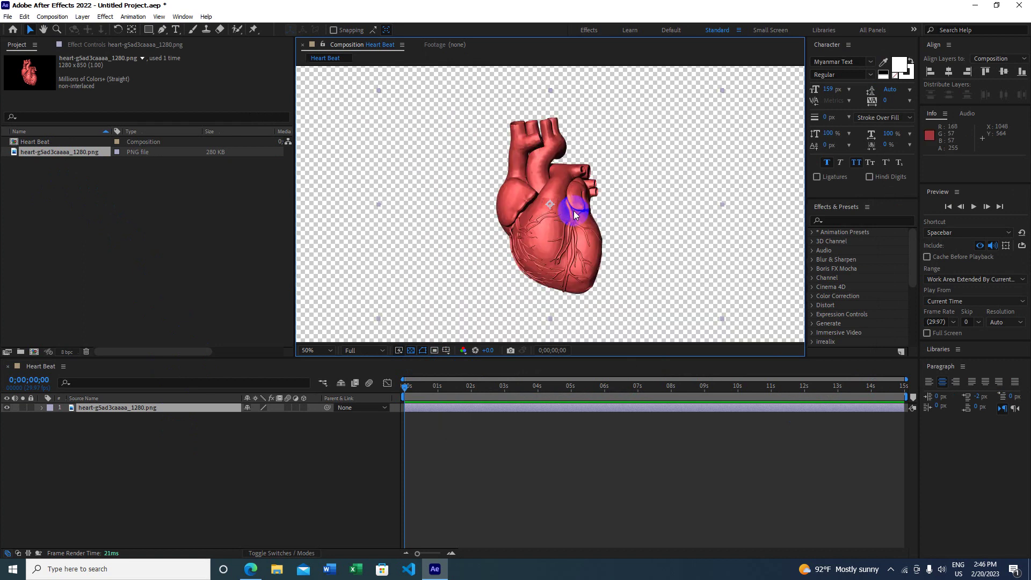
{"action": "scroll", "coordinate": [574, 216], "scroll_direction": "down", "scroll_amount": 2}
{"action": "scroll", "coordinate": [575, 216], "scroll_direction": "up", "scroll_amount": 2}
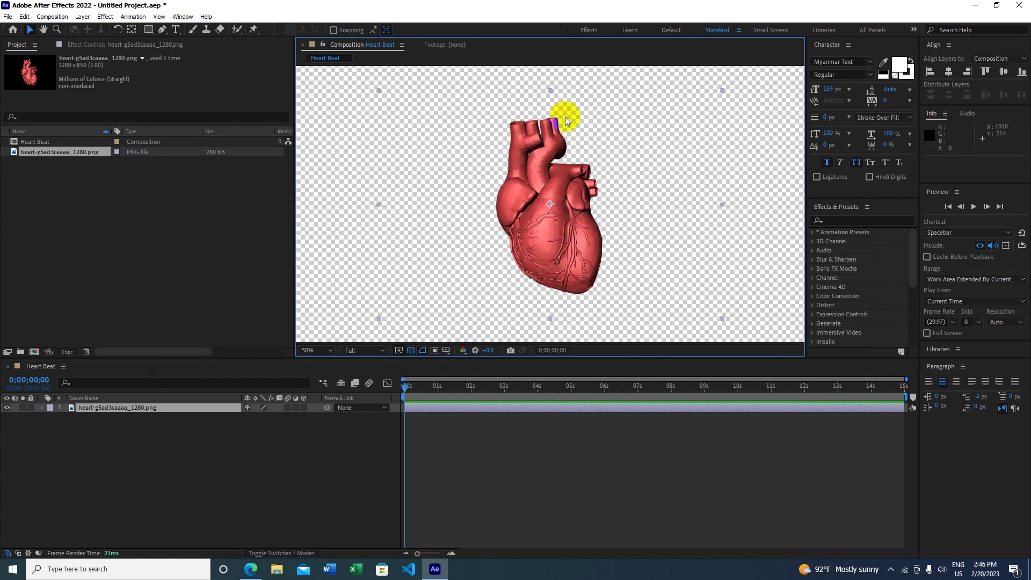
{"action": "left_click", "coordinate": [251, 569]}
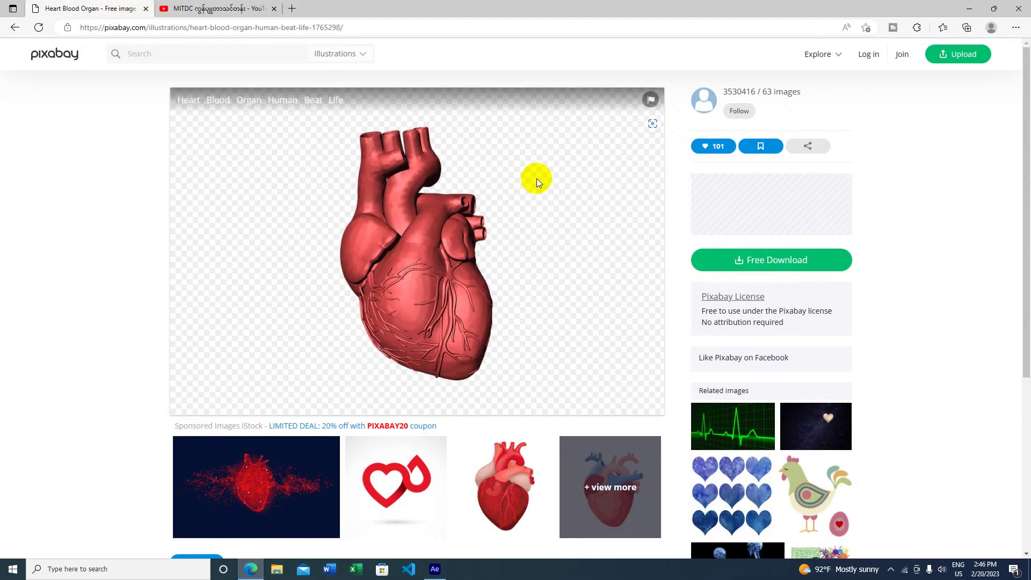
{"action": "left_click", "coordinate": [755, 260]}
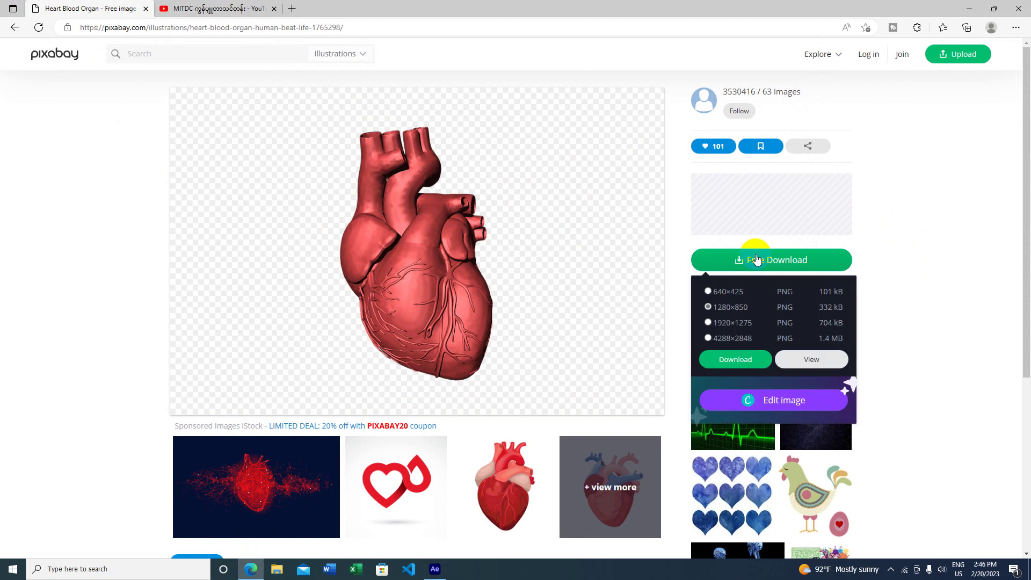
{"action": "left_click", "coordinate": [709, 292]}
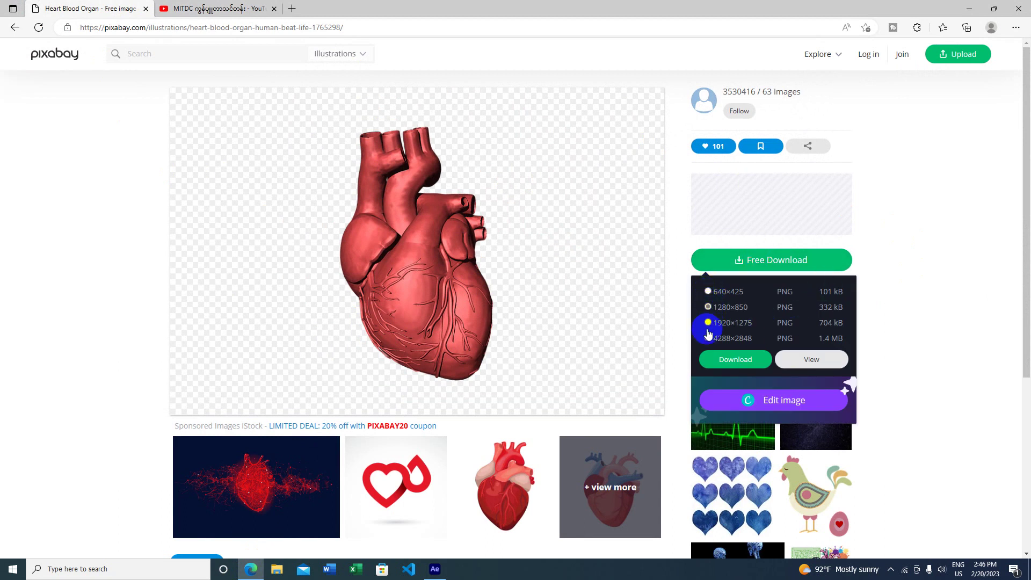
{"action": "left_click", "coordinate": [757, 367]}
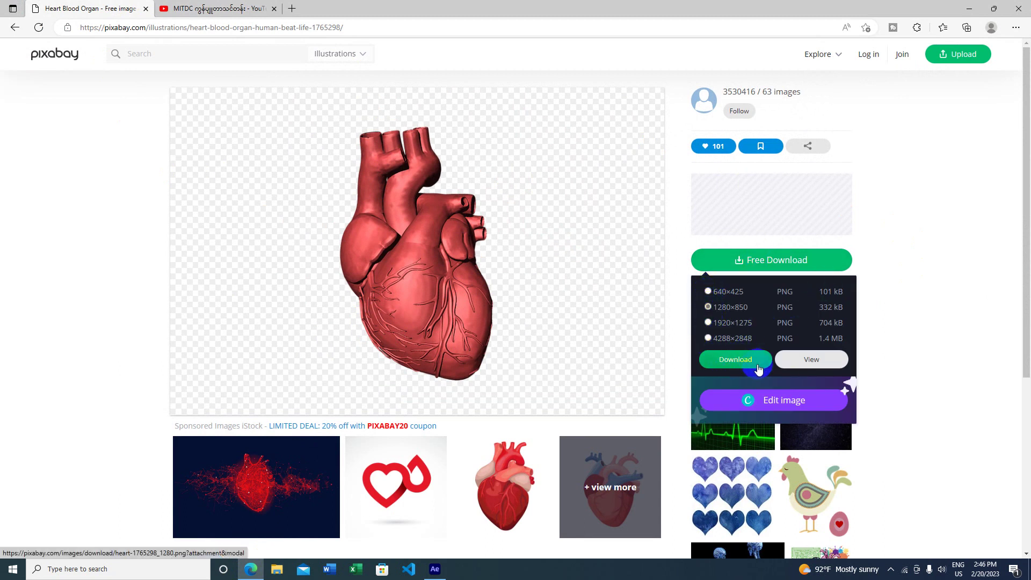
{"action": "left_click", "coordinate": [977, 10]}
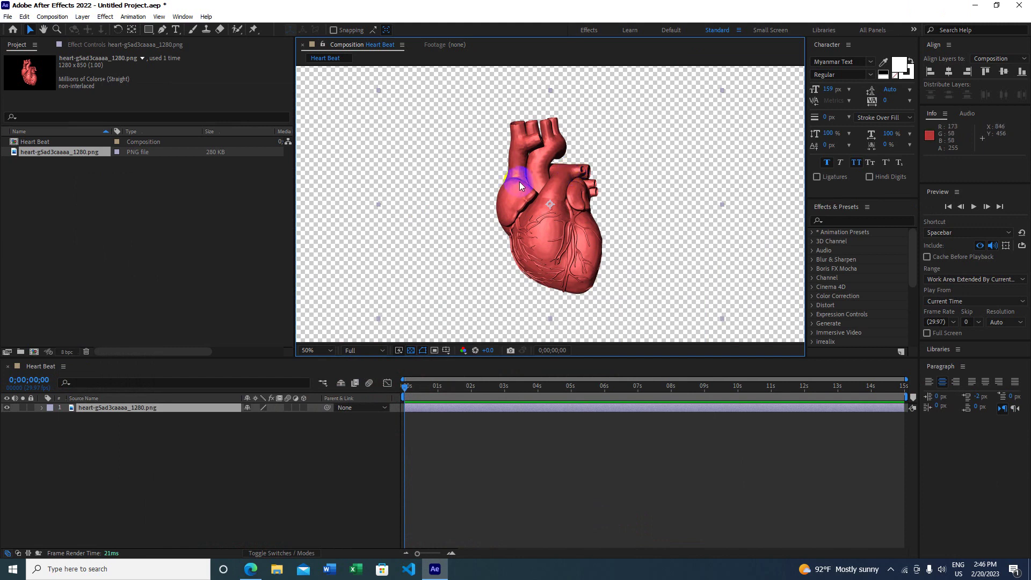
Step: Dock the Effects & Presets panel with Info in a taller panel group
{"action": "left_click", "coordinate": [512, 242]}
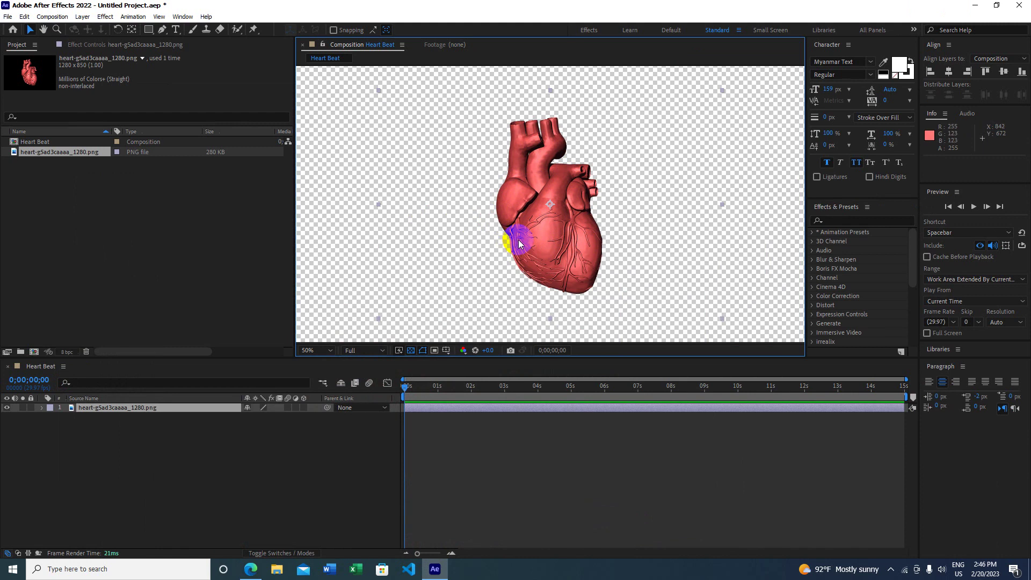
{"action": "left_click", "coordinate": [366, 155]}
{"action": "left_click", "coordinate": [847, 246]}
{"action": "left_click", "coordinate": [839, 207]}
{"action": "left_click_drag", "start_coordinate": [834, 207], "coordinate": [979, 144]}
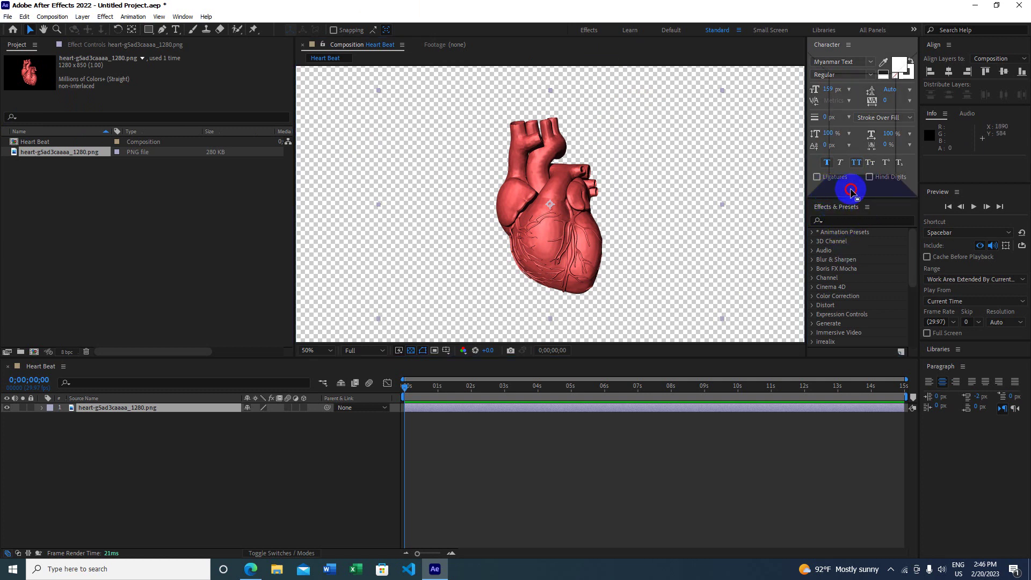
{"action": "mouse_move", "coordinate": [979, 143]}
{"action": "left_mouse_down"}
{"action": "mouse_move", "coordinate": [994, 112]}
{"action": "mouse_move", "coordinate": [893, 47]}
{"action": "mouse_move", "coordinate": [897, 80]}
{"action": "left_mouse_up"}
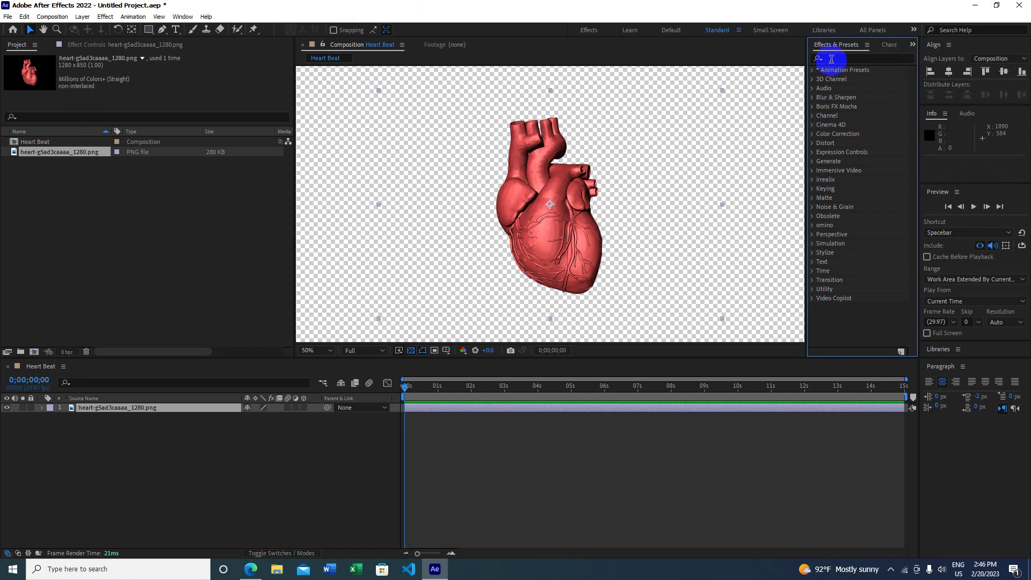
Step: Search 'bulg' and apply Distort > Bulge to the heart layer
{"action": "left_click", "coordinate": [834, 59]}
{"action": "type", "text": "bu"}
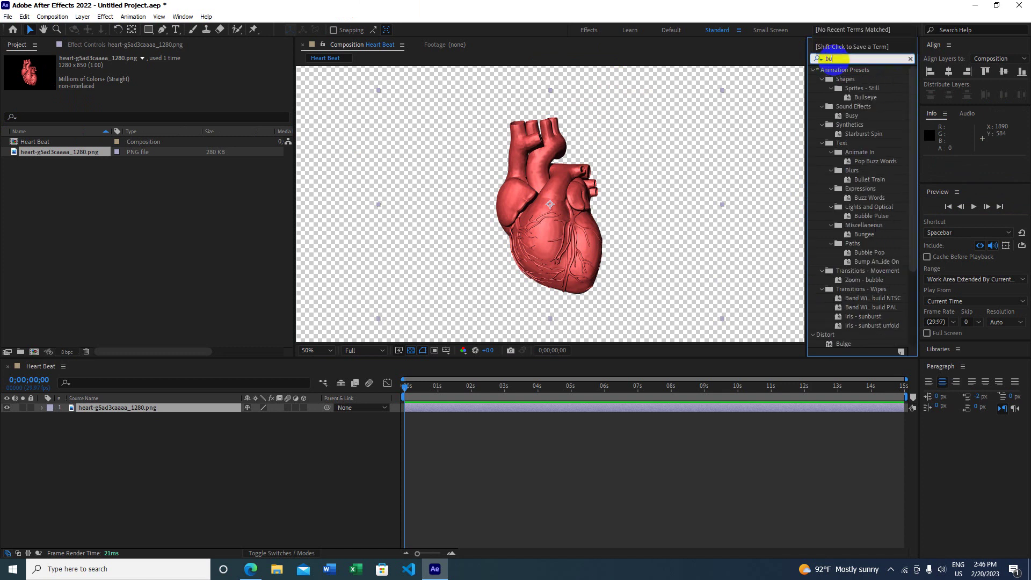
{"action": "type", "text": "l"}
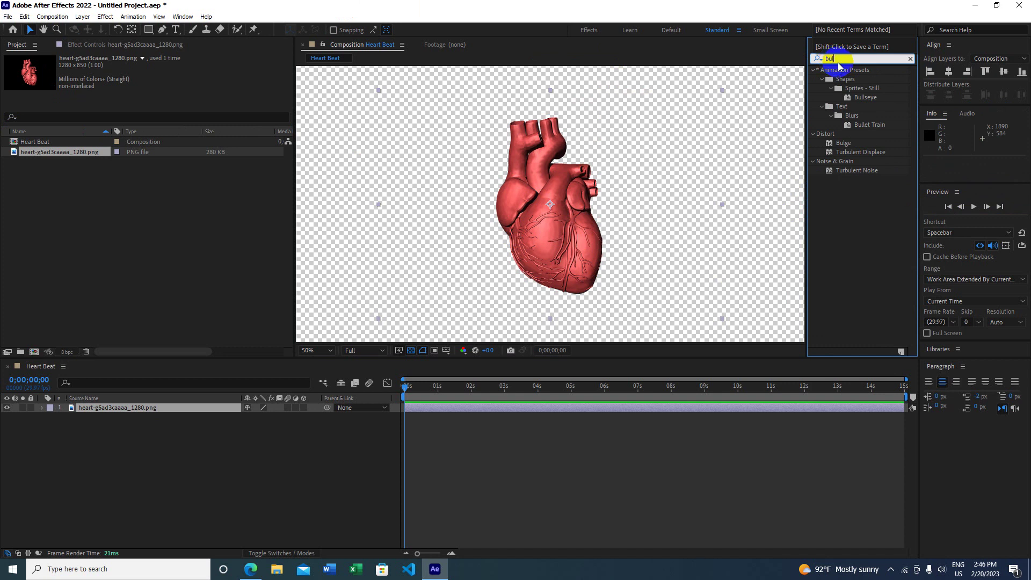
{"action": "left_click", "coordinate": [840, 118]}
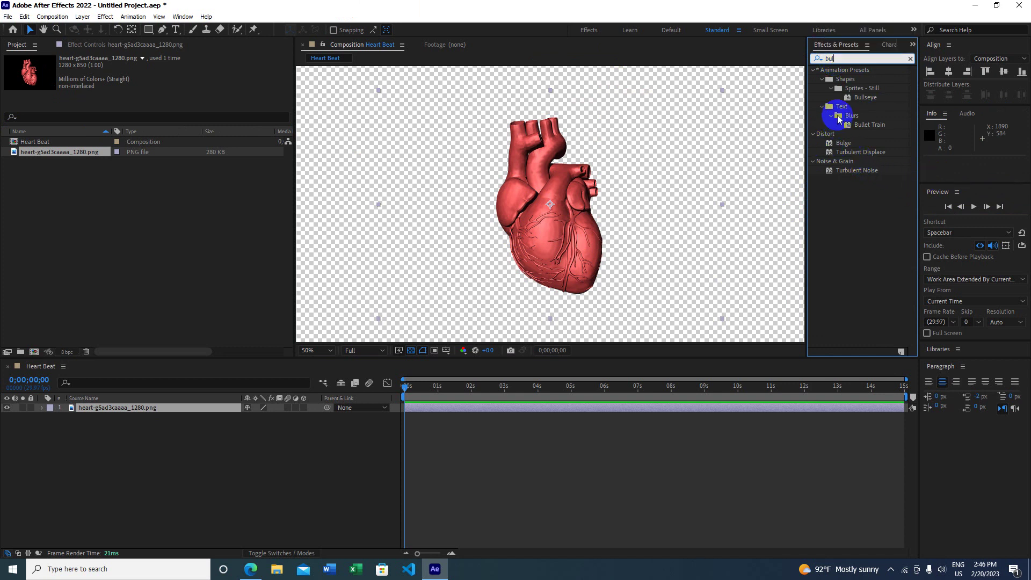
{"action": "type", "text": "g"}
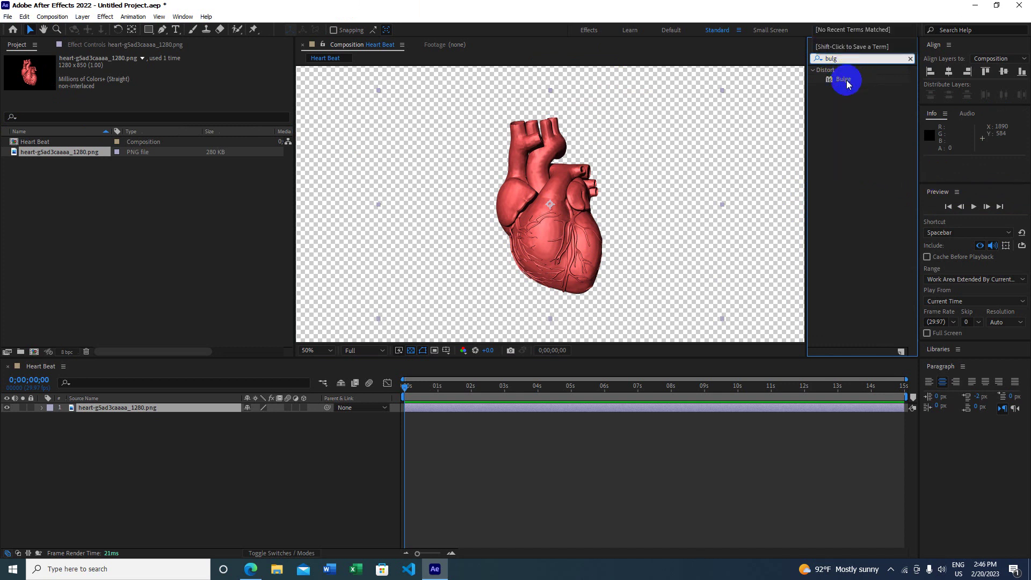
{"action": "left_click", "coordinate": [843, 79]}
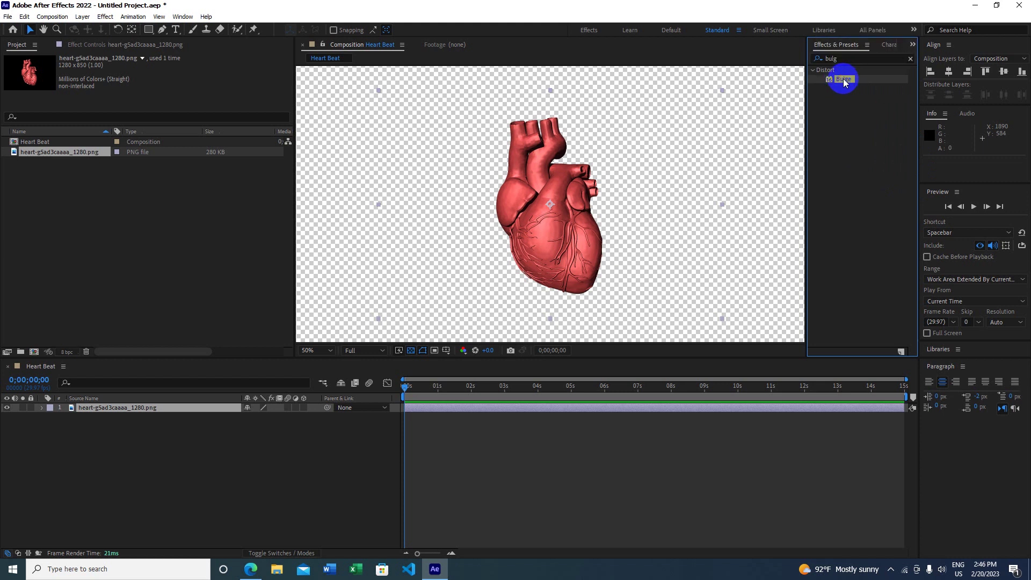
{"action": "left_click", "coordinate": [98, 44]}
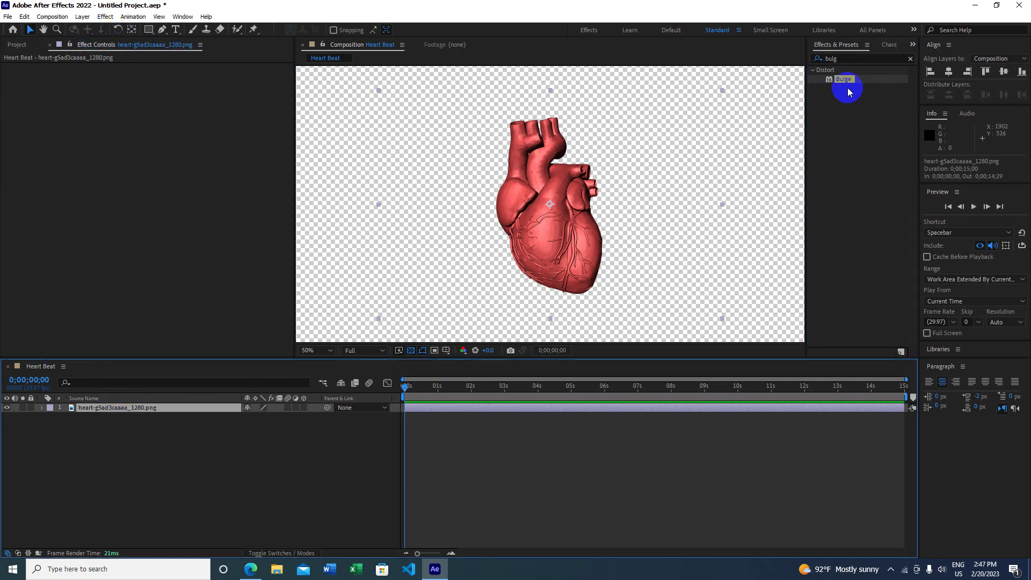
{"action": "left_click_drag", "start_coordinate": [844, 79], "coordinate": [555, 236]}
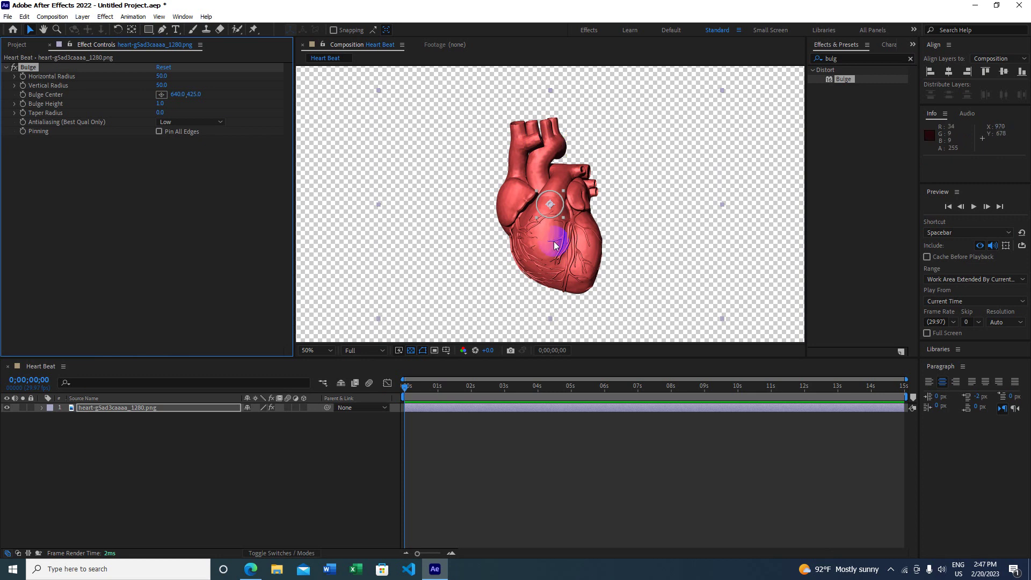
Step: Enlarge the bulge radii to 122 by 126 and trial-move its centre lower
{"action": "mouse_move", "coordinate": [538, 217]}
{"action": "left_mouse_down"}
{"action": "mouse_move", "coordinate": [487, 271]}
{"action": "mouse_move", "coordinate": [538, 228]}
{"action": "mouse_move", "coordinate": [521, 237]}
{"action": "mouse_move", "coordinate": [526, 243]}
{"action": "mouse_move", "coordinate": [544, 187]}
{"action": "mouse_move", "coordinate": [538, 238]}
{"action": "left_mouse_up"}
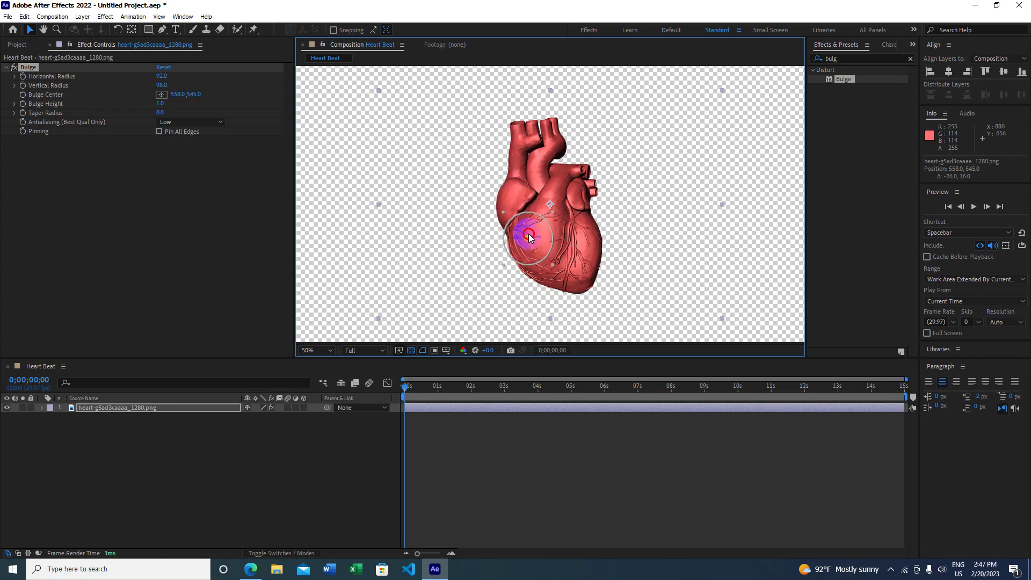
{"action": "mouse_move", "coordinate": [537, 238]}
{"action": "left_mouse_down"}
{"action": "mouse_move", "coordinate": [557, 237]}
{"action": "mouse_move", "coordinate": [560, 211]}
{"action": "left_mouse_up"}
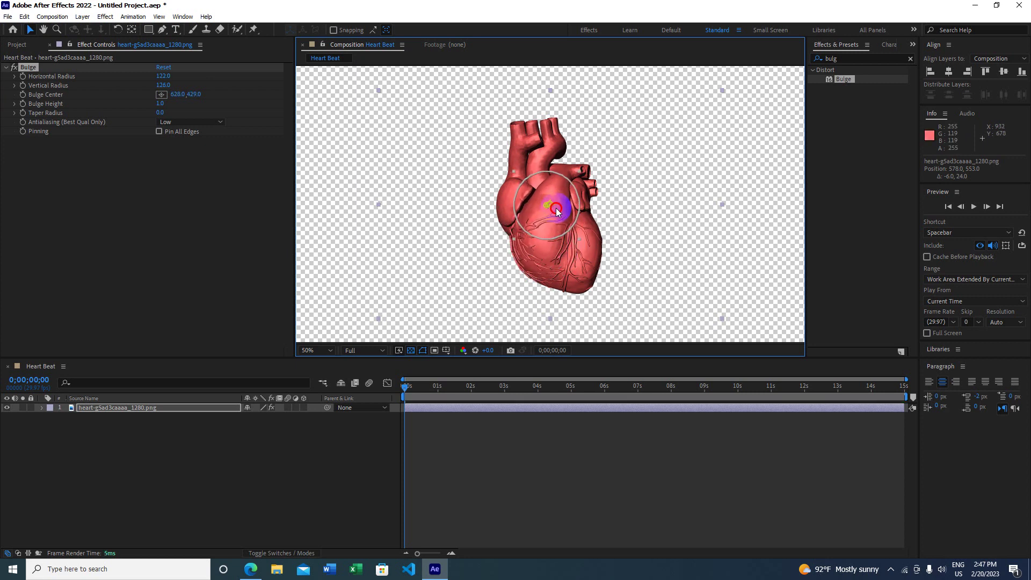
{"action": "left_click_drag", "start_coordinate": [551, 206], "coordinate": [540, 217]}
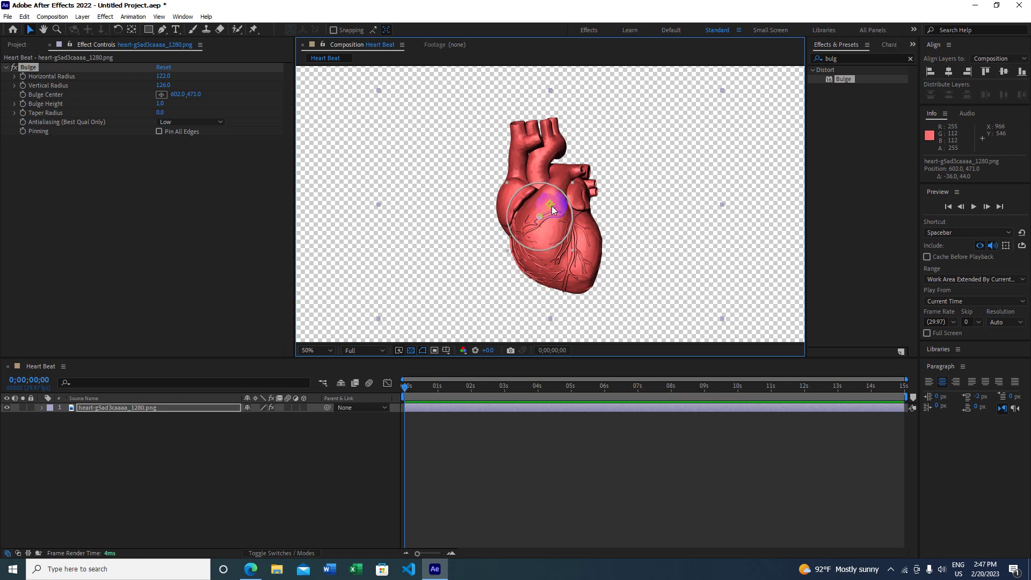
{"action": "key", "text": "ctrl+z"}
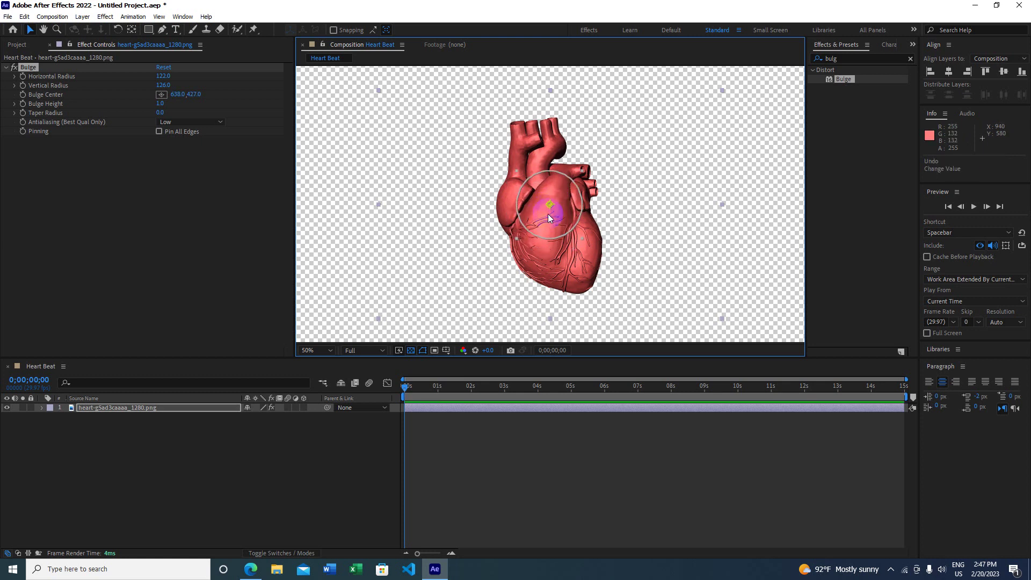
Step: Move the Bulge centre onto the heart's lower left, at 566.0, 539.0
{"action": "left_click", "coordinate": [130, 31]}
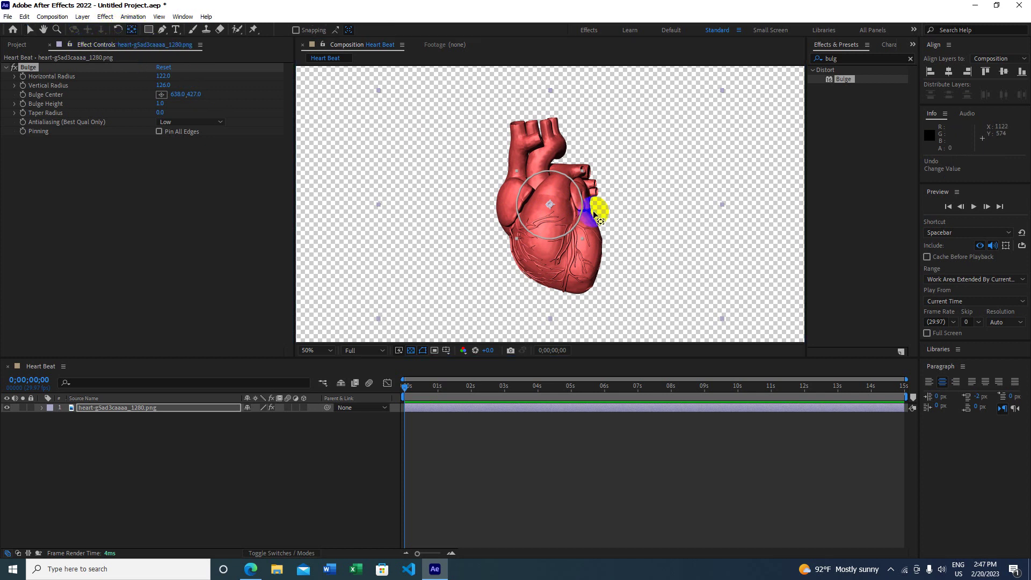
{"action": "mouse_move", "coordinate": [552, 205]}
{"action": "left_mouse_down"}
{"action": "mouse_move", "coordinate": [523, 236]}
{"action": "mouse_move", "coordinate": [549, 206]}
{"action": "left_mouse_up"}
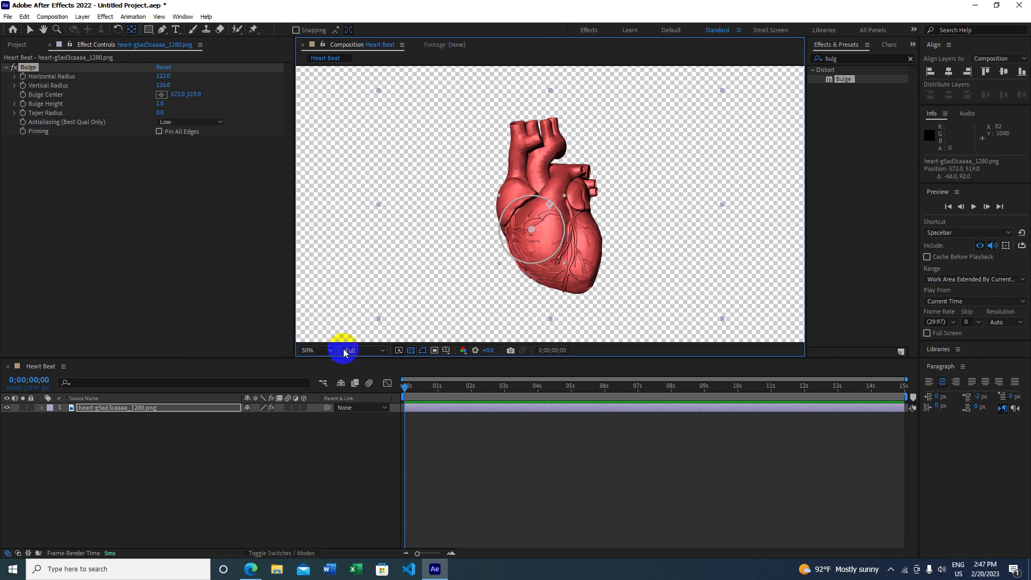
{"action": "left_click", "coordinate": [144, 408]}
{"action": "left_click_drag", "start_coordinate": [549, 207], "coordinate": [530, 235]}
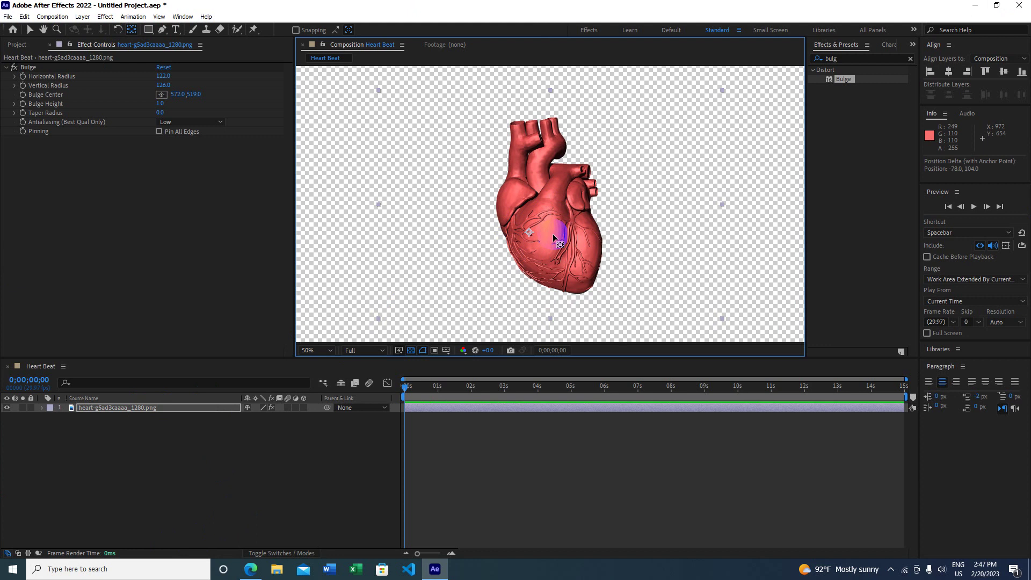
{"action": "key", "text": "ctrl+z"}
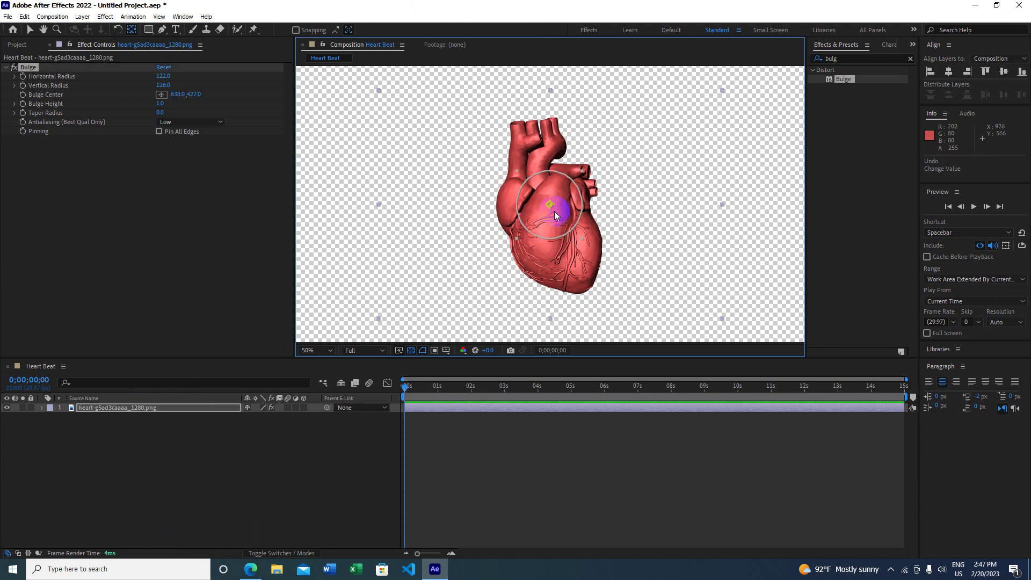
{"action": "left_click", "coordinate": [28, 67]}
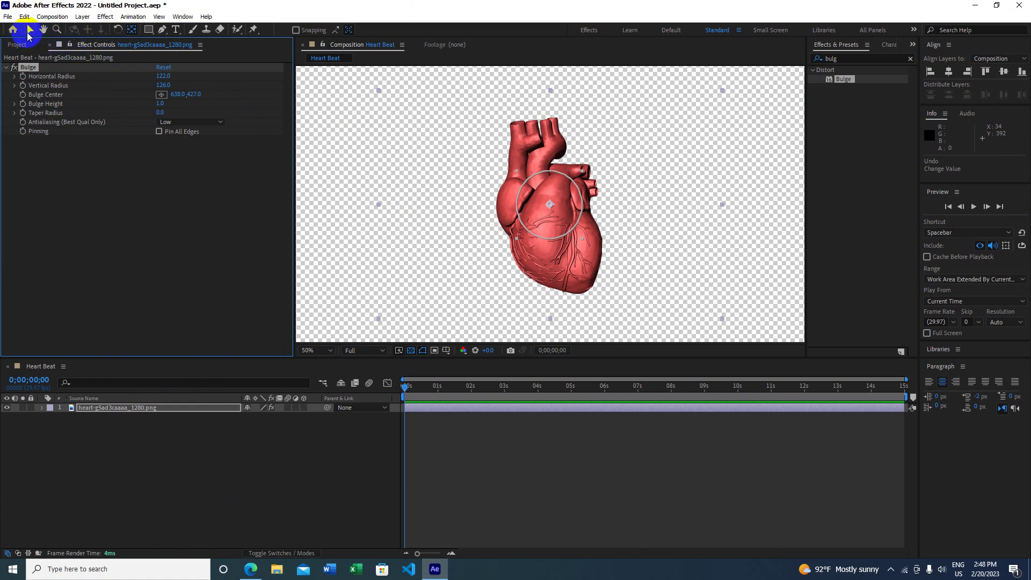
{"action": "left_click", "coordinate": [32, 31]}
{"action": "mouse_move", "coordinate": [552, 221]}
{"action": "left_mouse_down"}
{"action": "mouse_move", "coordinate": [529, 256]}
{"action": "mouse_move", "coordinate": [532, 238]}
{"action": "left_mouse_up"}
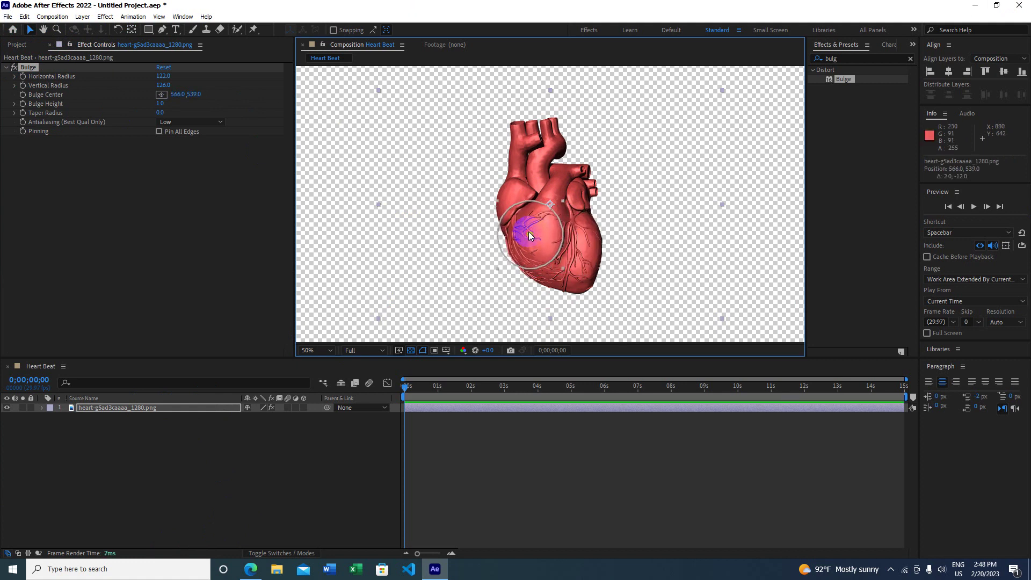
Step: Set Bulge Height to 0, preview the timeline, and return to the start
{"action": "left_click", "coordinate": [161, 103]}
{"action": "type", "text": "00"}
{"action": "key", "text": "Return"}
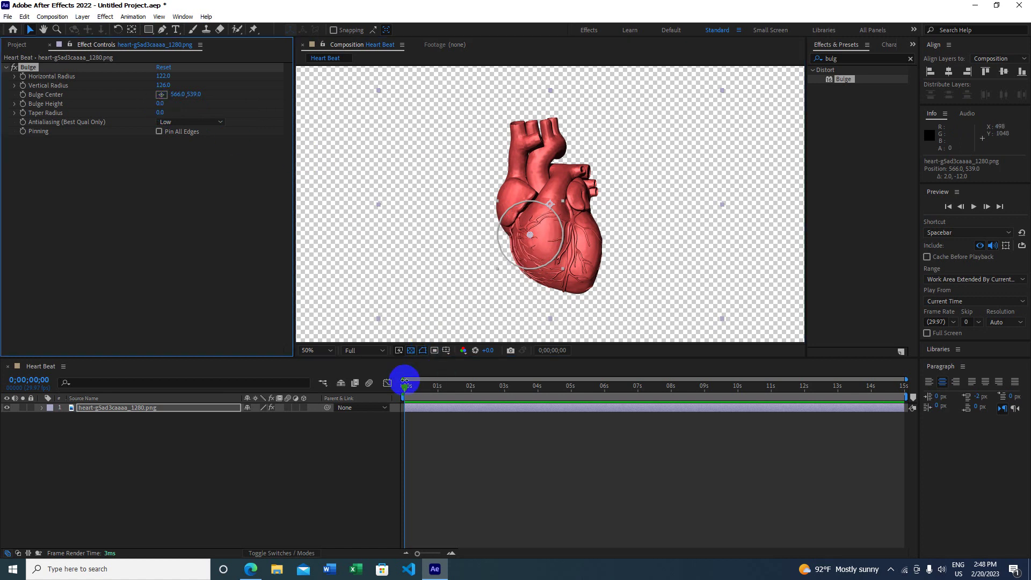
{"action": "mouse_move", "coordinate": [409, 386]}
{"action": "left_mouse_down"}
{"action": "mouse_move", "coordinate": [482, 390]}
{"action": "mouse_move", "coordinate": [497, 411]}
{"action": "mouse_move", "coordinate": [393, 410]}
{"action": "mouse_move", "coordinate": [480, 392]}
{"action": "left_mouse_up"}
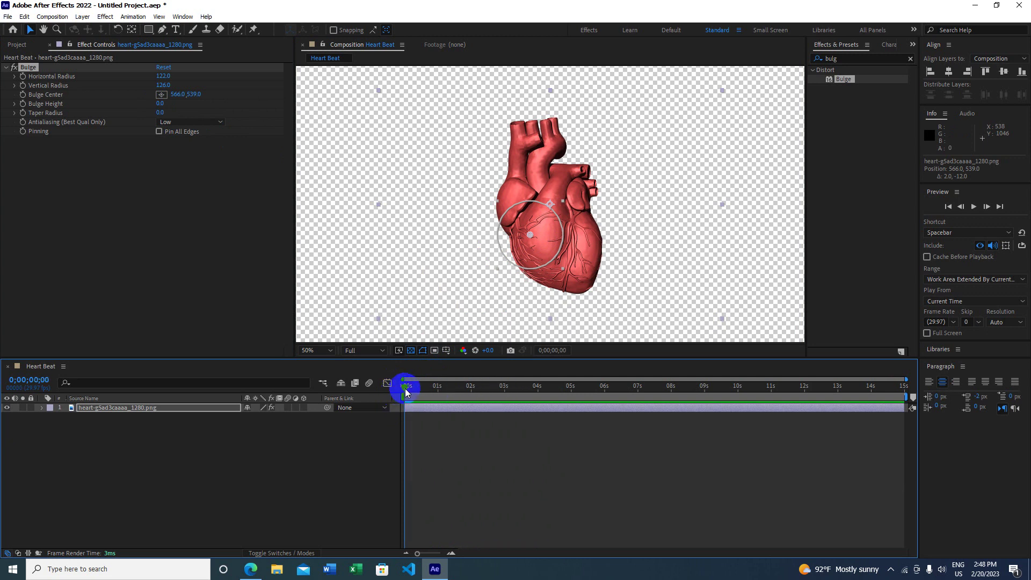
{"action": "key", "text": "Home"}
Step: Scale the heart up and widen the bulge to radii 130.7 by 137.7
{"action": "mouse_move", "coordinate": [379, 90]}
{"action": "left_mouse_down"}
{"action": "mouse_move", "coordinate": [265, 59]}
{"action": "mouse_move", "coordinate": [250, 21]}
{"action": "mouse_move", "coordinate": [244, 40]}
{"action": "left_mouse_up"}
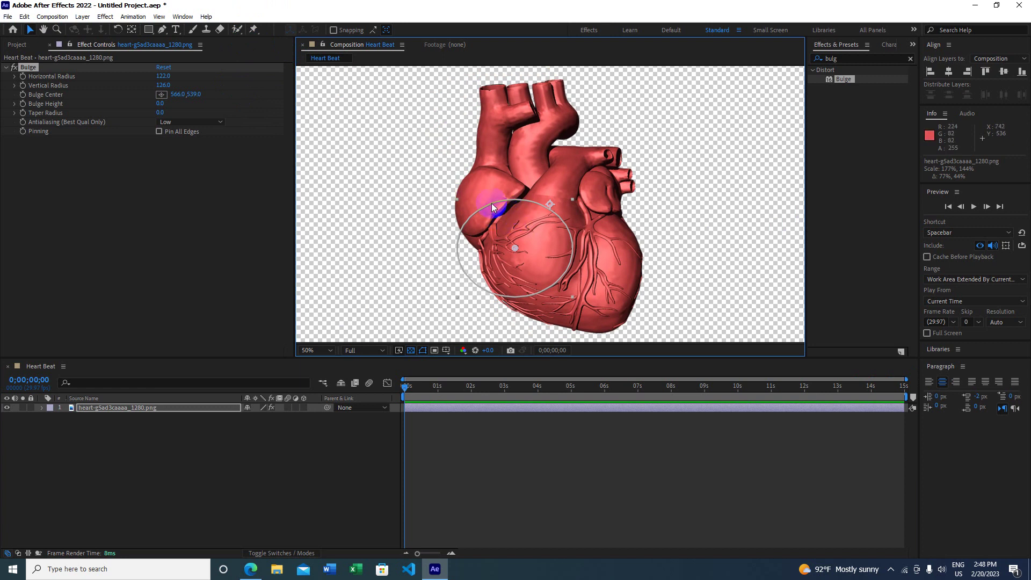
{"action": "left_click", "coordinate": [27, 67]}
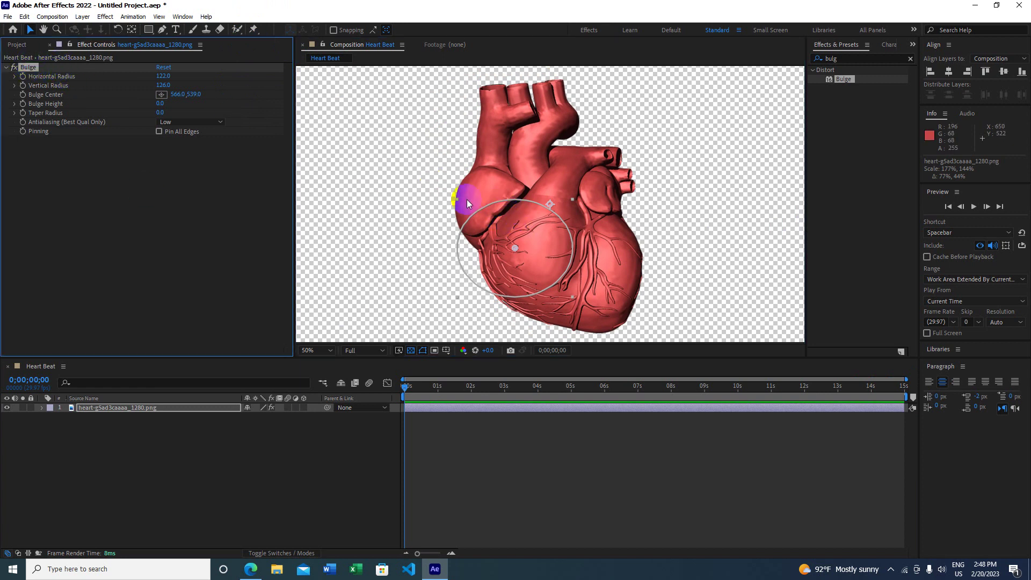
{"action": "mouse_move", "coordinate": [458, 201]}
{"action": "left_mouse_down"}
{"action": "mouse_move", "coordinate": [428, 195]}
{"action": "mouse_move", "coordinate": [518, 228]}
{"action": "left_mouse_up"}
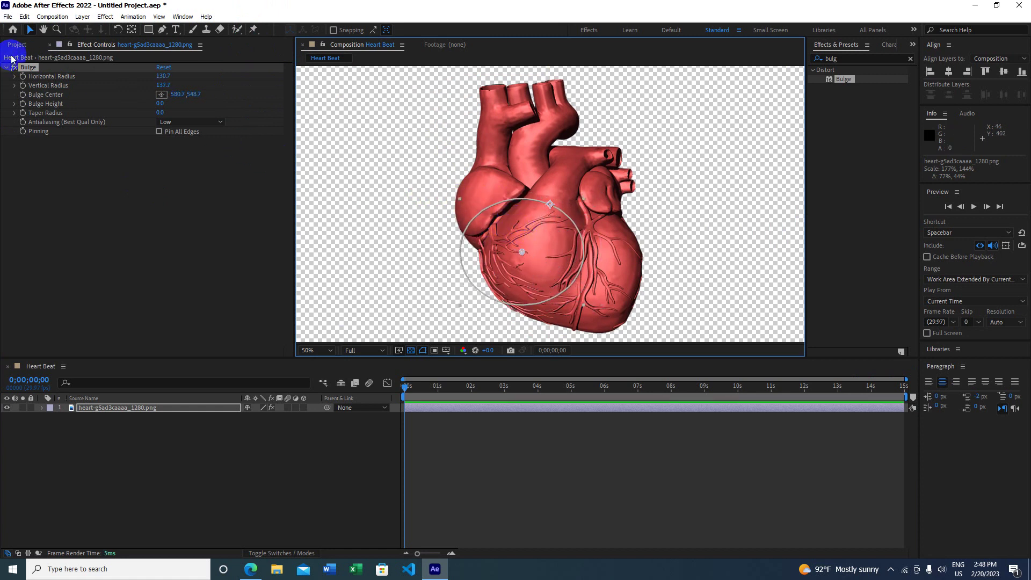
Step: Nudge the Bulge centre to 581.8, 536.2 on the heart
{"action": "left_click", "coordinate": [123, 408]}
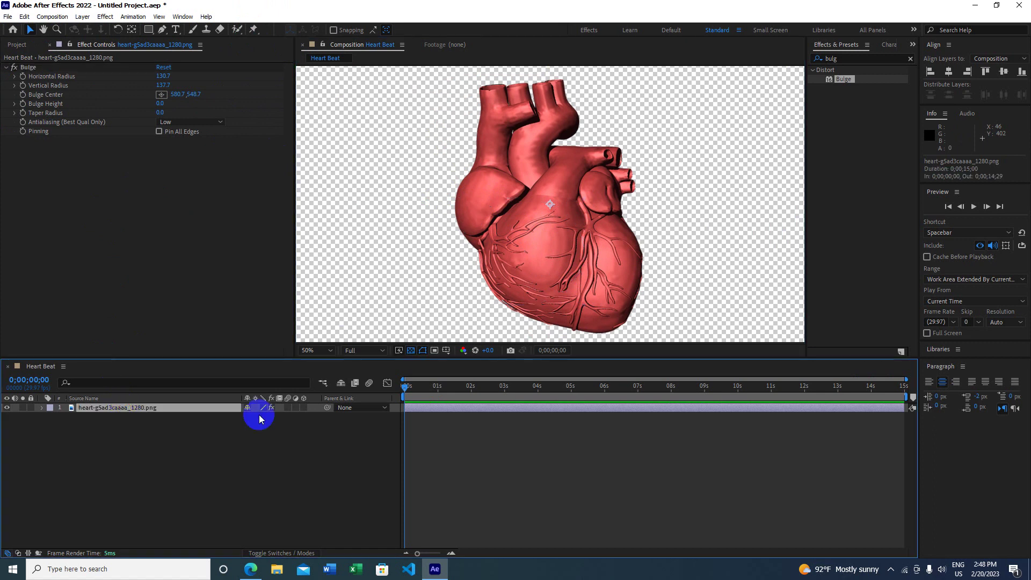
{"action": "left_click", "coordinate": [28, 67]}
{"action": "mouse_move", "coordinate": [511, 243]}
{"action": "left_mouse_down"}
{"action": "mouse_move", "coordinate": [541, 245]}
{"action": "mouse_move", "coordinate": [541, 231]}
{"action": "mouse_move", "coordinate": [554, 234]}
{"action": "left_mouse_up"}
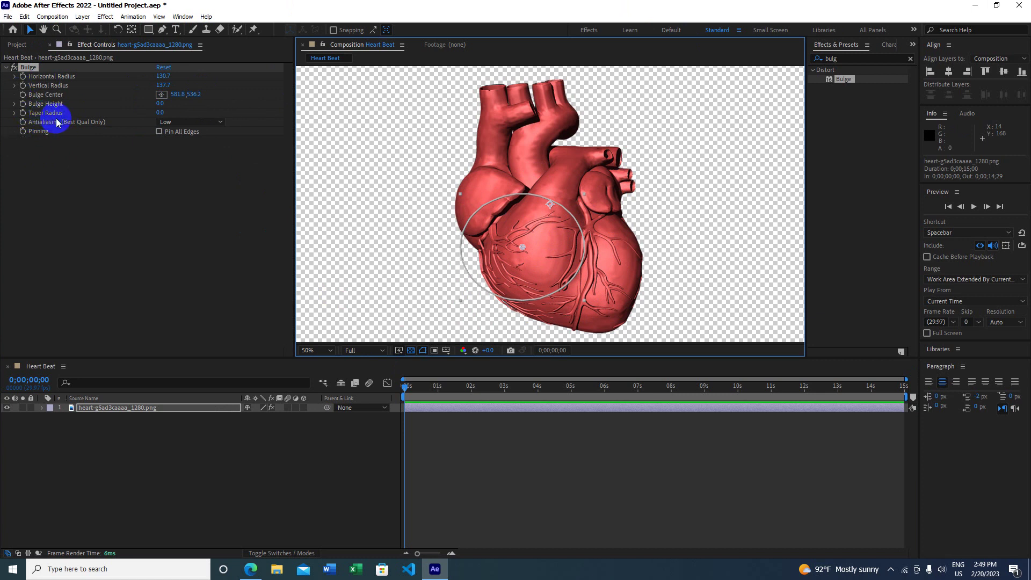
Step: Set Taper Radius to 25, leaving a Bulge Height keyframe of 0.0 at the start
{"action": "left_click_drag", "start_coordinate": [160, 112], "coordinate": [161, 115]}
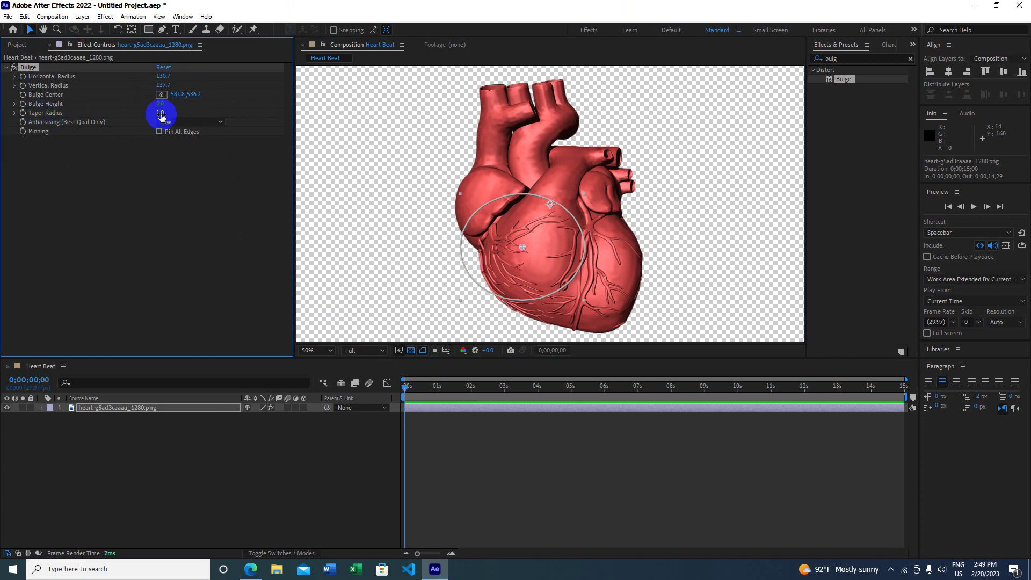
{"action": "left_click", "coordinate": [162, 114]}
{"action": "type", "text": "25"}
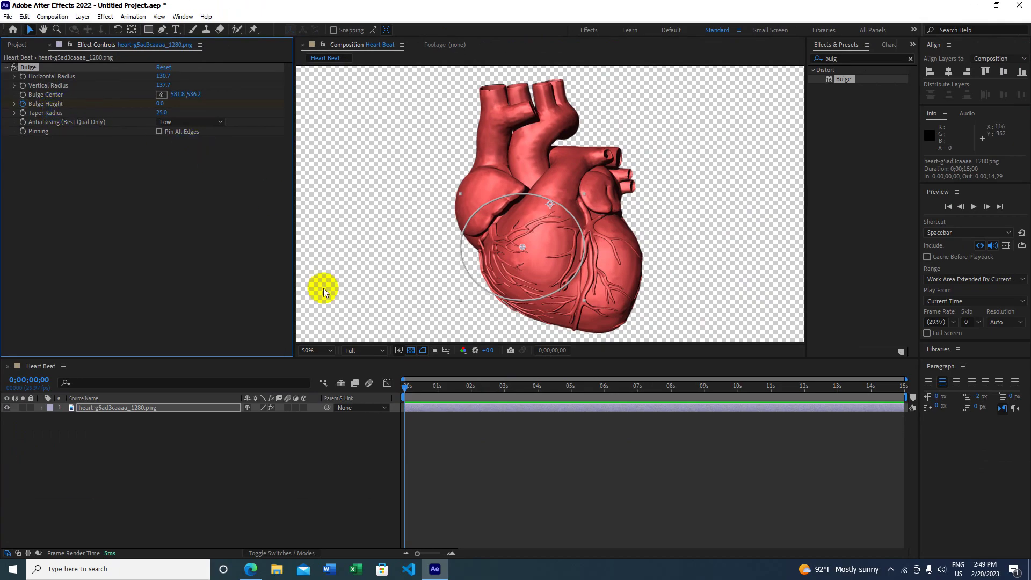
{"action": "left_click", "coordinate": [386, 380]}
{"action": "left_click", "coordinate": [111, 408]}
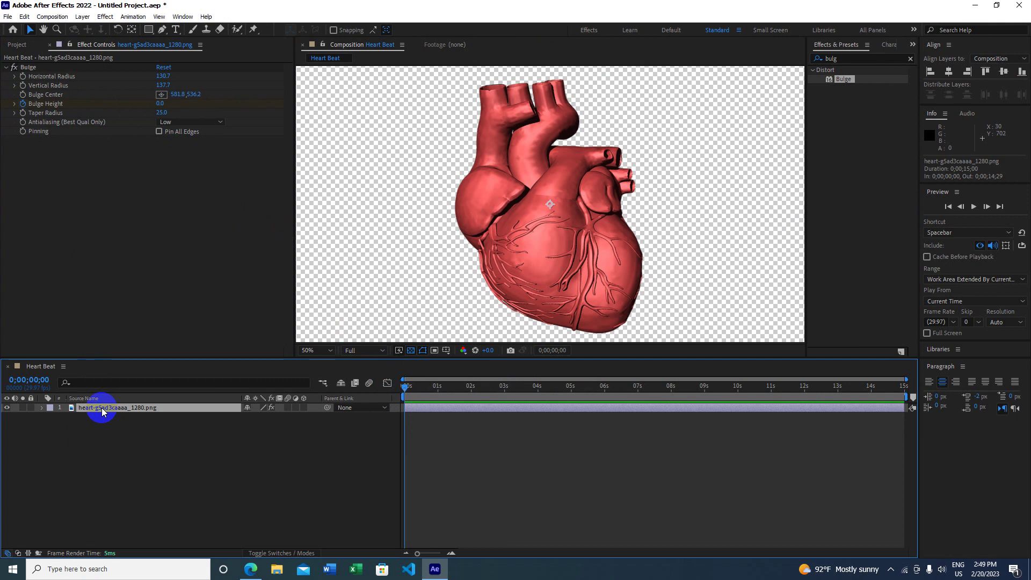
Step: Reveal the keyframed Bulge Height with U, go to 0;00;01;00, and begin entering a new height
{"action": "left_click", "coordinate": [78, 427]}
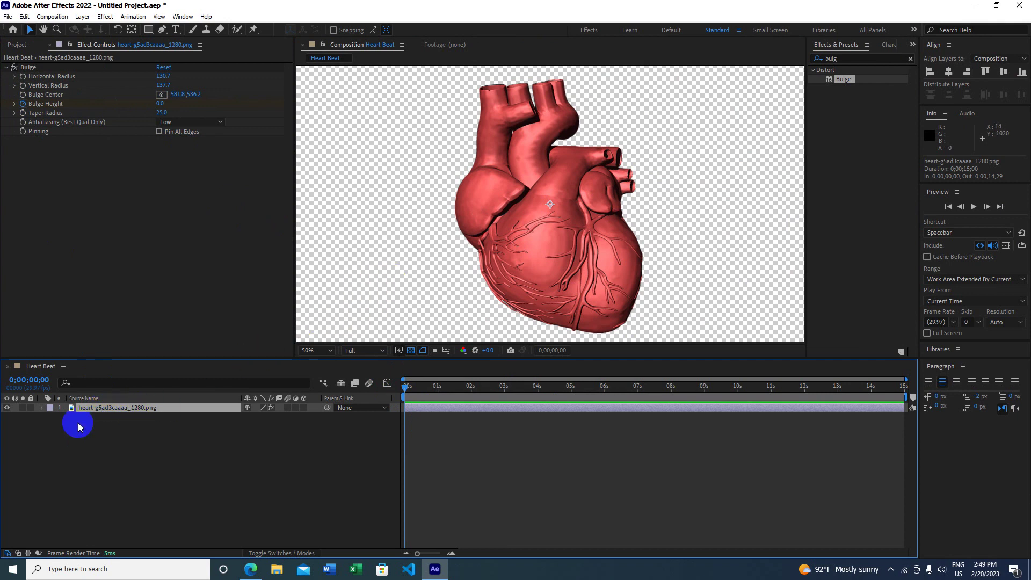
{"action": "key", "text": "u"}
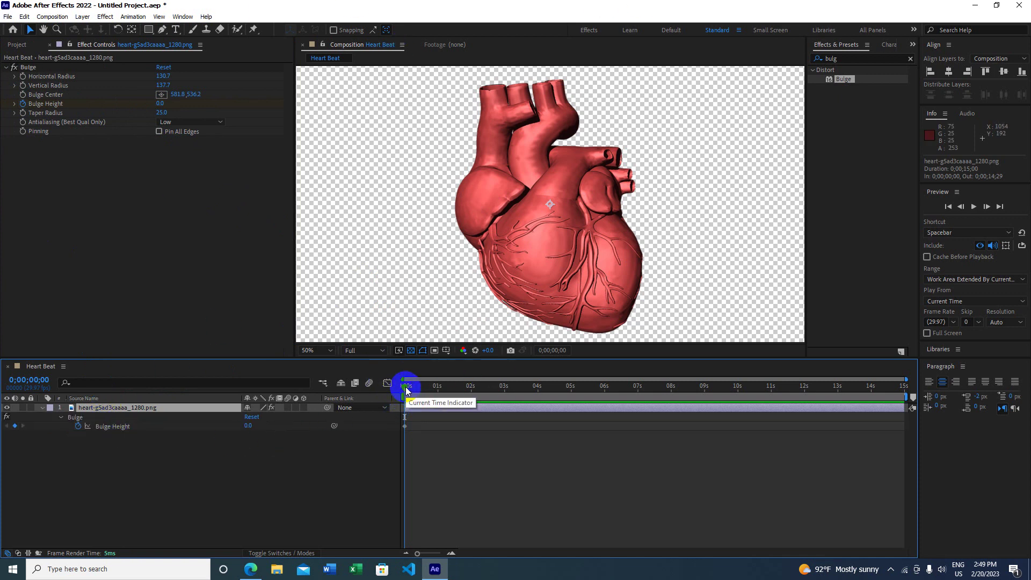
{"action": "mouse_move", "coordinate": [406, 389]}
{"action": "left_mouse_down"}
{"action": "mouse_move", "coordinate": [439, 389]}
{"action": "mouse_move", "coordinate": [422, 393]}
{"action": "left_mouse_up"}
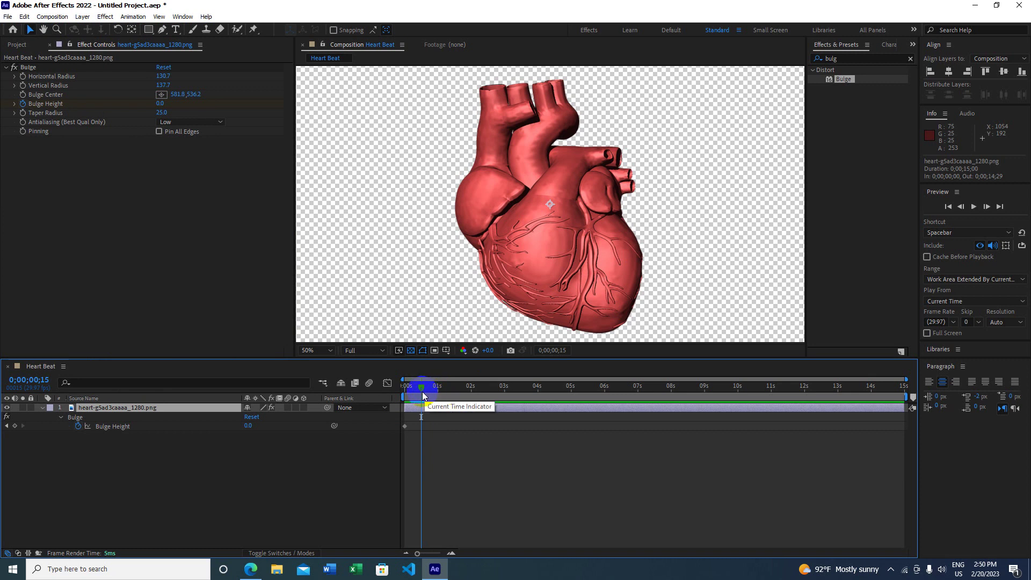
{"action": "left_click_drag", "start_coordinate": [422, 393], "coordinate": [439, 392]}
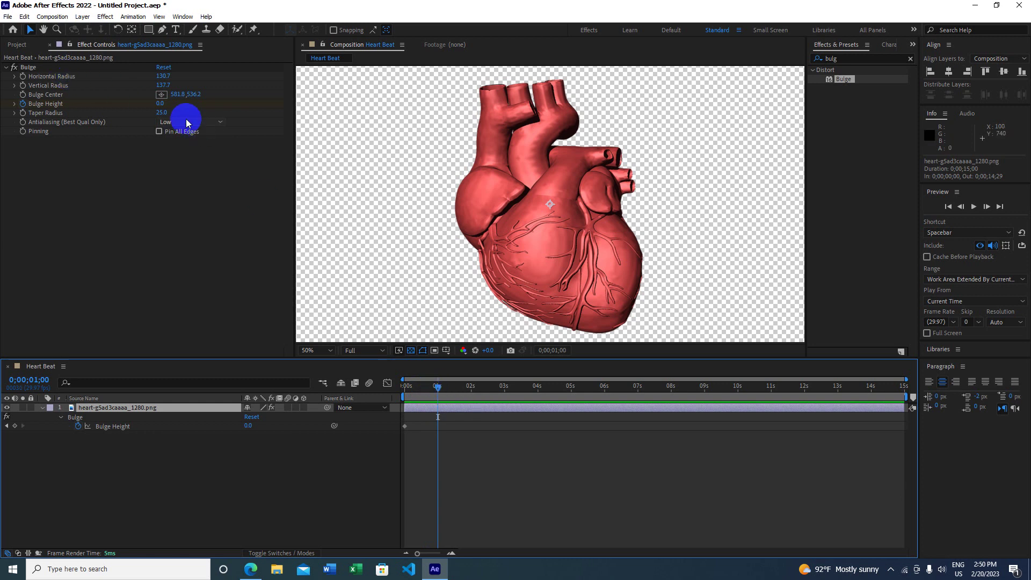
{"action": "left_click", "coordinate": [161, 103]}
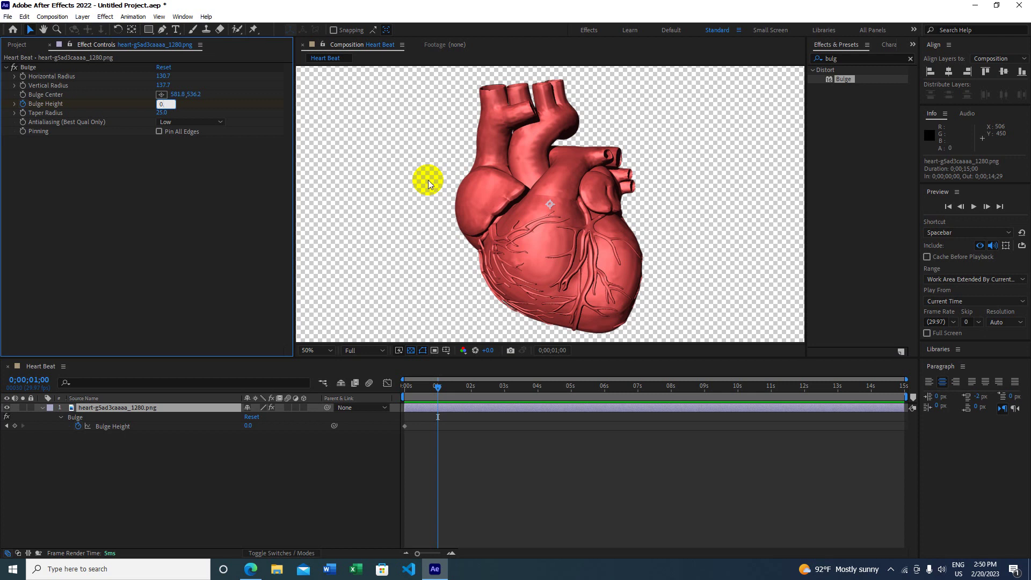
{"action": "type", "text": "5"}
Step: Key Bulge Height at 0.5 at the one-second mark and preview the change
{"action": "key", "text": "Return"}
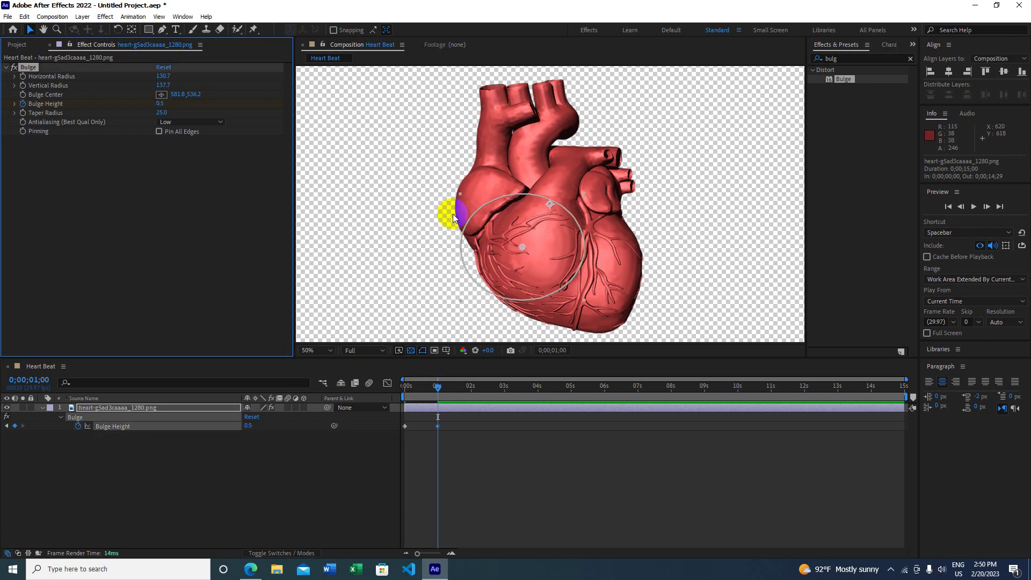
{"action": "mouse_move", "coordinate": [438, 388]}
{"action": "left_mouse_down"}
{"action": "mouse_move", "coordinate": [489, 403]}
{"action": "mouse_move", "coordinate": [367, 407]}
{"action": "mouse_move", "coordinate": [414, 404]}
{"action": "mouse_move", "coordinate": [378, 416]}
{"action": "left_mouse_up"}
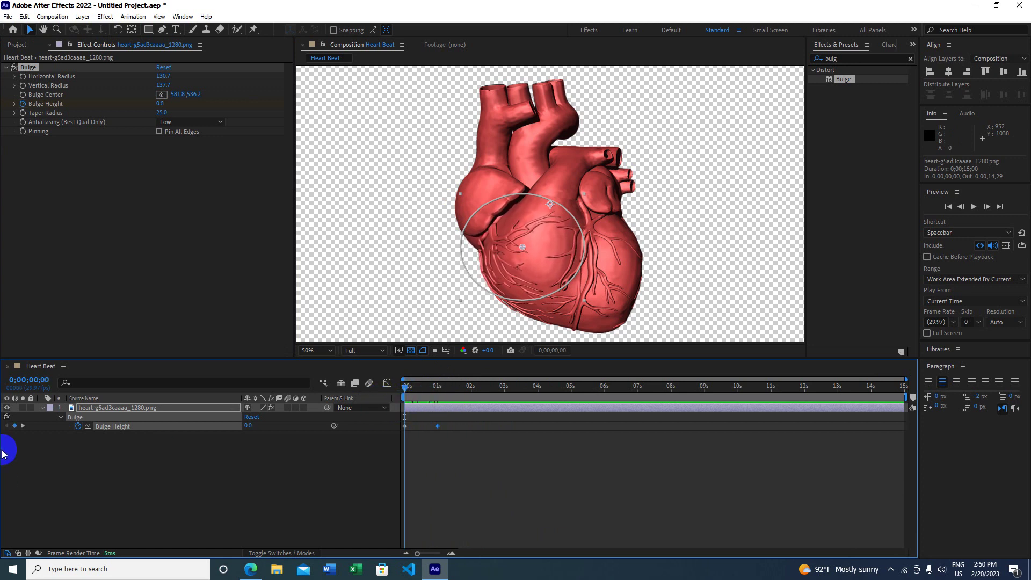
{"action": "left_click", "coordinate": [22, 425]}
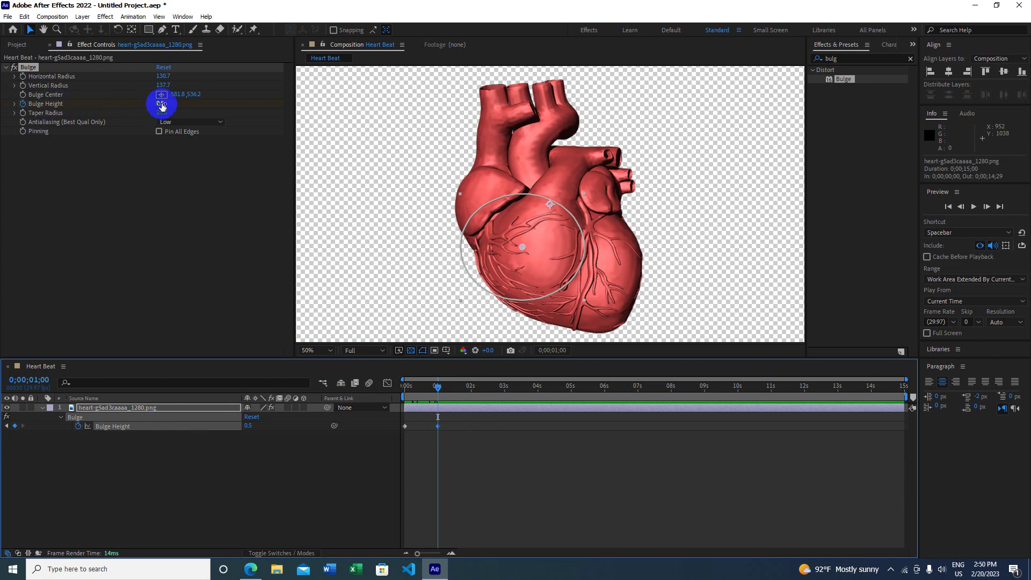
{"action": "mouse_move", "coordinate": [167, 106]}
{"action": "left_mouse_down"}
{"action": "mouse_move", "coordinate": [93, 115]}
{"action": "mouse_move", "coordinate": [190, 143]}
{"action": "mouse_move", "coordinate": [122, 134]}
{"action": "mouse_move", "coordinate": [74, 146]}
{"action": "left_mouse_up"}
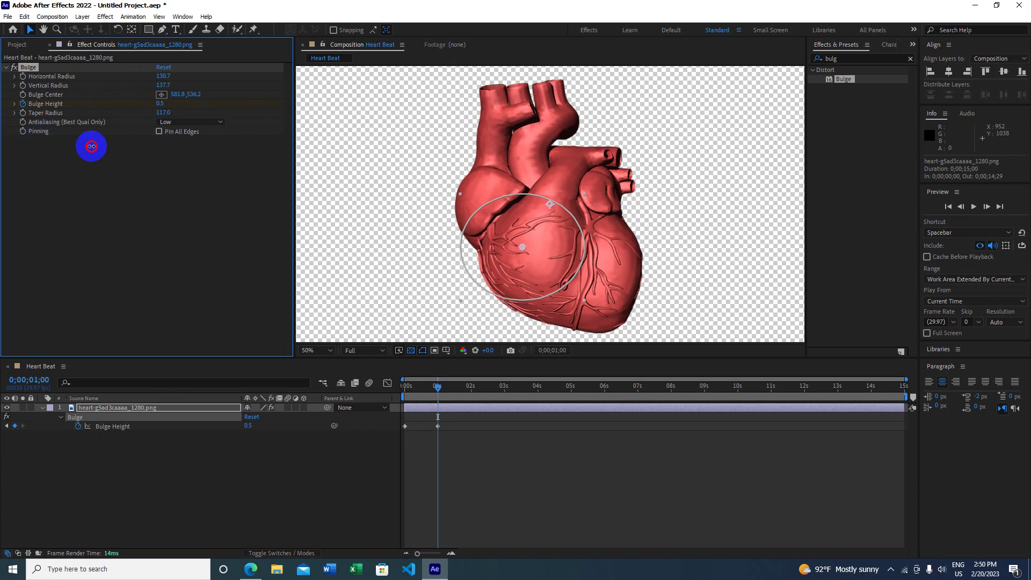
Step: Set the Bulge's Taper Radius to 35
{"action": "left_click_drag", "start_coordinate": [75, 146], "coordinate": [57, 148]}
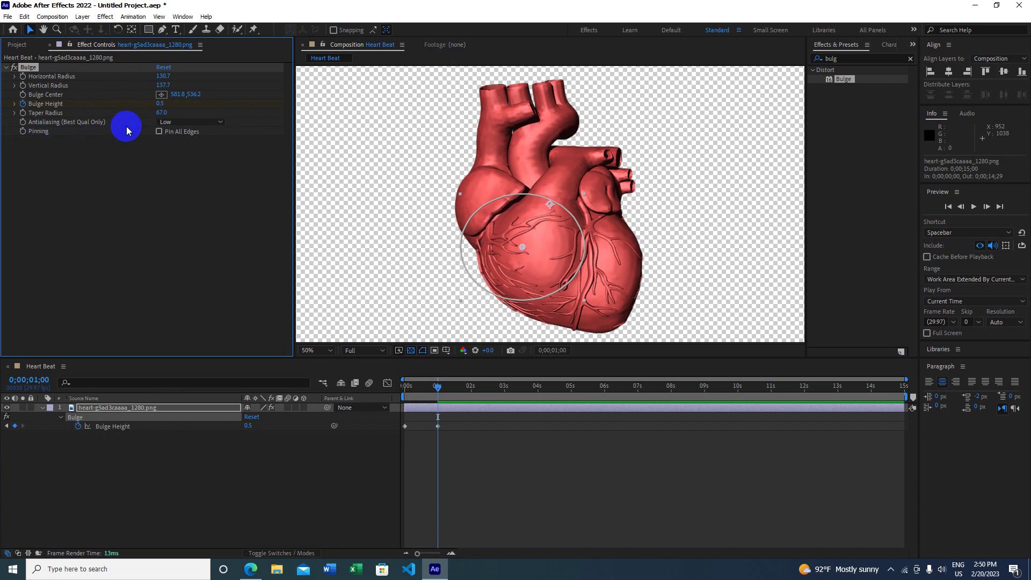
{"action": "left_click", "coordinate": [161, 114]}
{"action": "type", "text": "35"}
{"action": "key", "text": "Return"}
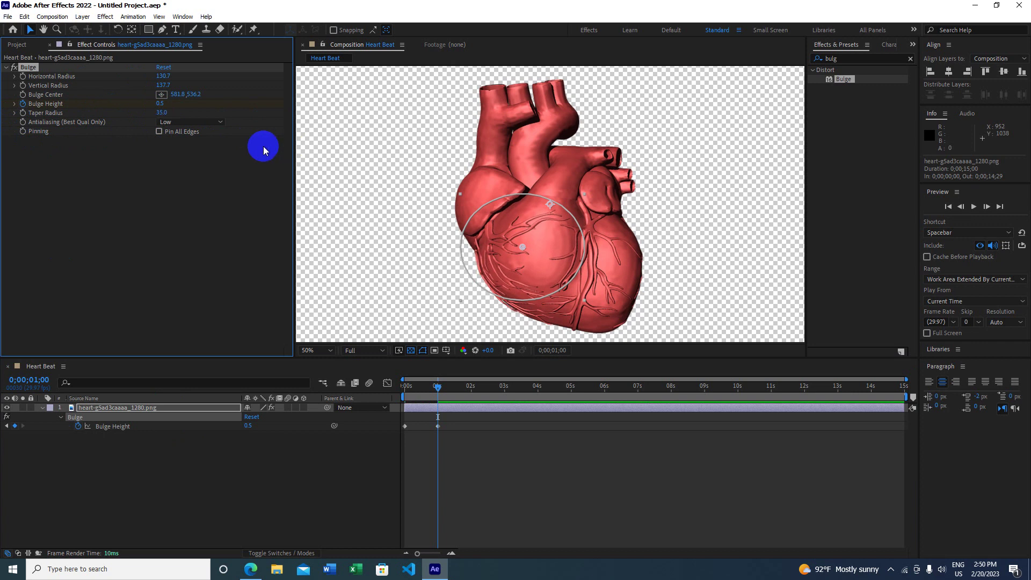
Step: Raise Bulge Height at one second to 1.1, preview it, and return to the start
{"action": "left_click_drag", "start_coordinate": [160, 104], "coordinate": [197, 103]}
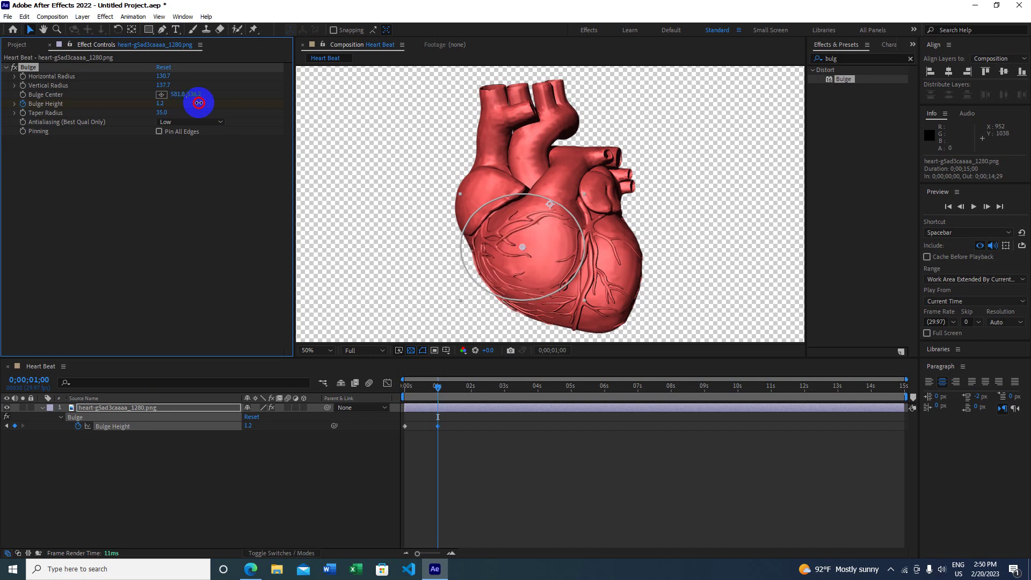
{"action": "left_click", "coordinate": [161, 104]}
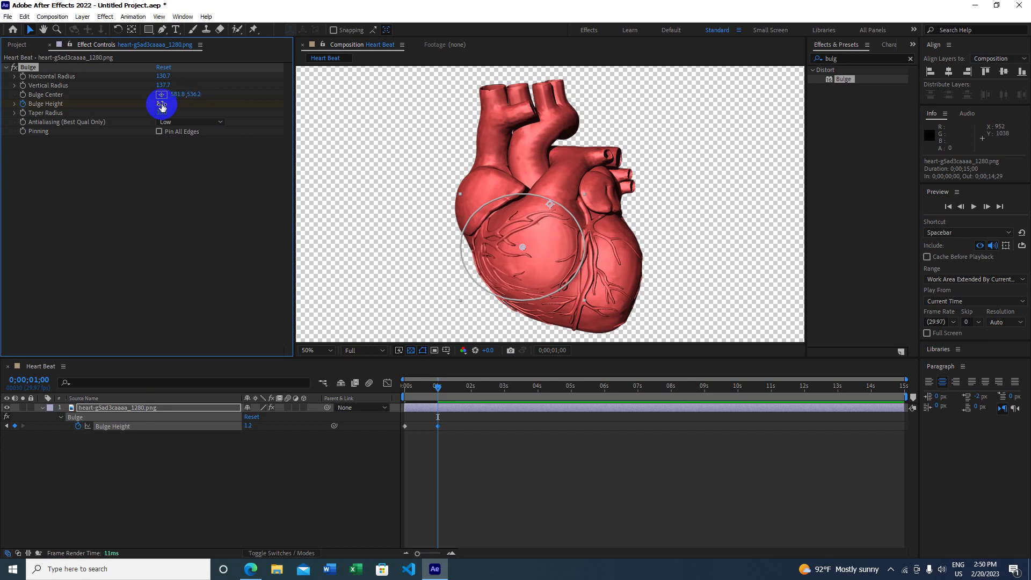
{"action": "left_click", "coordinate": [297, 144]}
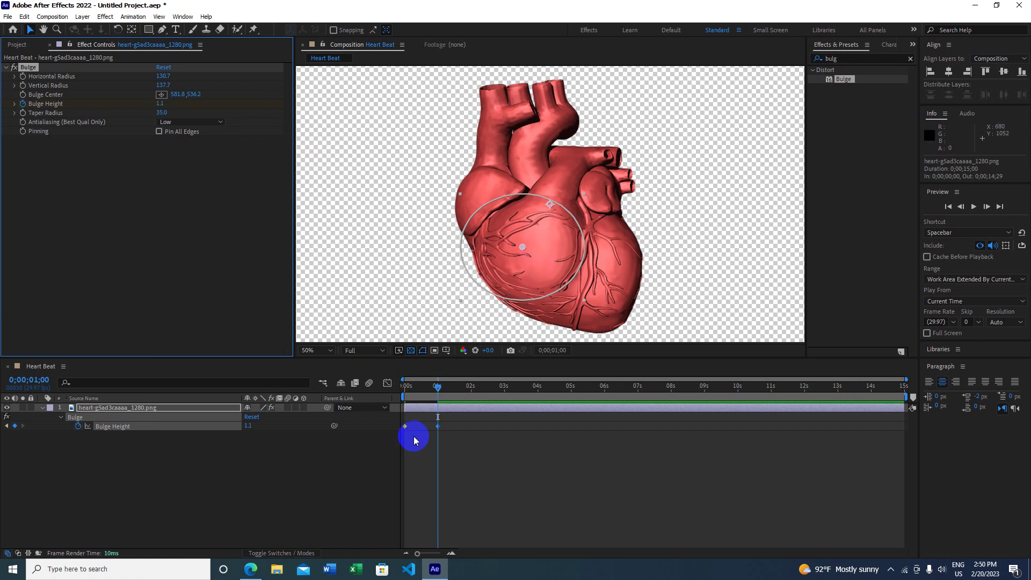
{"action": "mouse_move", "coordinate": [436, 388]}
{"action": "left_mouse_down"}
{"action": "mouse_move", "coordinate": [403, 396]}
{"action": "mouse_move", "coordinate": [464, 396]}
{"action": "left_mouse_up"}
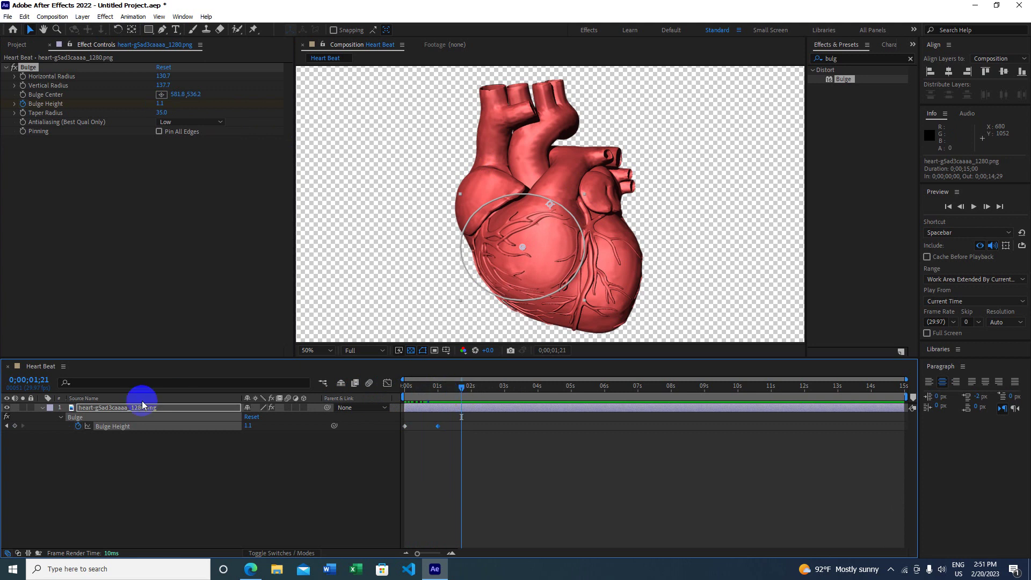
{"action": "left_click", "coordinate": [103, 409]}
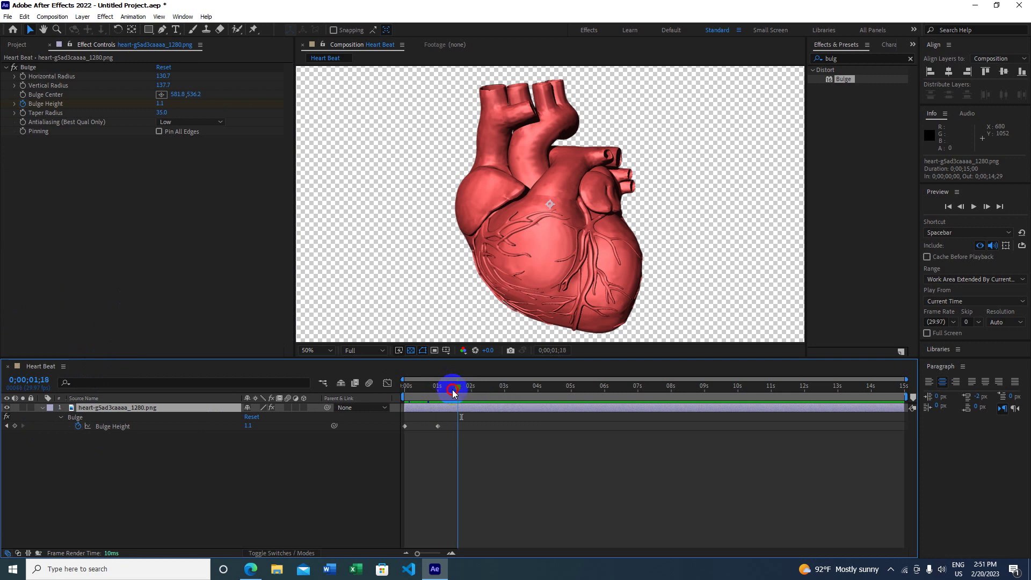
{"action": "left_click_drag", "start_coordinate": [464, 391], "coordinate": [404, 397]}
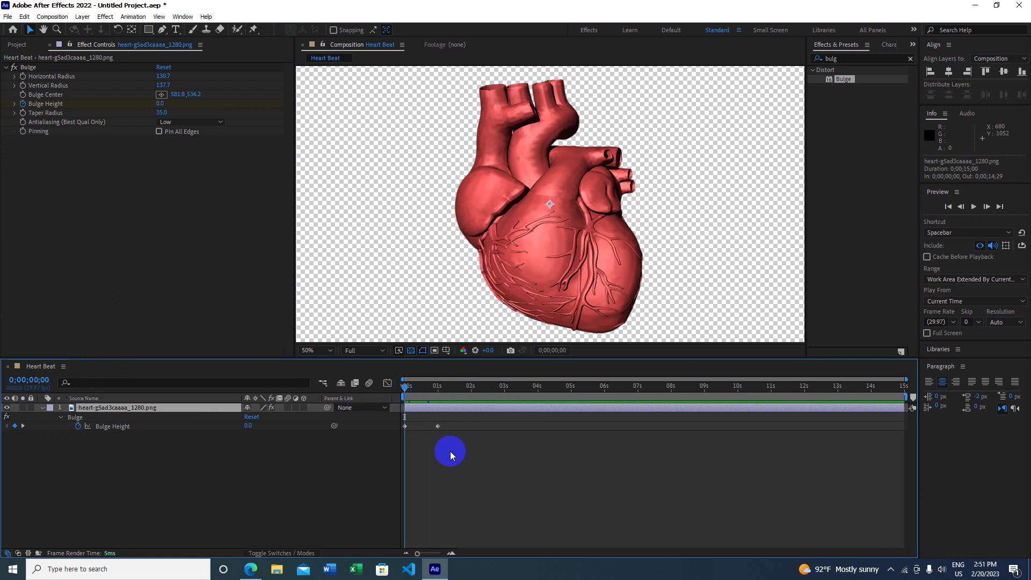
Step: Apply Easy Ease to the 0.0 and 1.1 Bulge Height keyframes, preview, and return to 0s
{"action": "left_click_drag", "start_coordinate": [454, 427], "coordinate": [403, 438]}
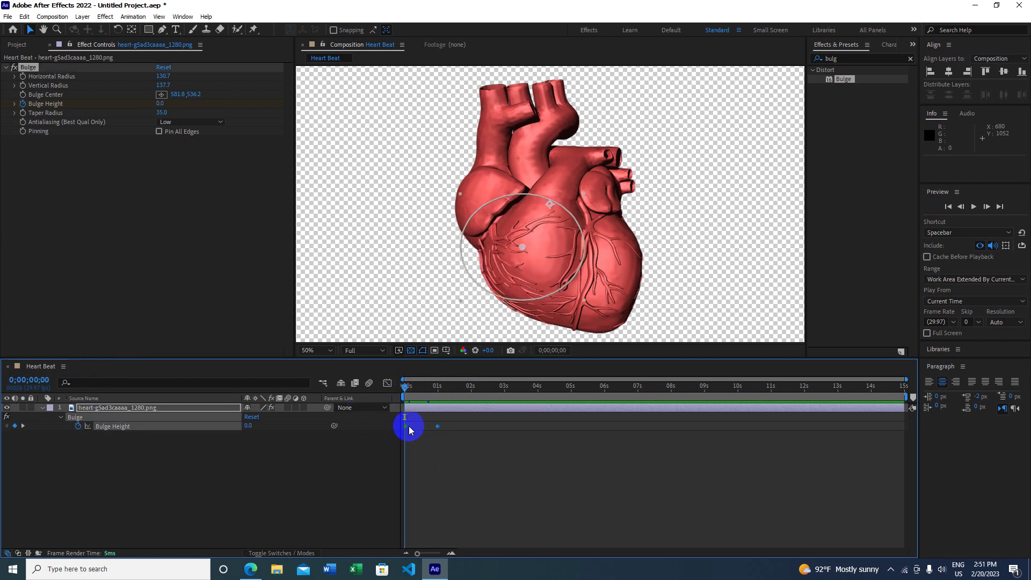
{"action": "right_click", "coordinate": [406, 428]}
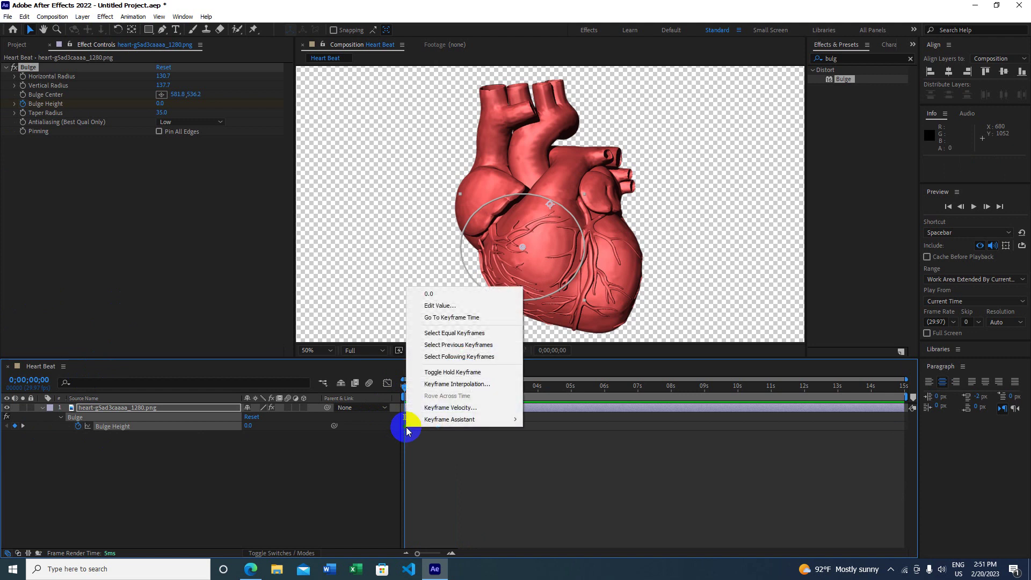
{"action": "mouse_move", "coordinate": [478, 421]}
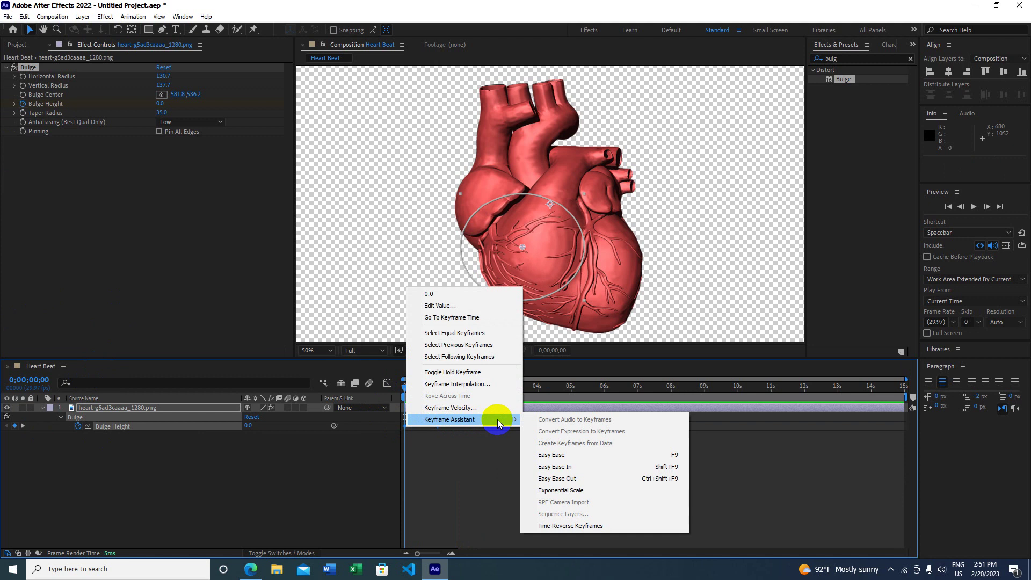
{"action": "left_click", "coordinate": [559, 458]}
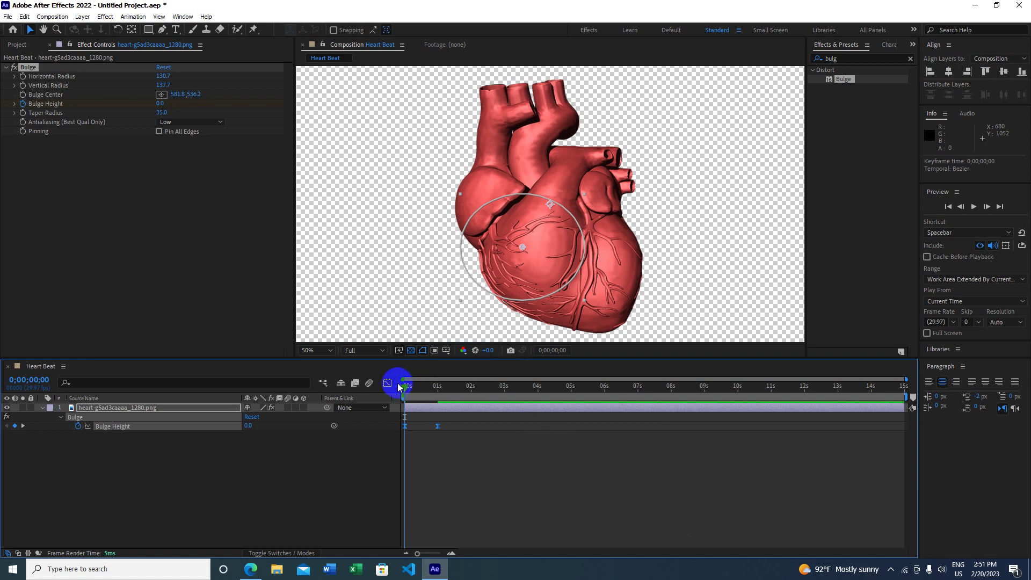
{"action": "key", "text": "space"}
{"action": "key", "text": "space"}
{"action": "left_click_drag", "start_coordinate": [452, 390], "coordinate": [388, 388]}
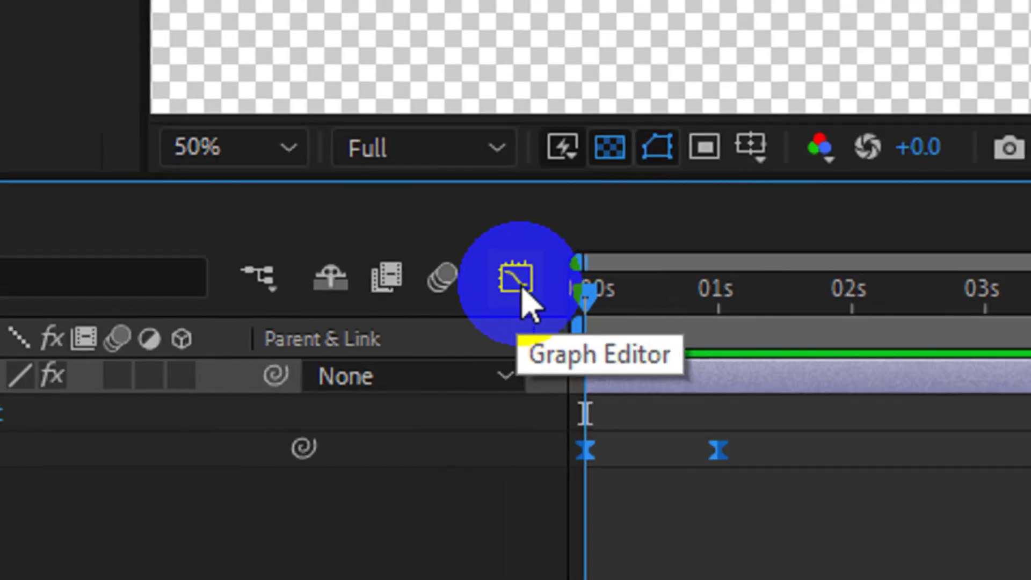
Step: Show the Bulge Height curve in the Graph Editor with transform box, snapping and fit-to-view
{"action": "left_click", "coordinate": [517, 279]}
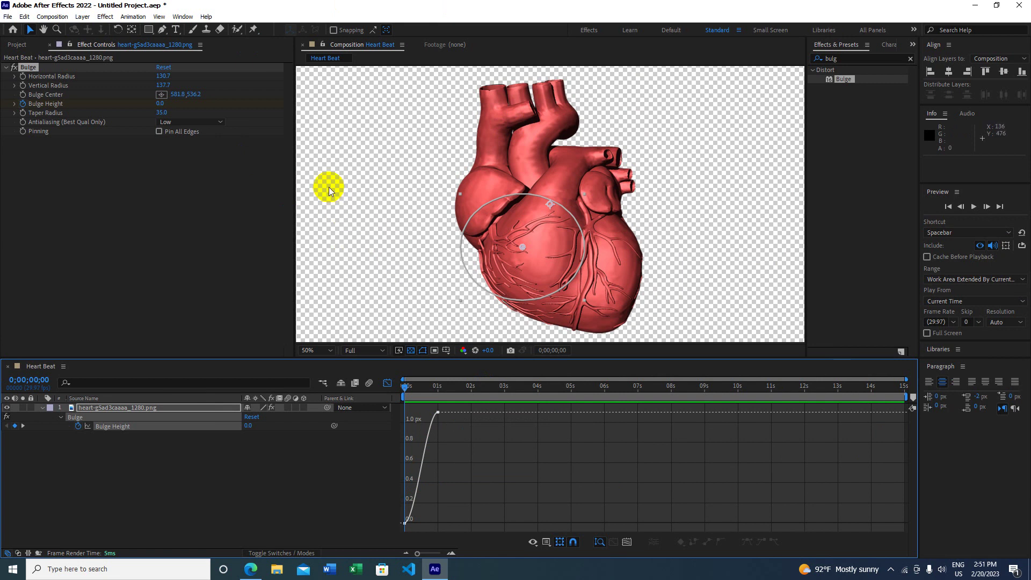
{"action": "left_click", "coordinate": [561, 544]}
{"action": "left_click", "coordinate": [574, 542]}
{"action": "left_click", "coordinate": [599, 543]}
{"action": "left_click", "coordinate": [628, 543]}
Step: Drag the peak keyframe earlier and pull the first keyframe's handle up for a near-linear rise
{"action": "mouse_move", "coordinate": [906, 412]}
{"action": "left_mouse_down"}
{"action": "mouse_move", "coordinate": [653, 436]}
{"action": "mouse_move", "coordinate": [503, 415]}
{"action": "left_mouse_up"}
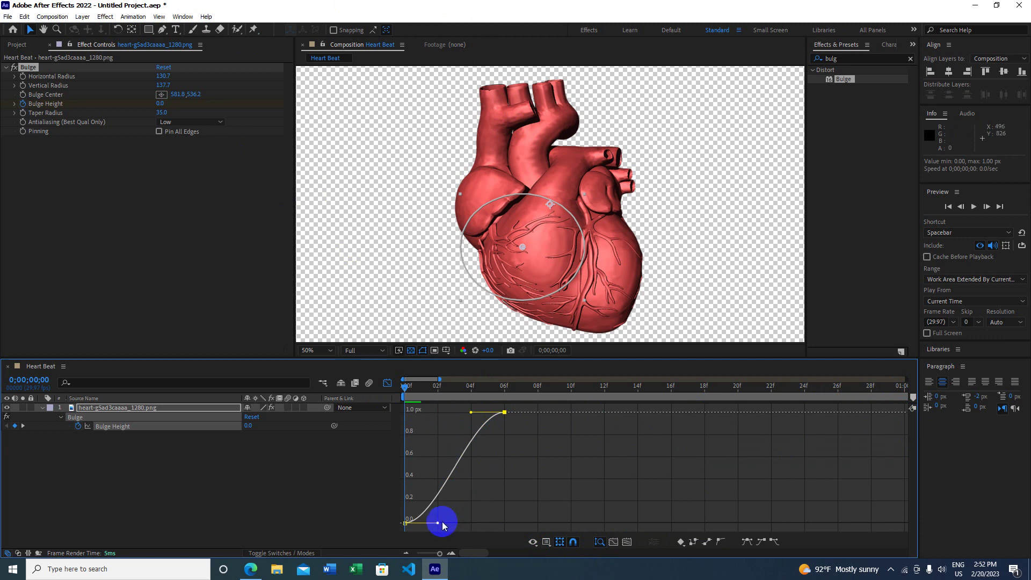
{"action": "left_click_drag", "start_coordinate": [437, 523], "coordinate": [468, 517]}
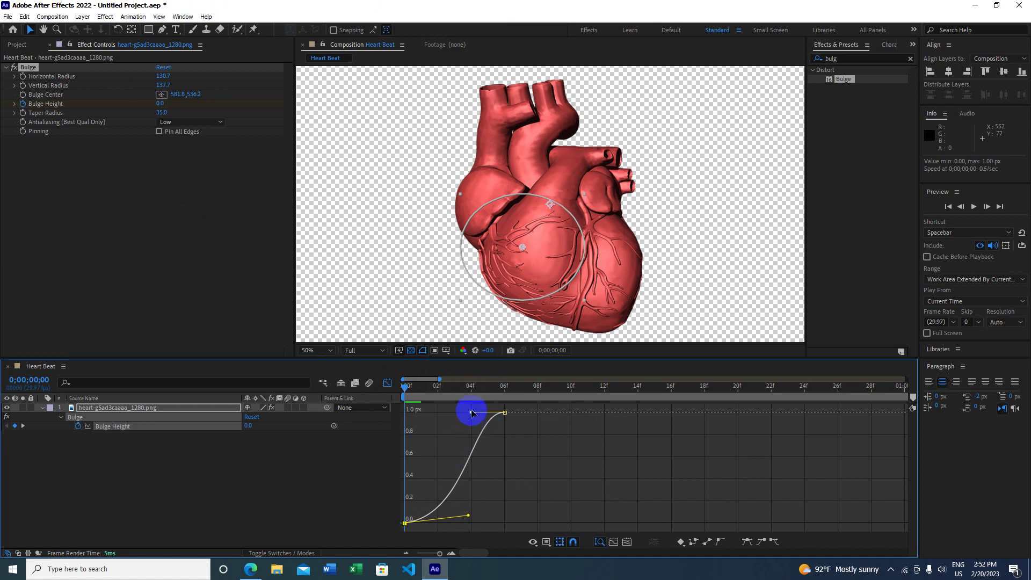
{"action": "left_click_drag", "start_coordinate": [469, 517], "coordinate": [471, 437]}
{"action": "left_click", "coordinate": [431, 385]}
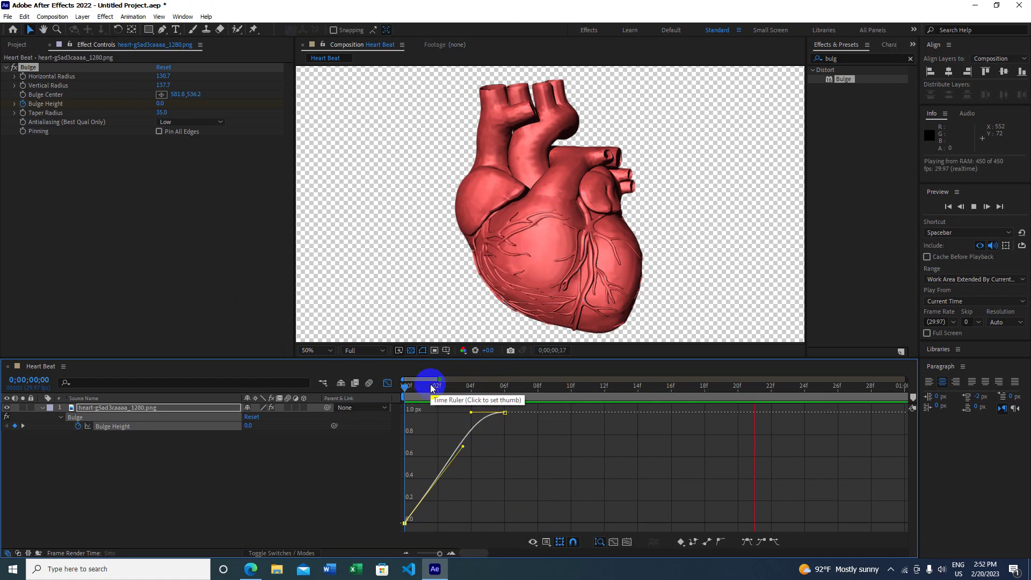
Step: Stop the preview, cancel the save window, zoom the graph to the first seconds, and ease the keyframe
{"action": "key", "text": "space"}
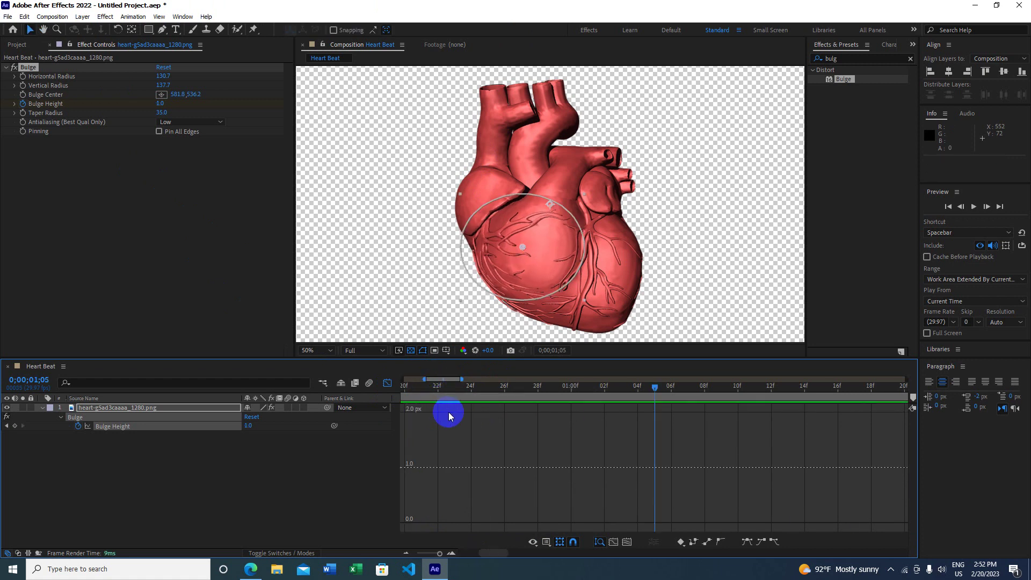
{"action": "key", "text": "ctrl+s"}
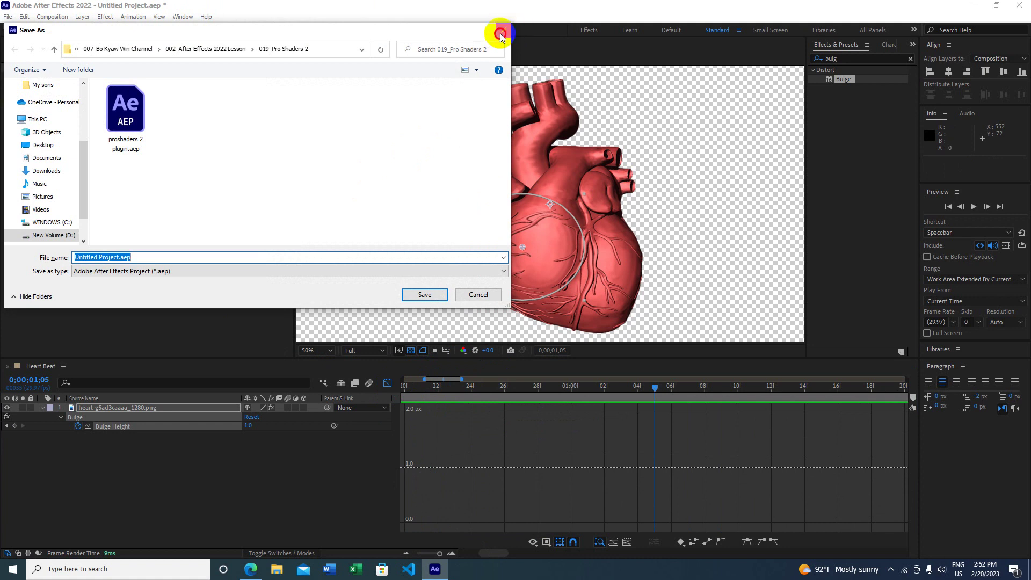
{"action": "left_click", "coordinate": [502, 31]}
{"action": "mouse_move", "coordinate": [655, 387]}
{"action": "left_mouse_down"}
{"action": "mouse_move", "coordinate": [378, 388]}
{"action": "mouse_move", "coordinate": [448, 398]}
{"action": "left_mouse_up"}
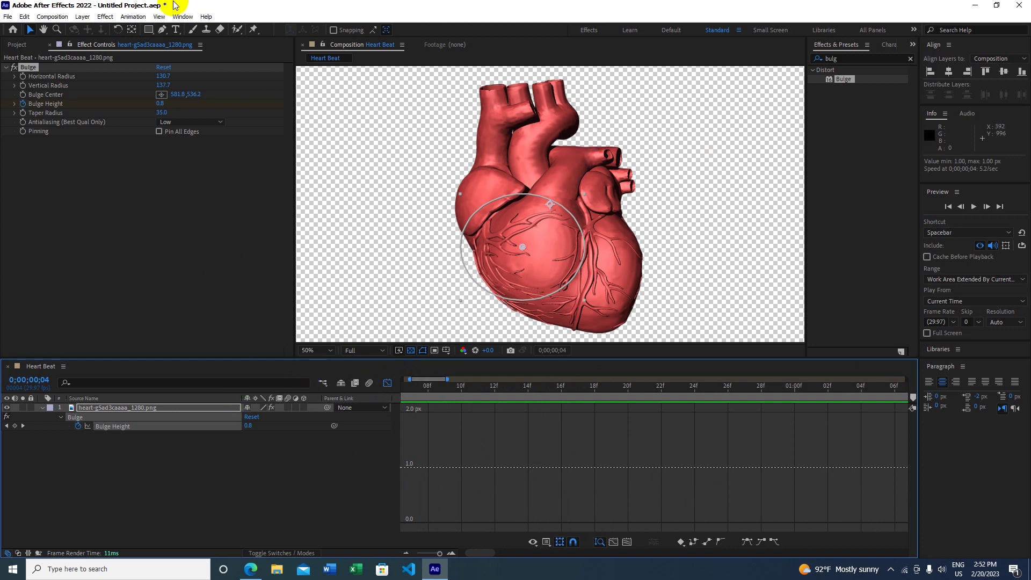
{"action": "left_click_drag", "start_coordinate": [439, 554], "coordinate": [435, 553]}
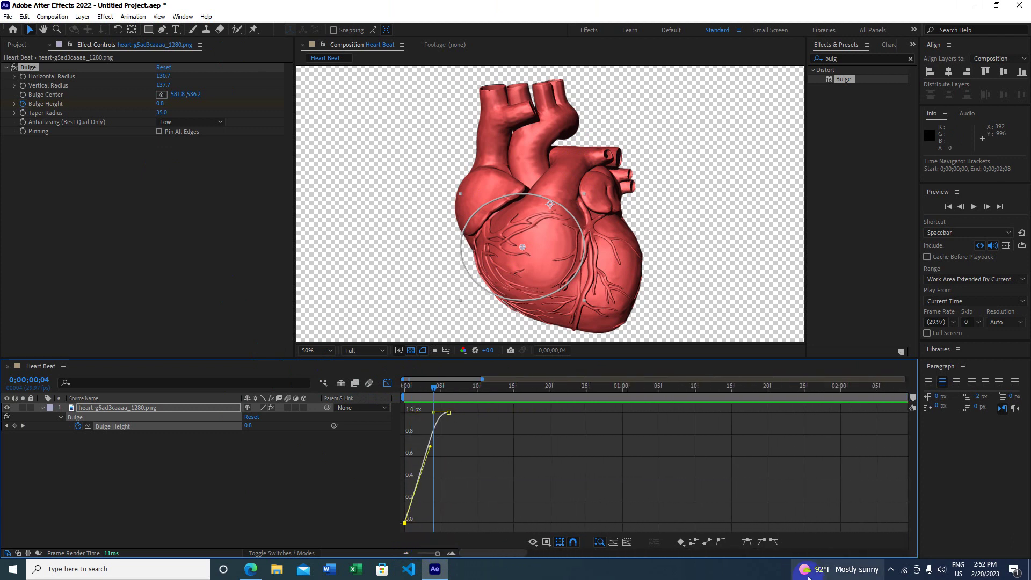
{"action": "left_click", "coordinate": [746, 542]}
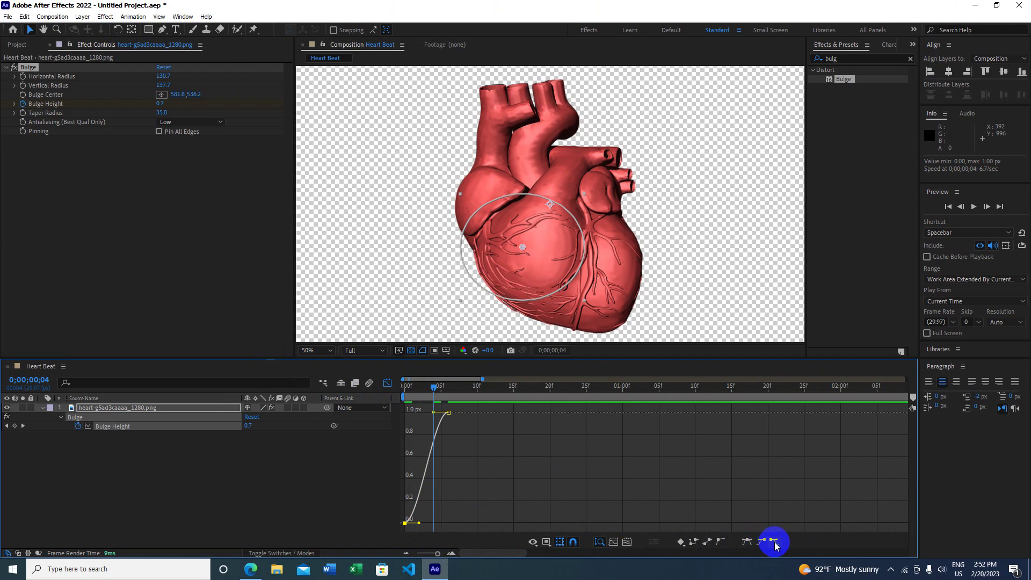
Step: Stretch both Bulge Height keyframes over more frames, ease into the peak, and zoom out to 15 seconds
{"action": "left_click", "coordinate": [449, 413]}
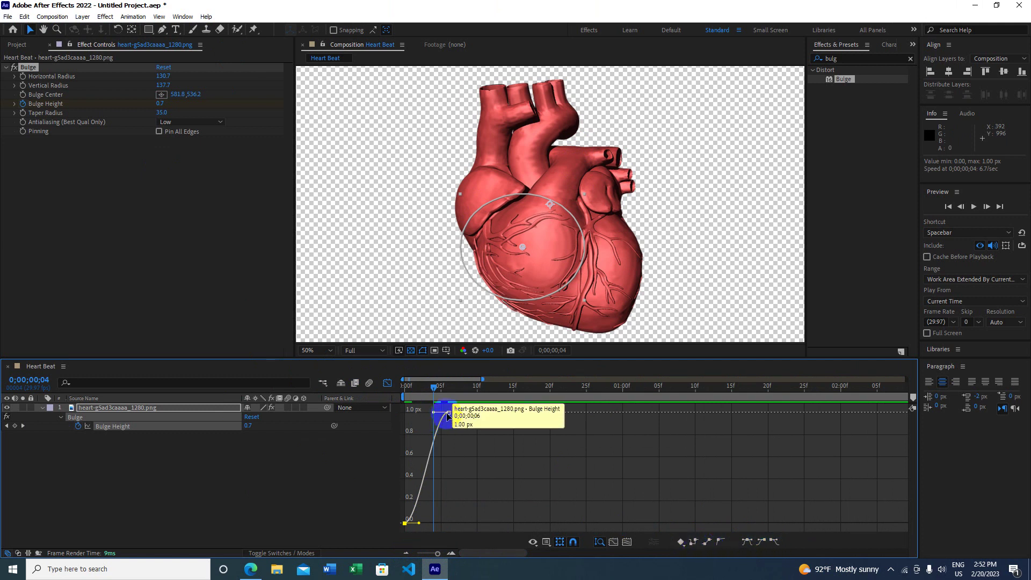
{"action": "left_click_drag", "start_coordinate": [470, 524], "coordinate": [357, 489]}
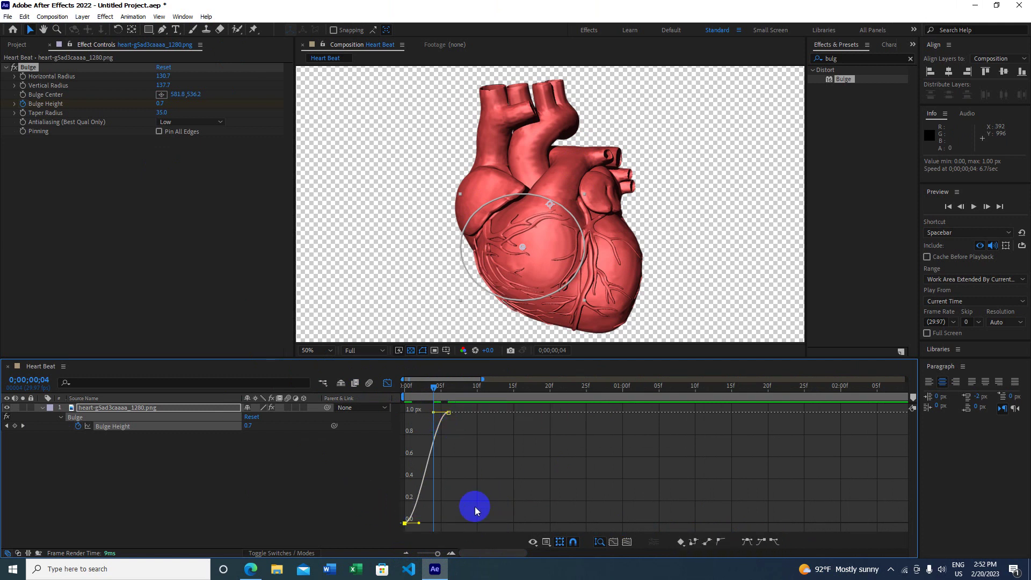
{"action": "mouse_move", "coordinate": [489, 526]}
{"action": "left_mouse_down"}
{"action": "mouse_move", "coordinate": [367, 419]}
{"action": "mouse_move", "coordinate": [396, 413]}
{"action": "left_mouse_up"}
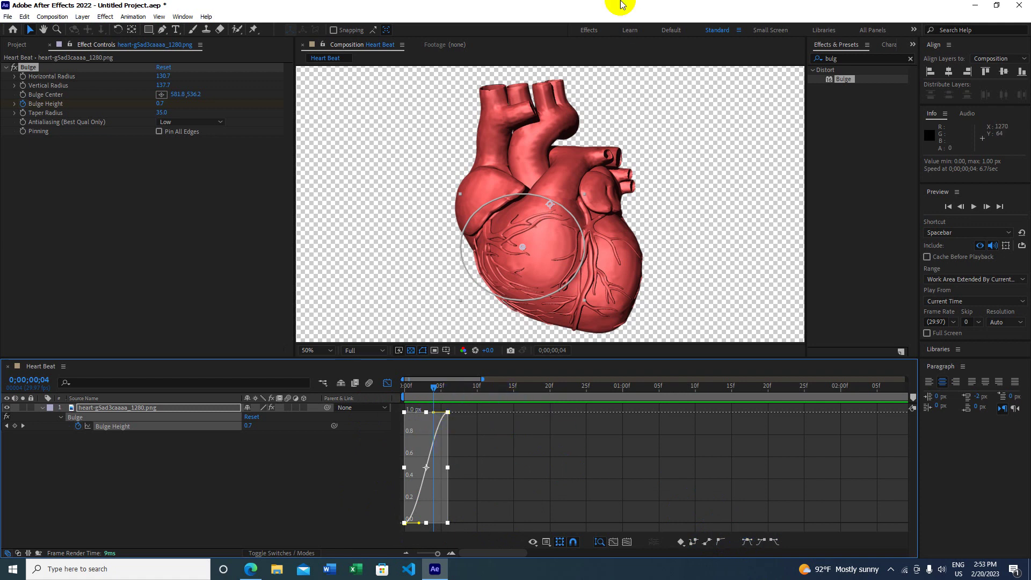
{"action": "left_click", "coordinate": [444, 468]}
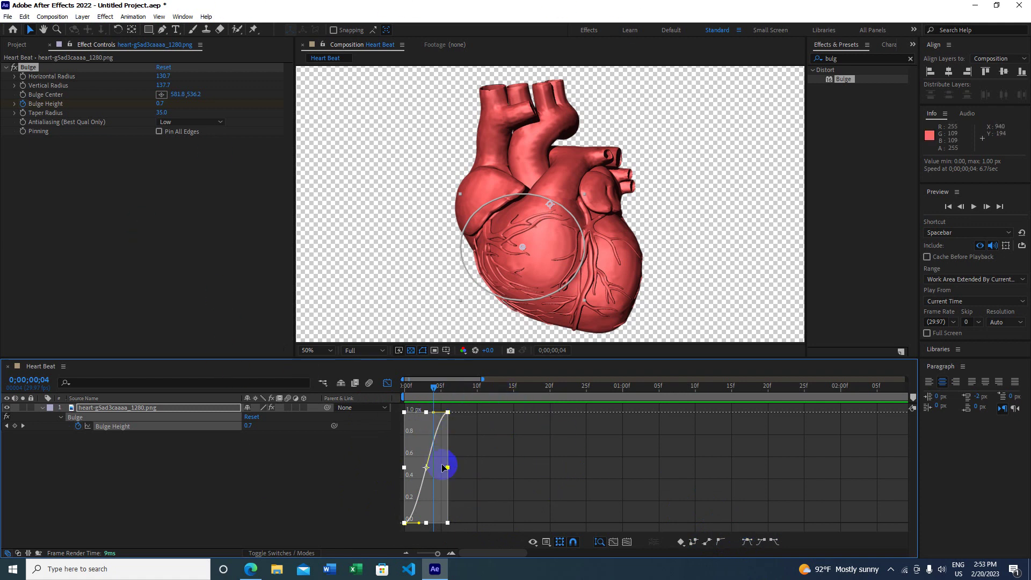
{"action": "left_click_drag", "start_coordinate": [447, 468], "coordinate": [524, 468]}
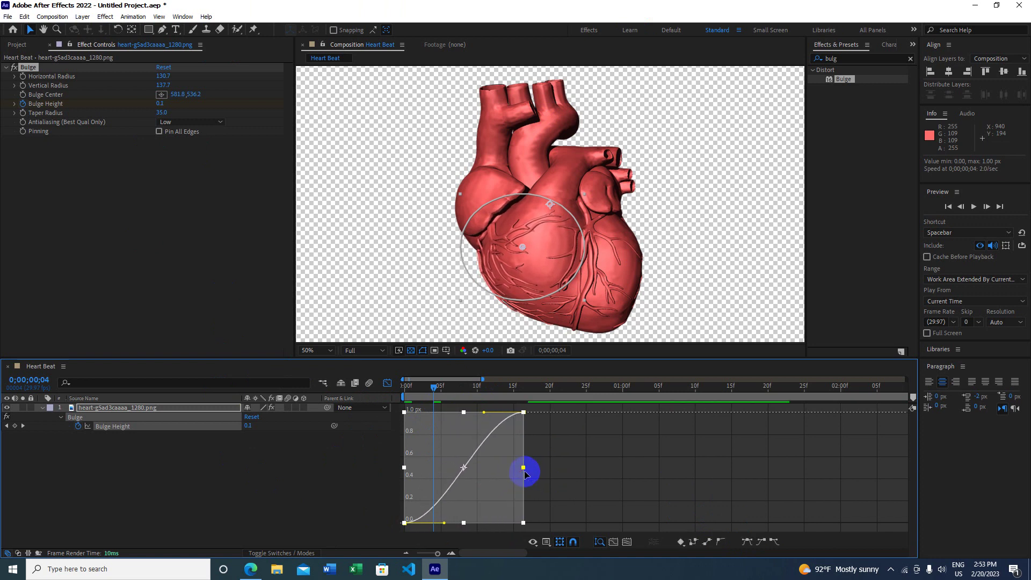
{"action": "left_click_drag", "start_coordinate": [484, 416], "coordinate": [421, 423]}
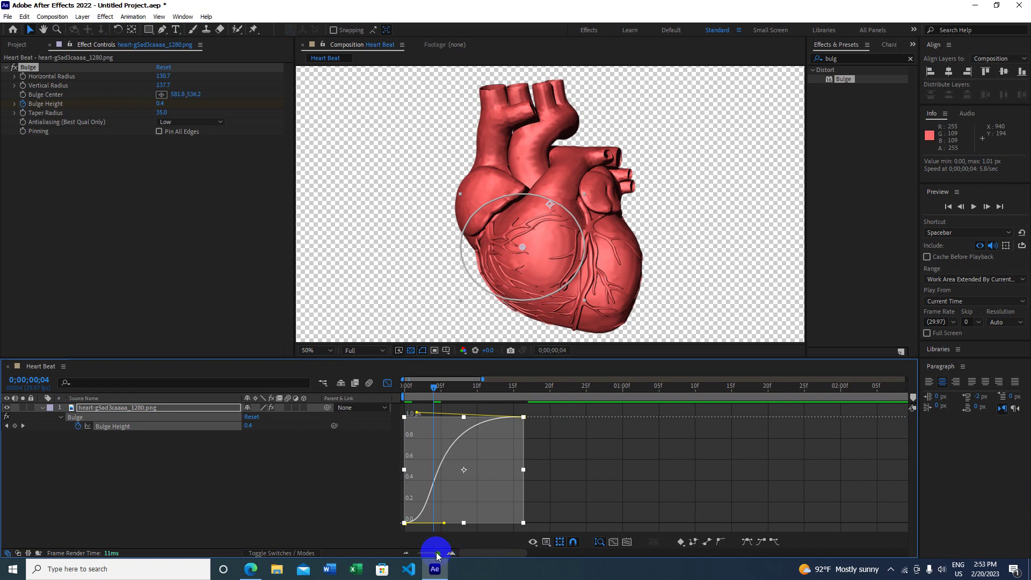
{"action": "left_click_drag", "start_coordinate": [440, 553], "coordinate": [397, 554]}
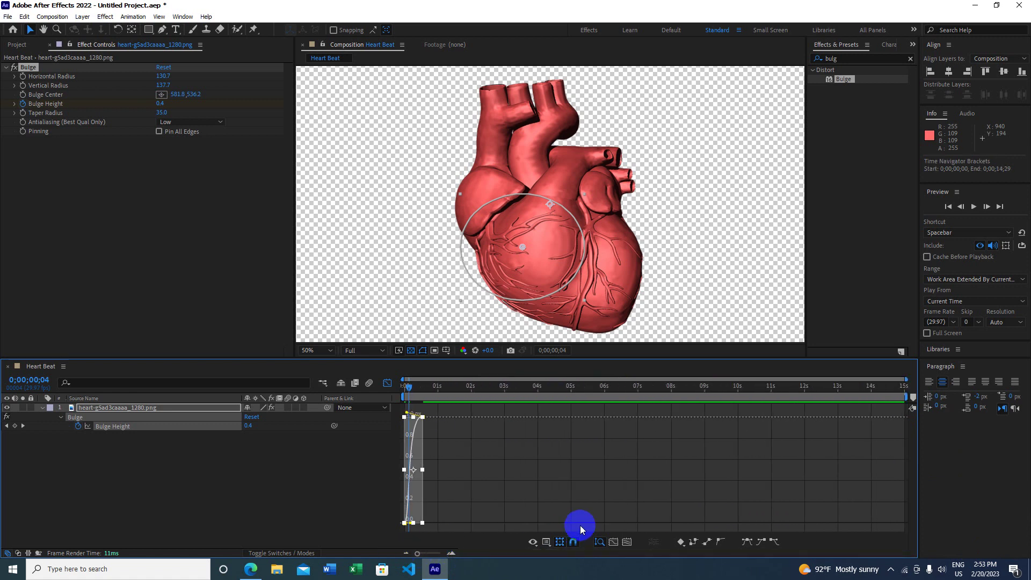
Step: Leave the Graph Editor, deselect the layer, adjust the timeline zoom, and return to 0;00;00;00
{"action": "left_click", "coordinate": [388, 384]}
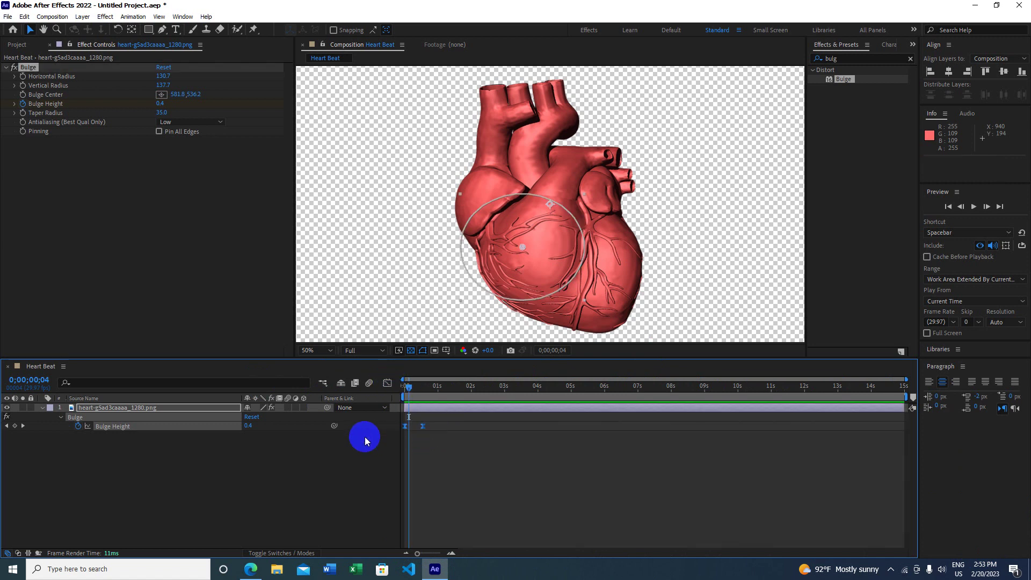
{"action": "left_click", "coordinate": [355, 463]}
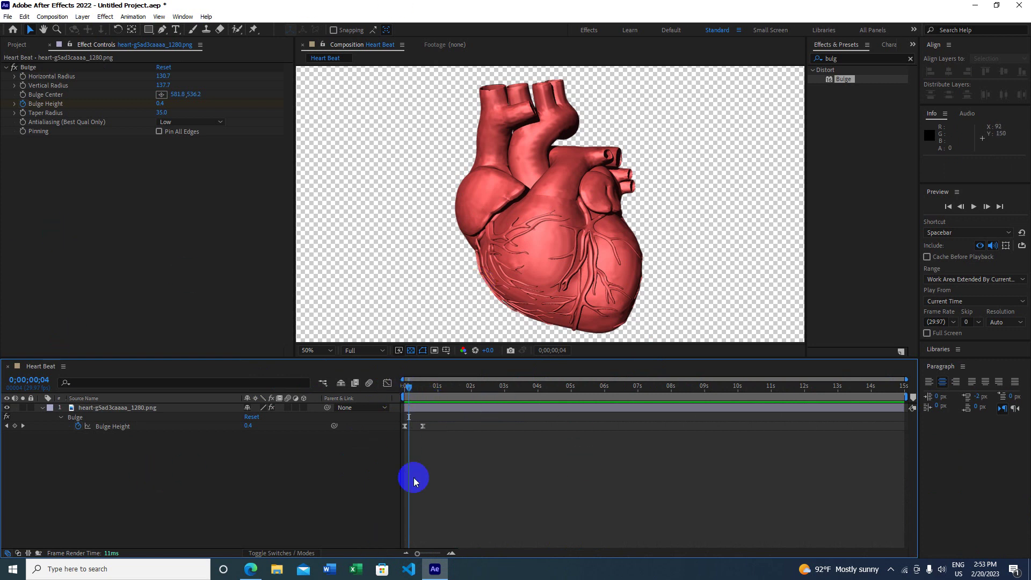
{"action": "left_click", "coordinate": [421, 554]}
{"action": "left_click", "coordinate": [453, 553]}
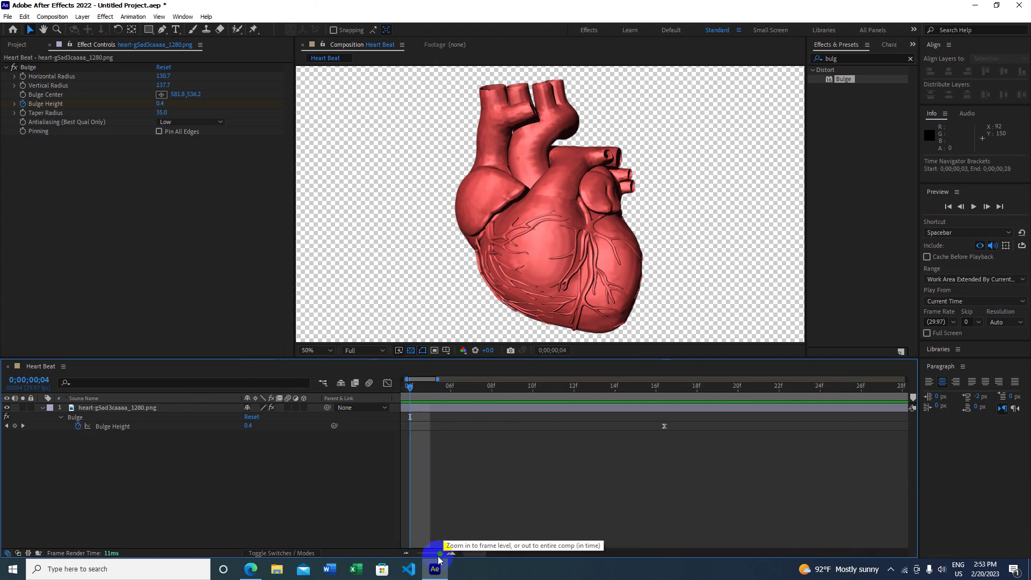
{"action": "left_click", "coordinate": [406, 553]}
{"action": "left_click", "coordinate": [406, 554]}
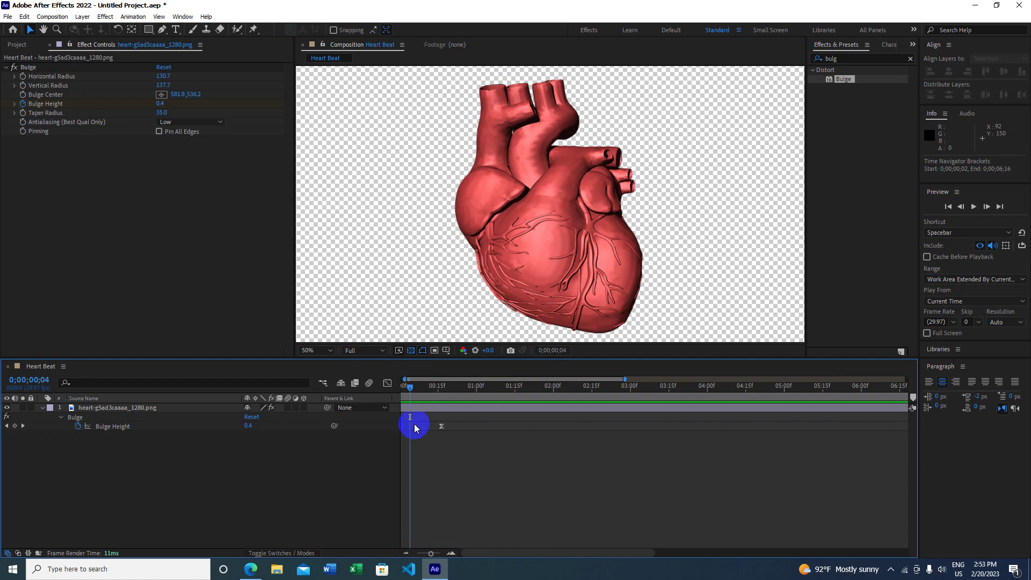
{"action": "left_click_drag", "start_coordinate": [411, 388], "coordinate": [404, 388]}
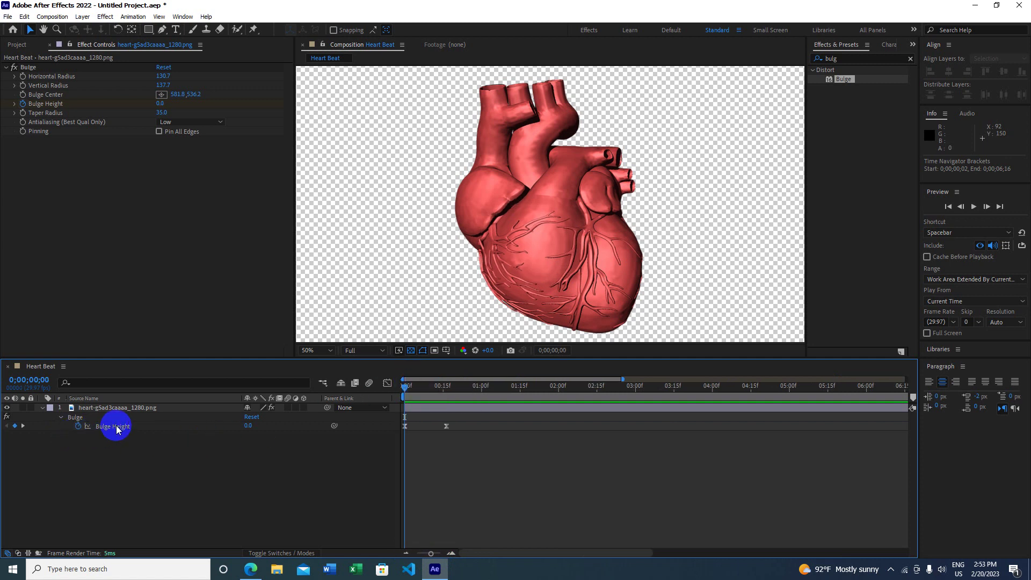
Step: Give Bulge Height a loopOut expression with type "pingpong" instead of "cycle", then preview it
{"action": "left_click", "coordinate": [78, 427], "text": "alt"}
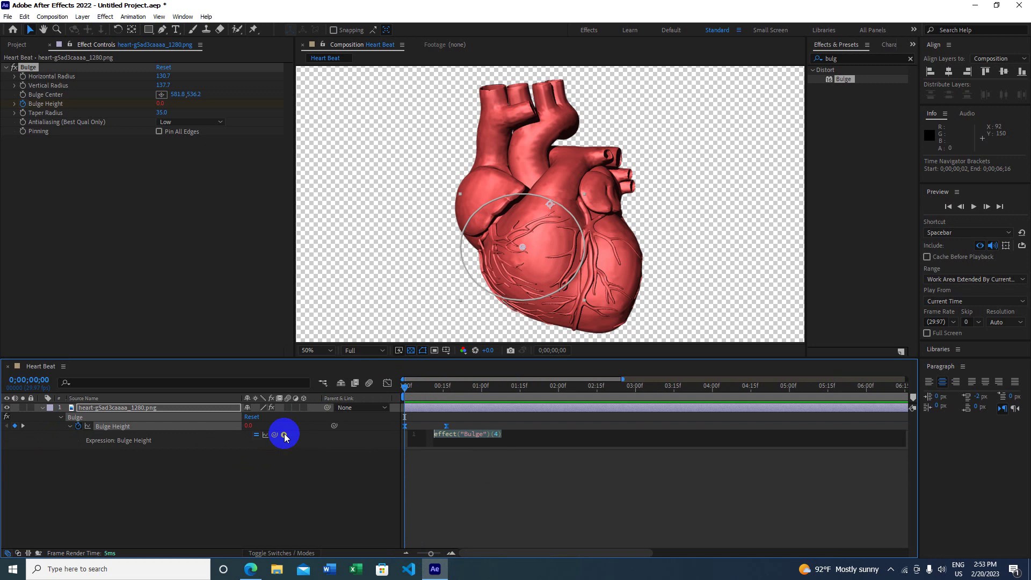
{"action": "left_click", "coordinate": [285, 435]}
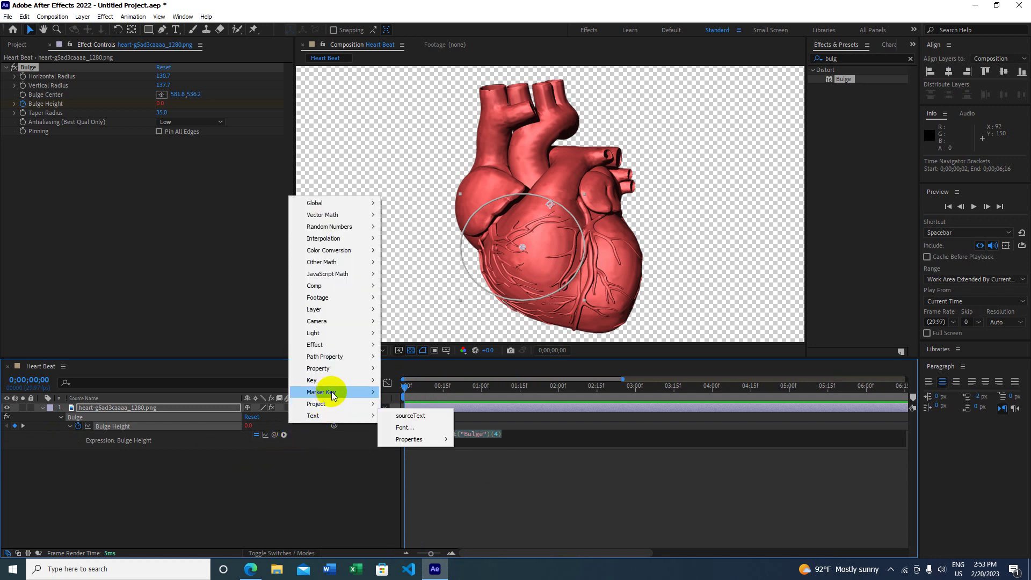
{"action": "mouse_move", "coordinate": [345, 369]}
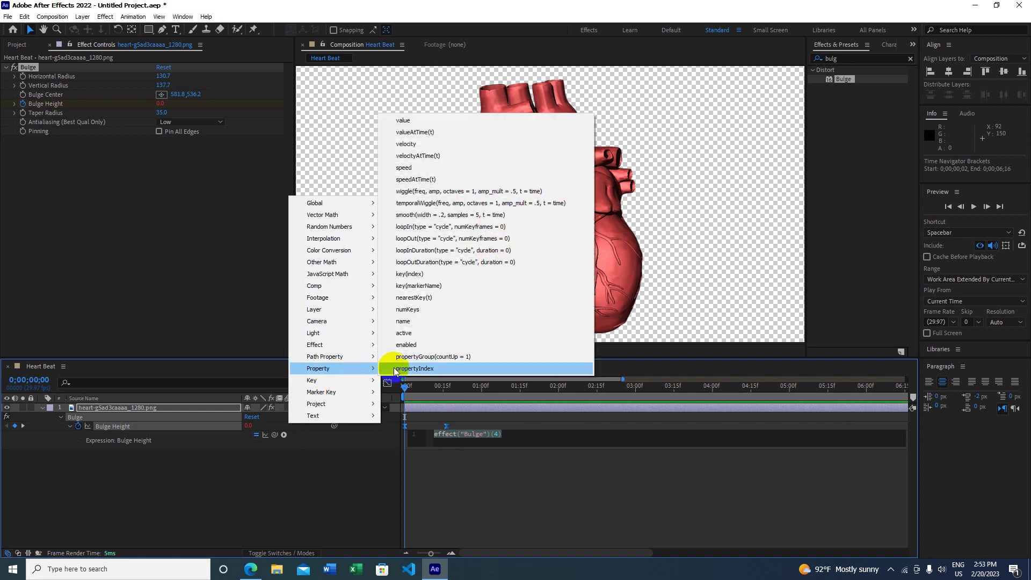
{"action": "left_click", "coordinate": [440, 239]}
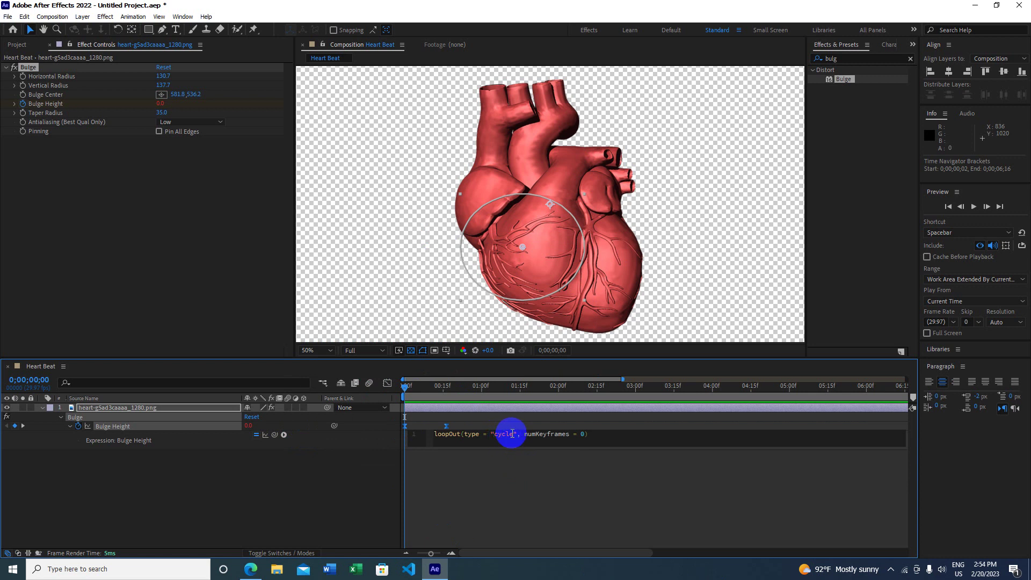
{"action": "key", "text": "BackSpace"}
{"action": "key", "text": "BackSpace"}
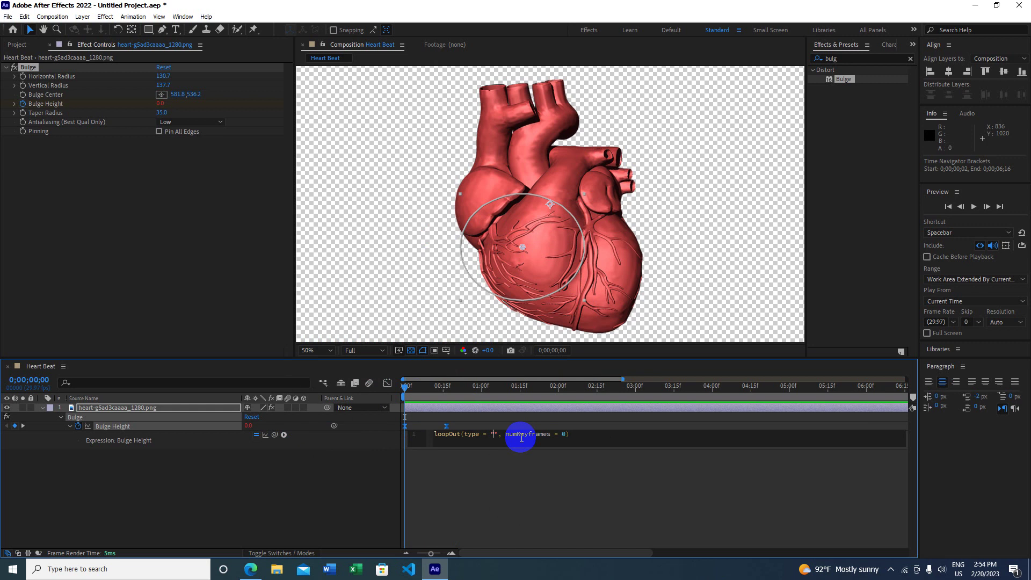
{"action": "type", "text": "ping"}
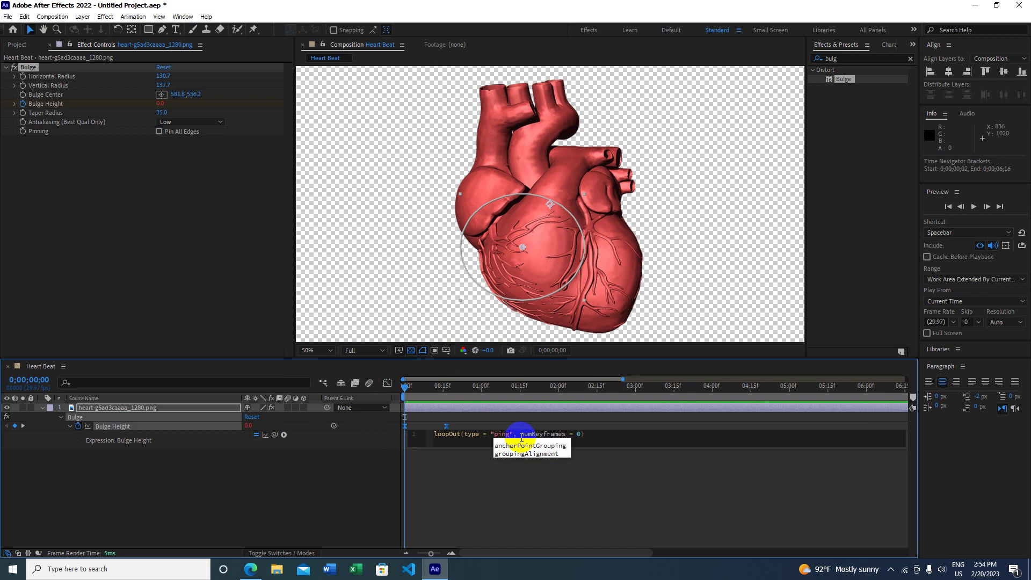
{"action": "type", "text": "po"}
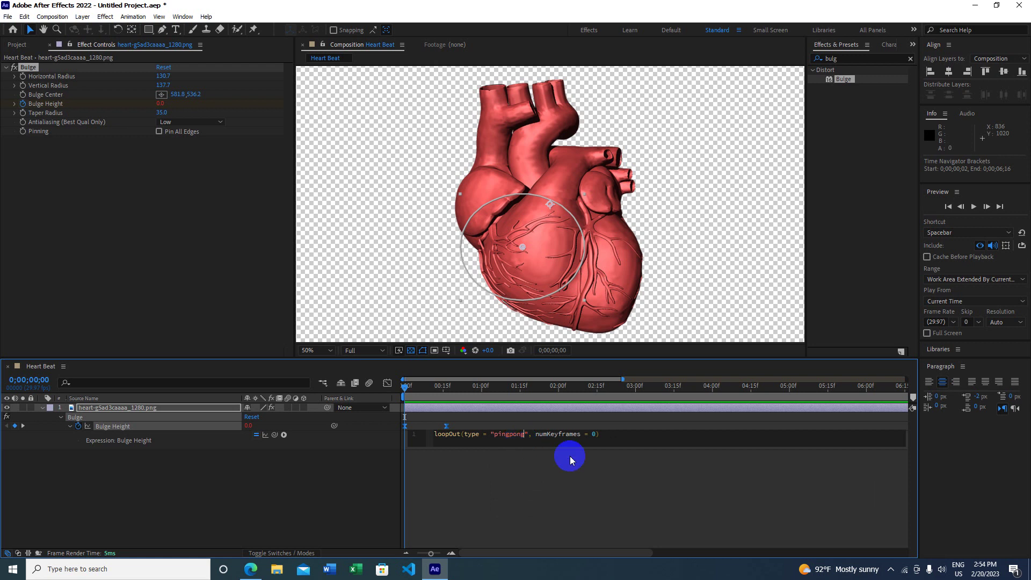
{"action": "left_click", "coordinate": [543, 483]}
{"action": "key", "text": "space"}
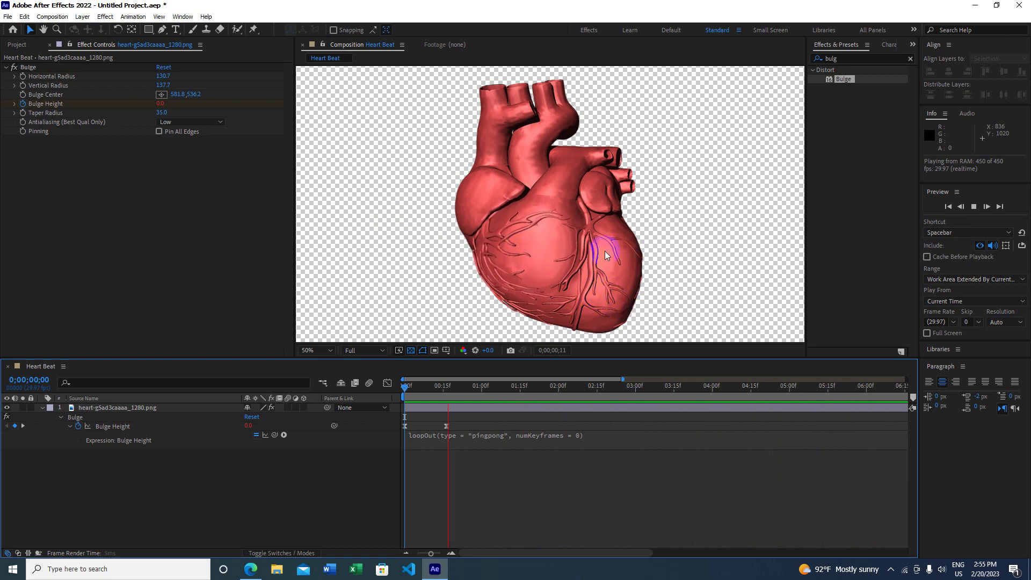
Step: Stop the preview and duplicate the Bulge effect to create Bulge 2
{"action": "left_click", "coordinate": [453, 422]}
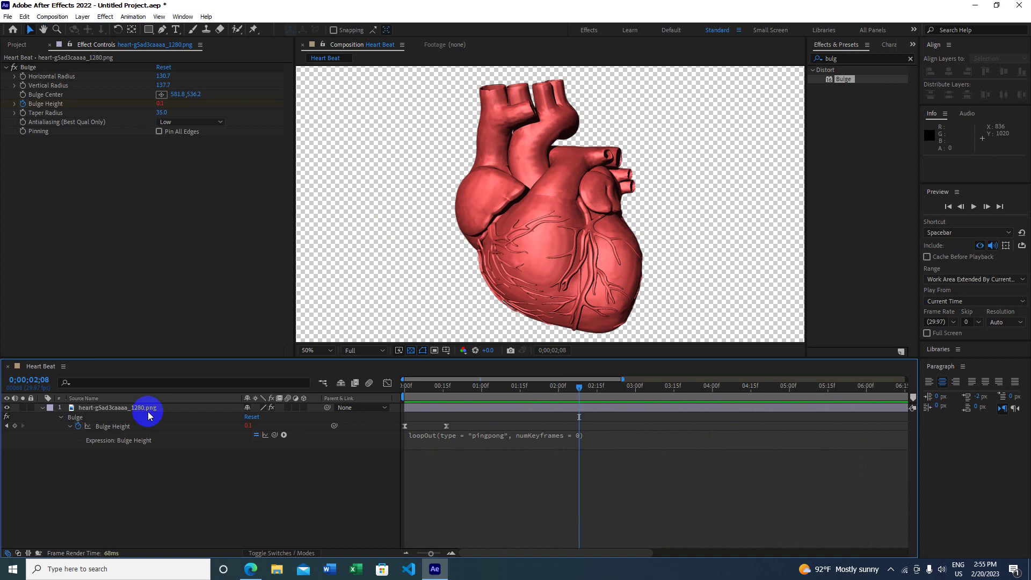
{"action": "left_click", "coordinate": [138, 408]}
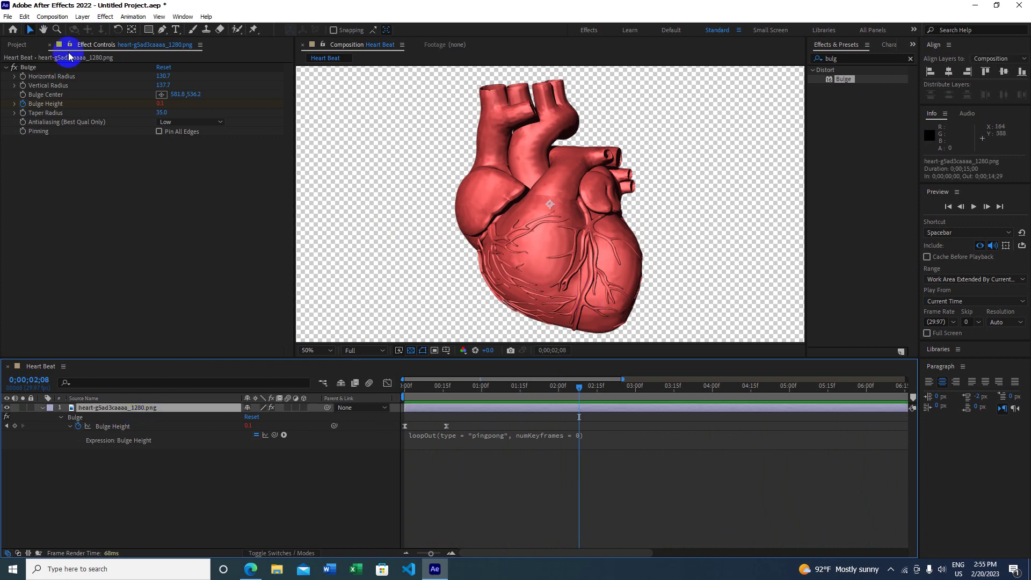
{"action": "left_click", "coordinate": [29, 69]}
{"action": "right_click", "coordinate": [31, 70]}
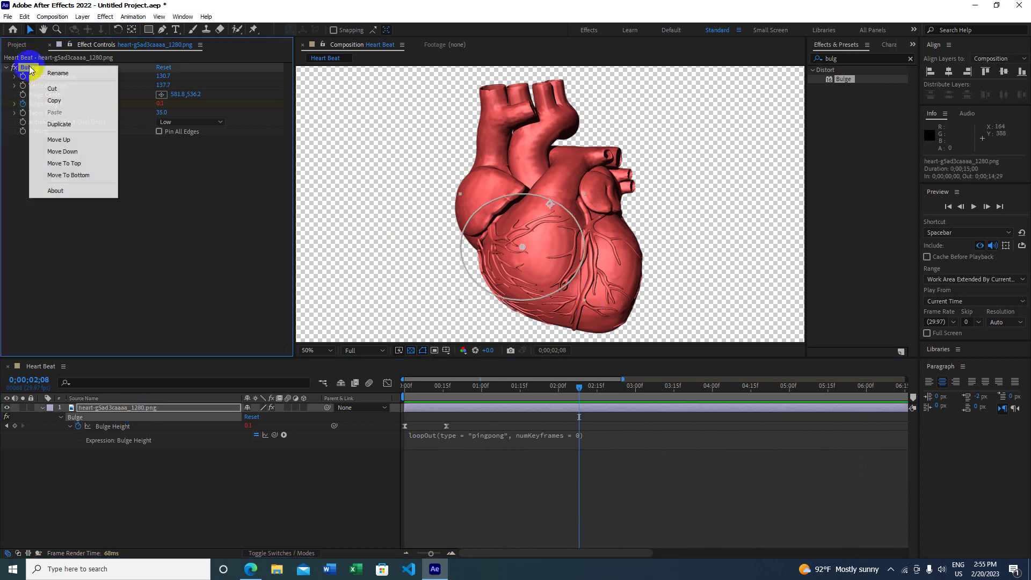
{"action": "left_click", "coordinate": [75, 125]}
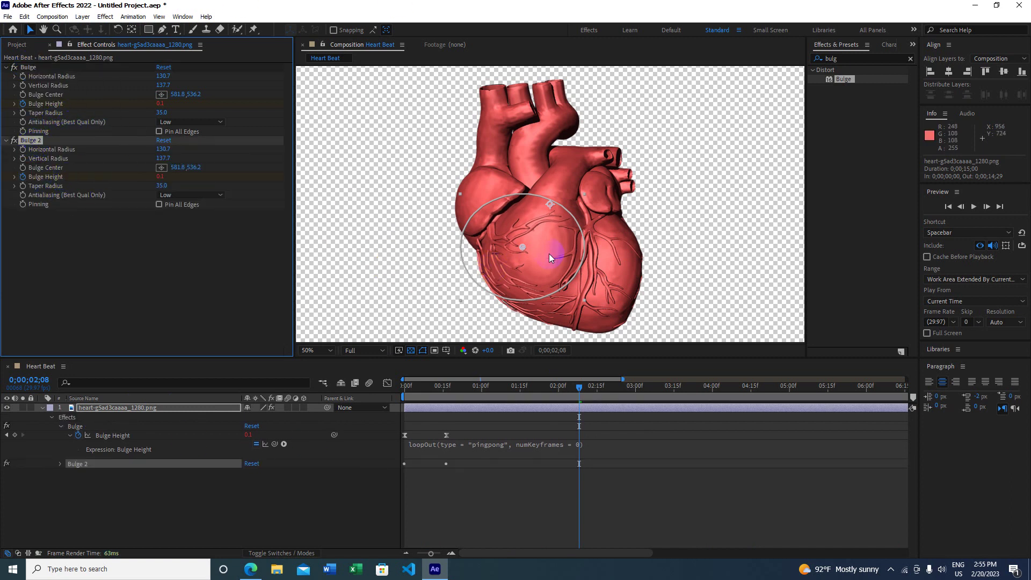
Step: Place Bulge 2 at 780.8, 664.2 on the heart's lower right with radii 104.7 by 134.9
{"action": "mouse_move", "coordinate": [535, 239]}
{"action": "left_mouse_down"}
{"action": "mouse_move", "coordinate": [630, 263]}
{"action": "mouse_move", "coordinate": [638, 280]}
{"action": "left_mouse_up"}
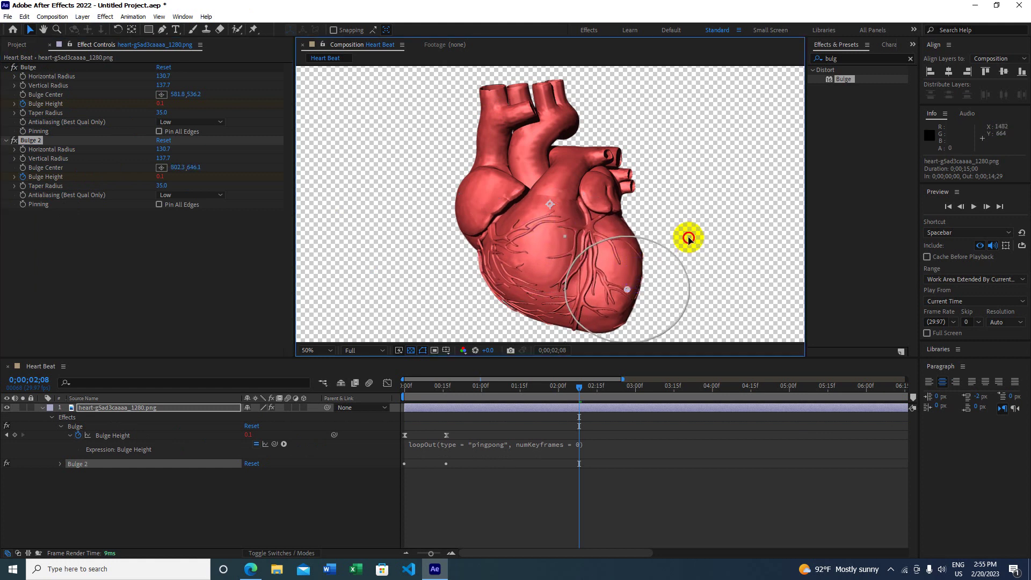
{"action": "left_click_drag", "start_coordinate": [691, 238], "coordinate": [675, 243]}
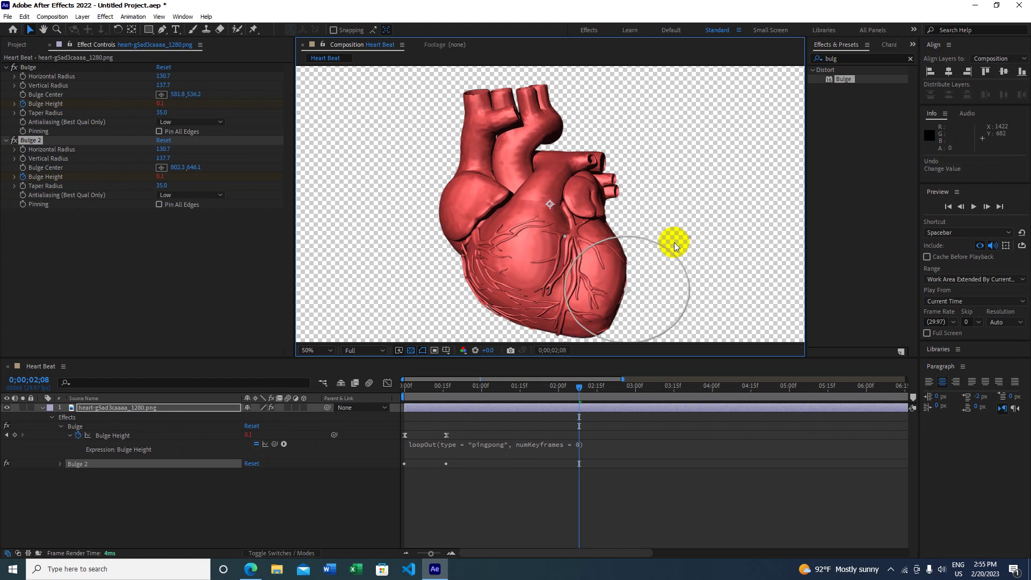
{"action": "key", "text": "ctrl+z"}
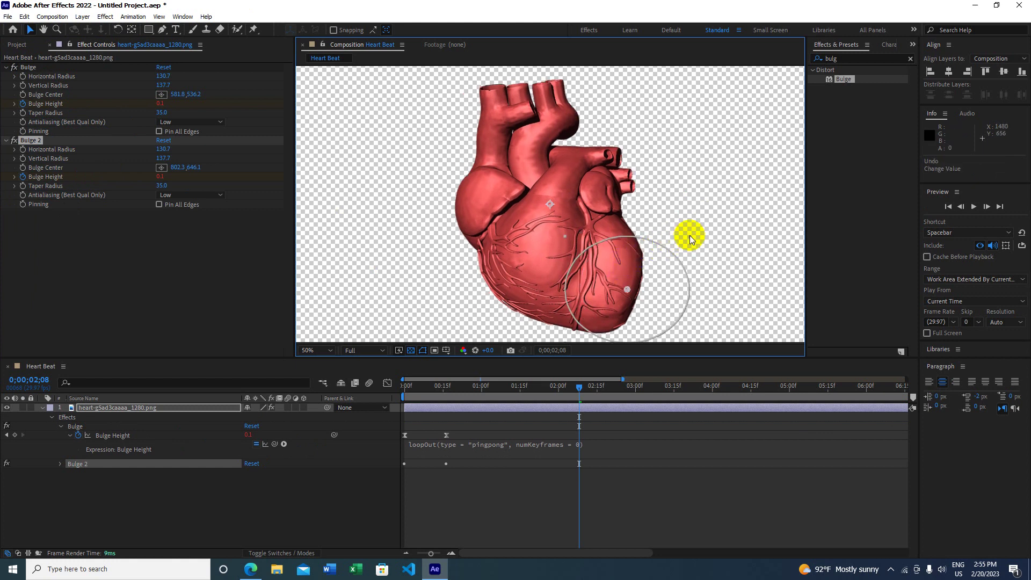
{"action": "left_click_drag", "start_coordinate": [691, 238], "coordinate": [682, 243]}
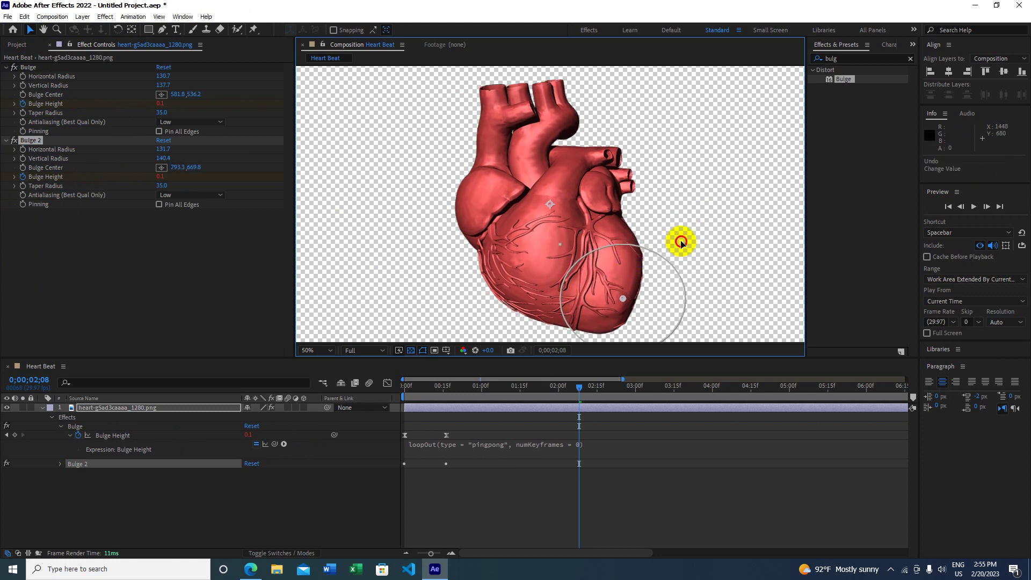
{"action": "left_click_drag", "start_coordinate": [686, 245], "coordinate": [691, 236]}
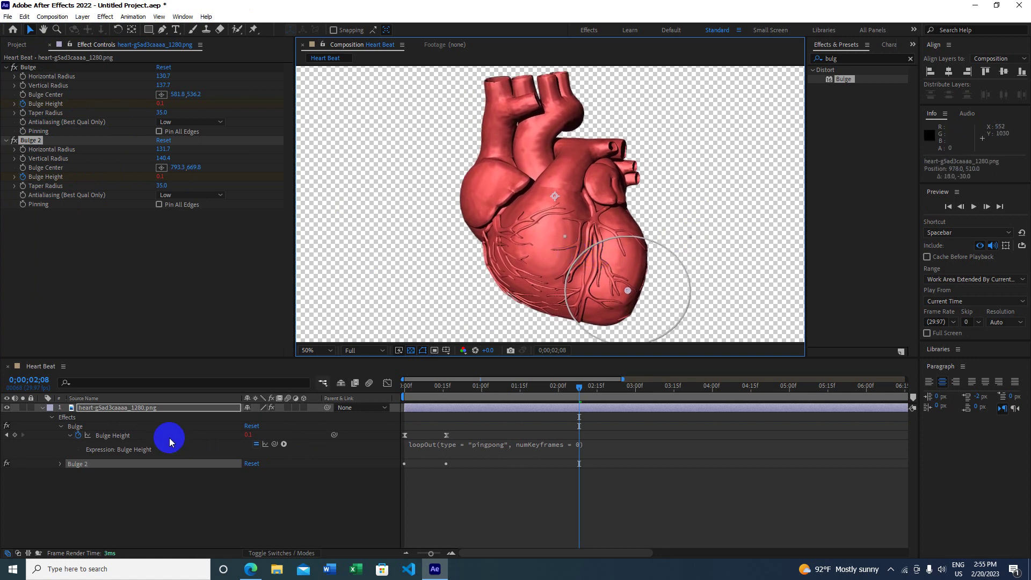
{"action": "left_click", "coordinate": [153, 472]}
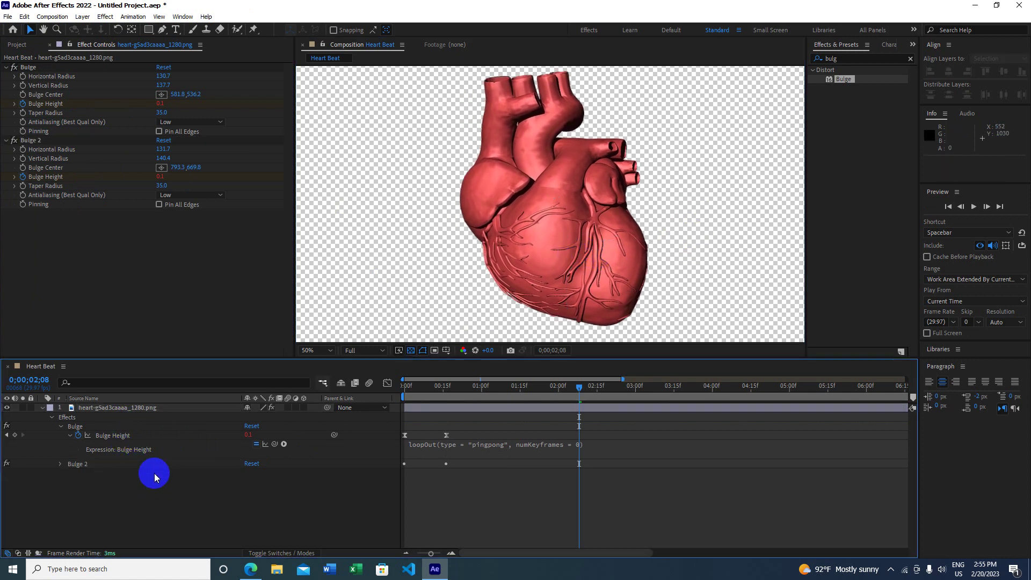
{"action": "left_click", "coordinate": [20, 140]}
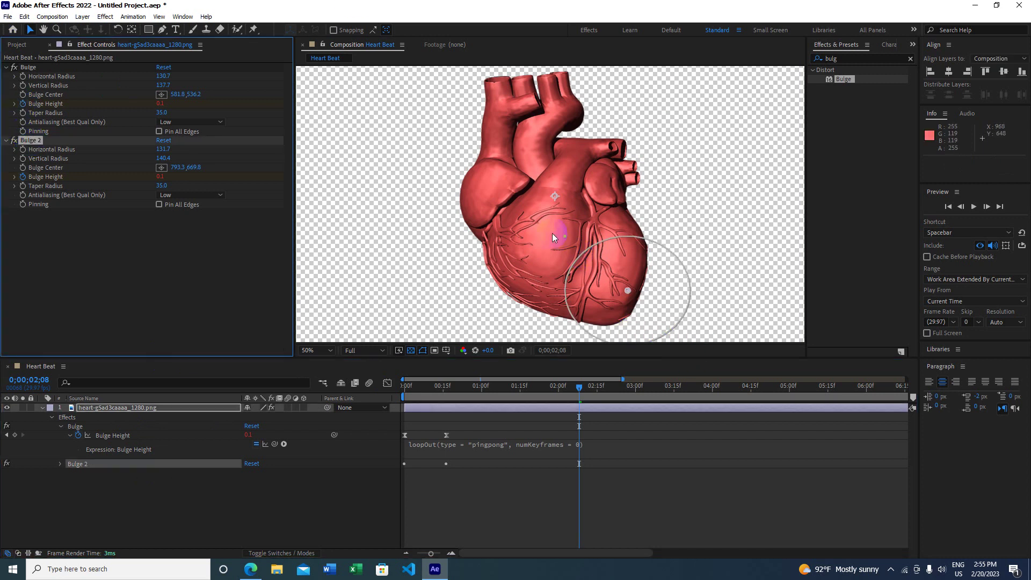
{"action": "mouse_move", "coordinate": [560, 235]}
{"action": "left_mouse_down"}
{"action": "mouse_move", "coordinate": [588, 248]}
{"action": "mouse_move", "coordinate": [579, 242]}
{"action": "left_mouse_up"}
{"action": "left_click_drag", "start_coordinate": [642, 285], "coordinate": [637, 283]}
{"action": "left_click_drag", "start_coordinate": [580, 384], "coordinate": [374, 389]}
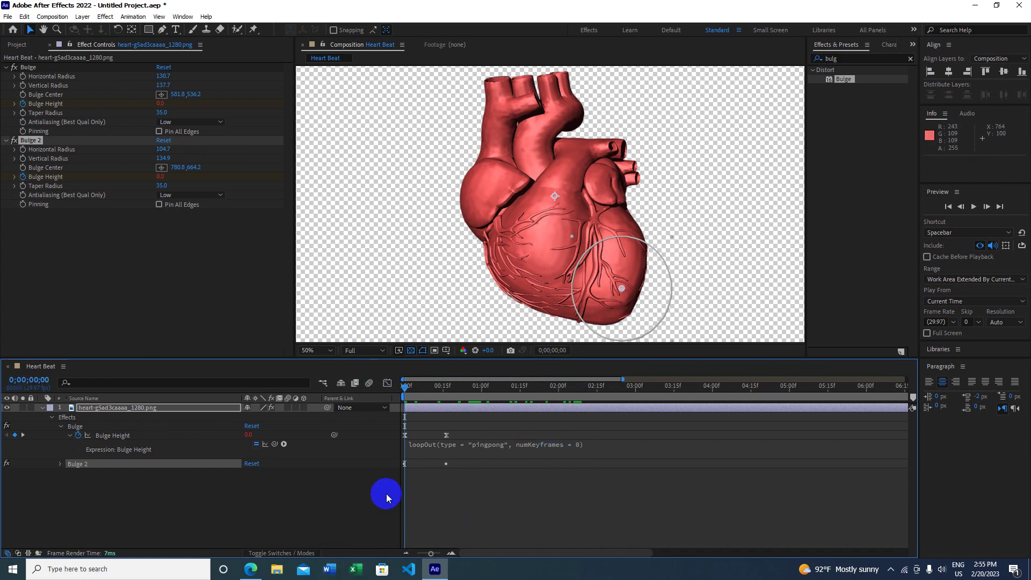
Step: Delete the loopOut pingpong expression text from the first Bulge's Bulge Height and commit the edit
{"action": "left_click", "coordinate": [456, 464]}
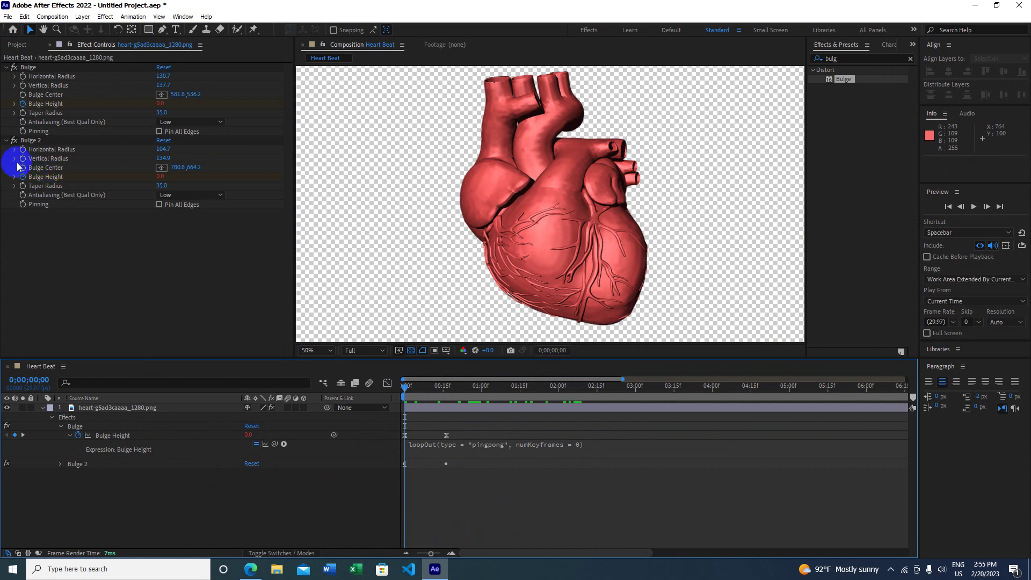
{"action": "left_click", "coordinate": [33, 141]}
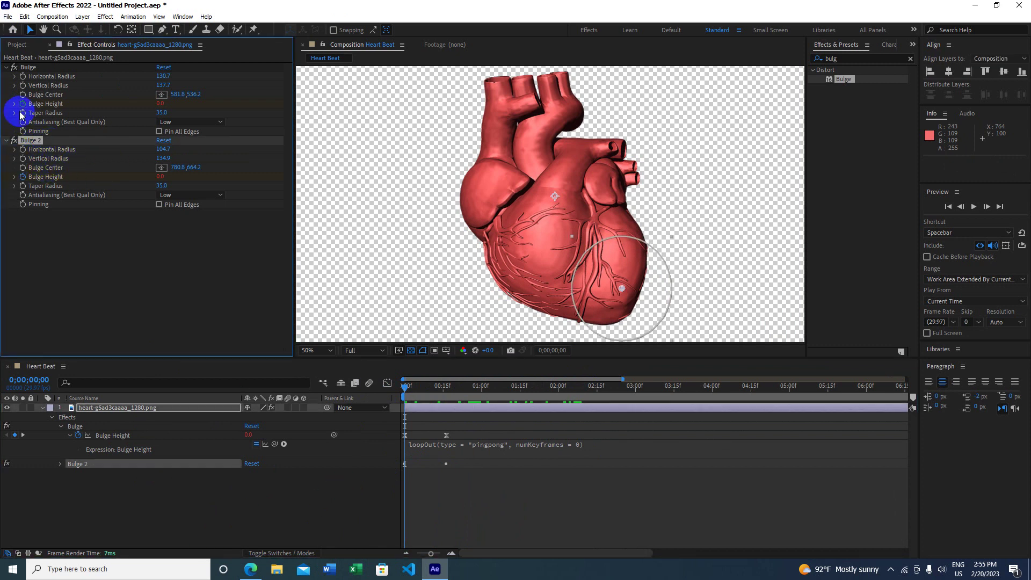
{"action": "left_click", "coordinate": [31, 68]}
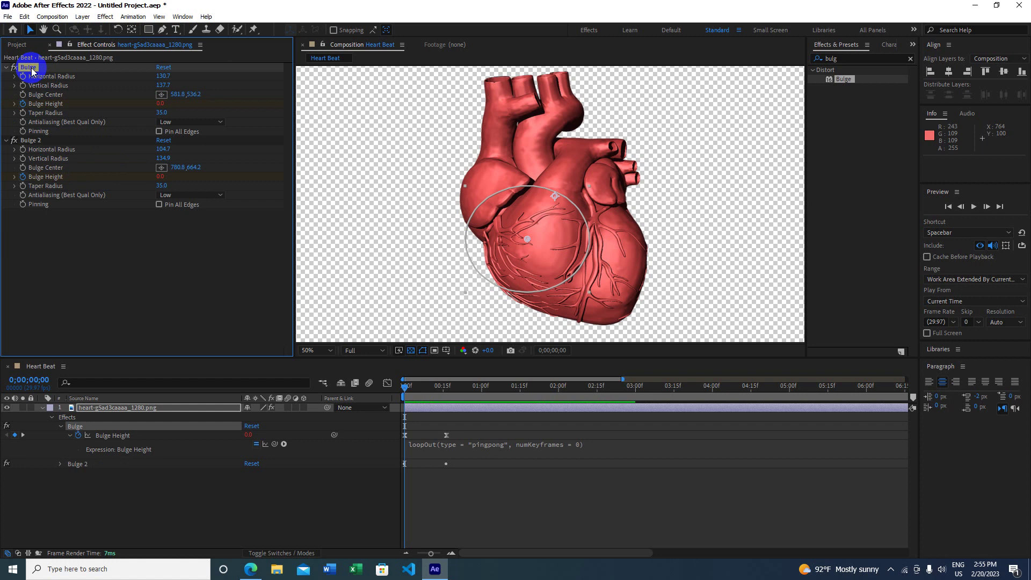
{"action": "left_click", "coordinate": [215, 495]}
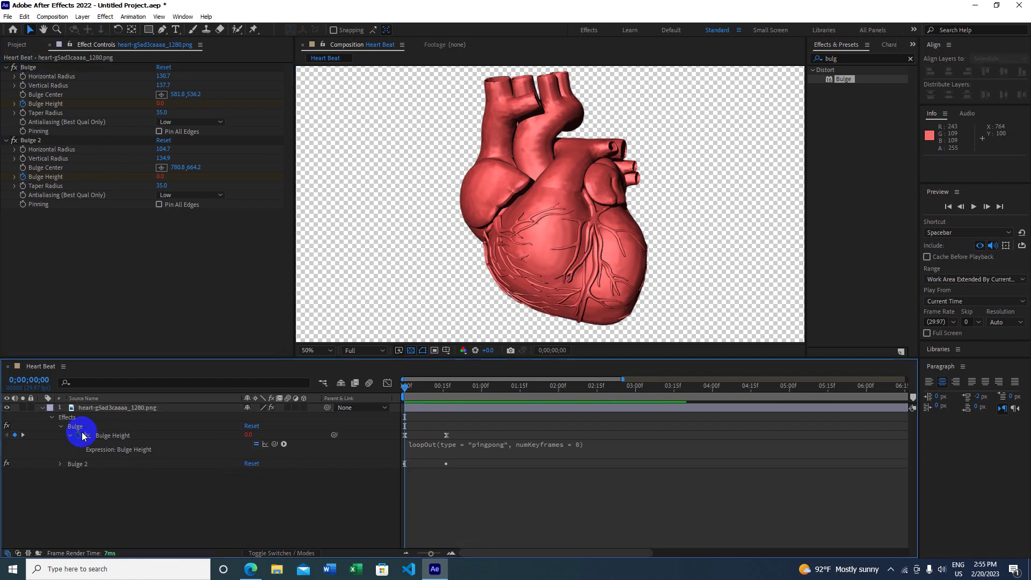
{"action": "left_click", "coordinate": [111, 463]}
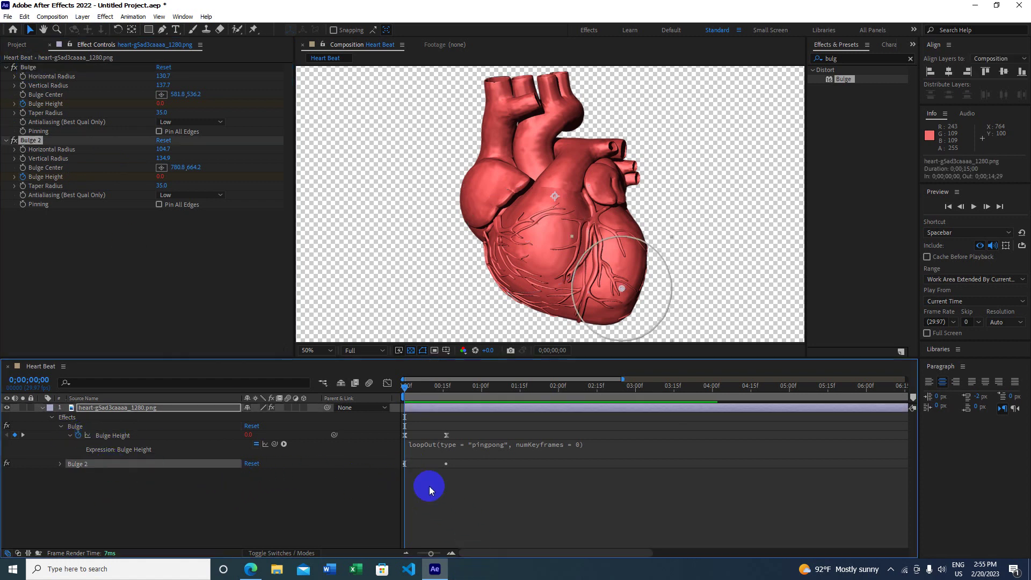
{"action": "left_click", "coordinate": [464, 466]}
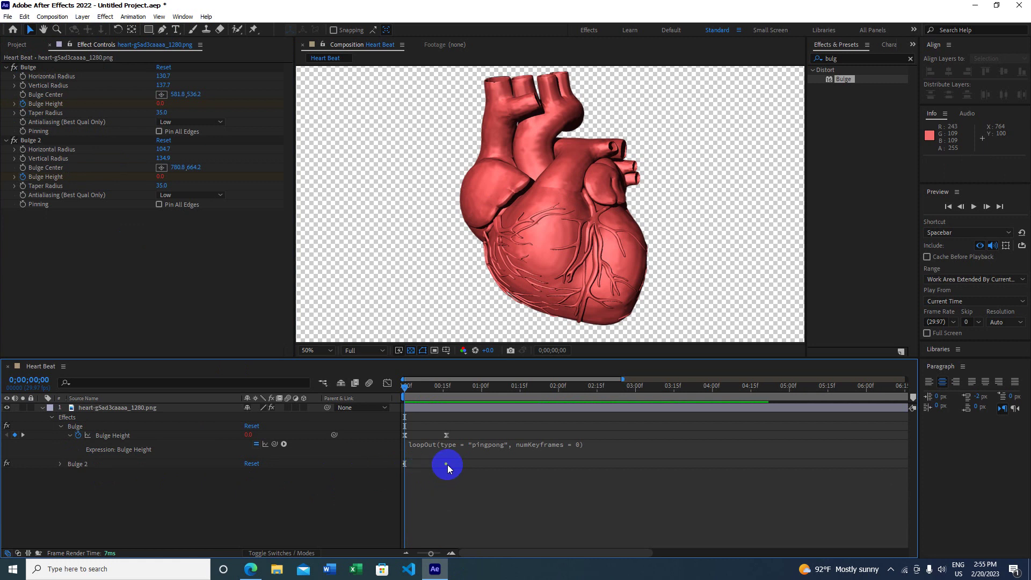
{"action": "right_click", "coordinate": [446, 463]}
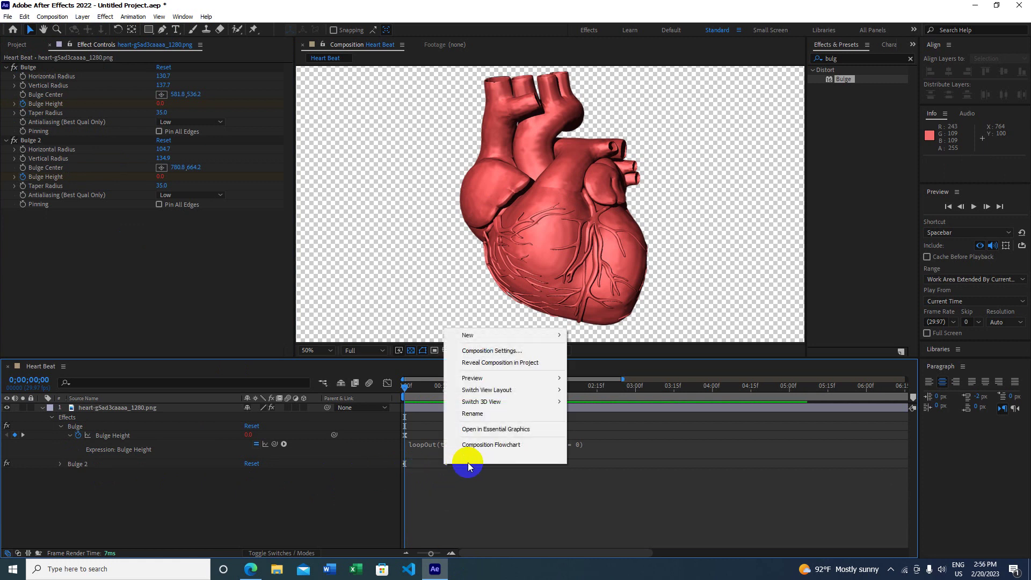
{"action": "left_click", "coordinate": [422, 491]}
{"action": "left_click", "coordinate": [455, 456]}
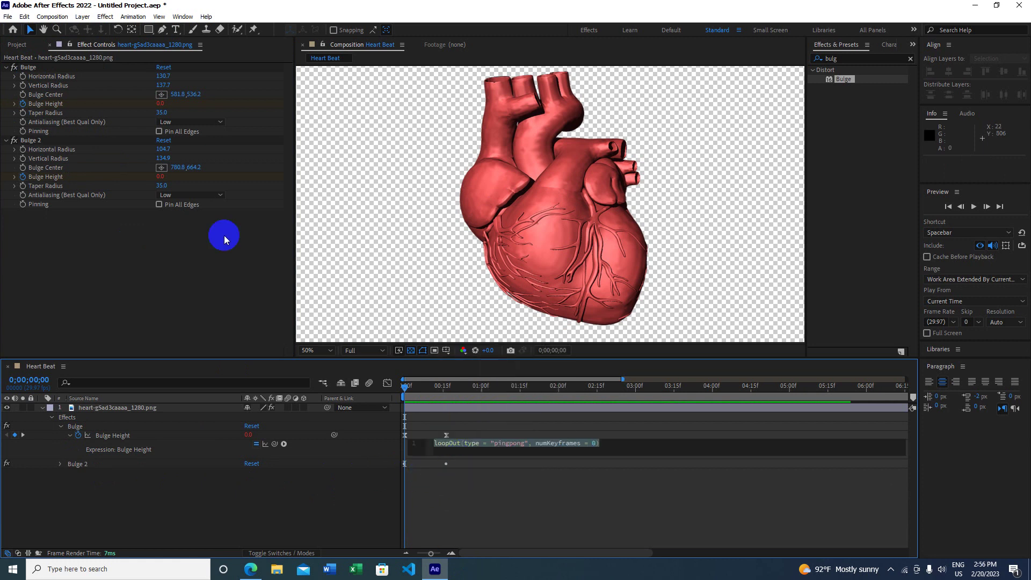
{"action": "key", "text": "Delete"}
{"action": "left_click", "coordinate": [430, 387]}
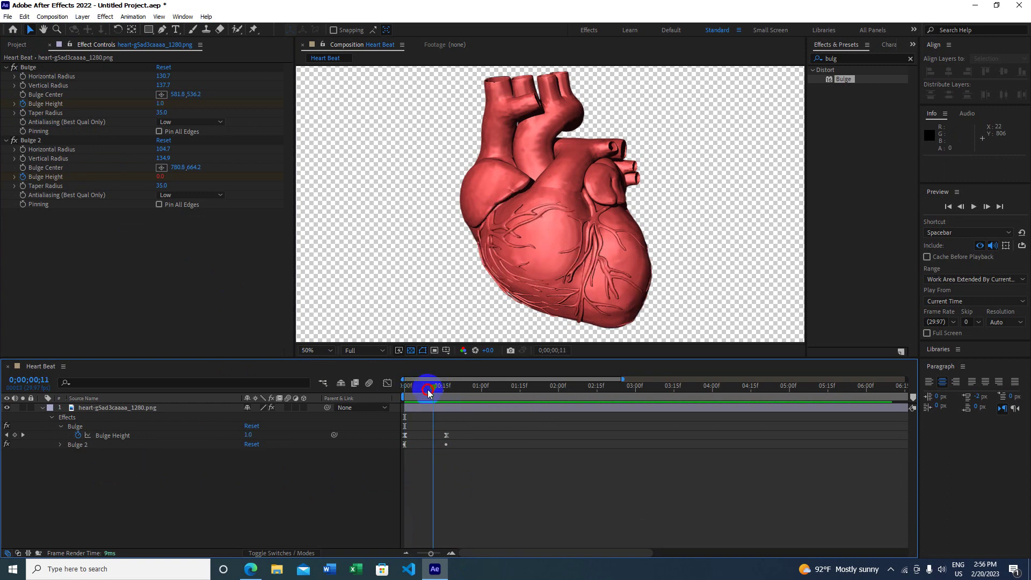
Step: Select Bulge 2 and press U to show only the keyframed Bulge Height properties
{"action": "left_click_drag", "start_coordinate": [432, 387], "coordinate": [434, 386]}
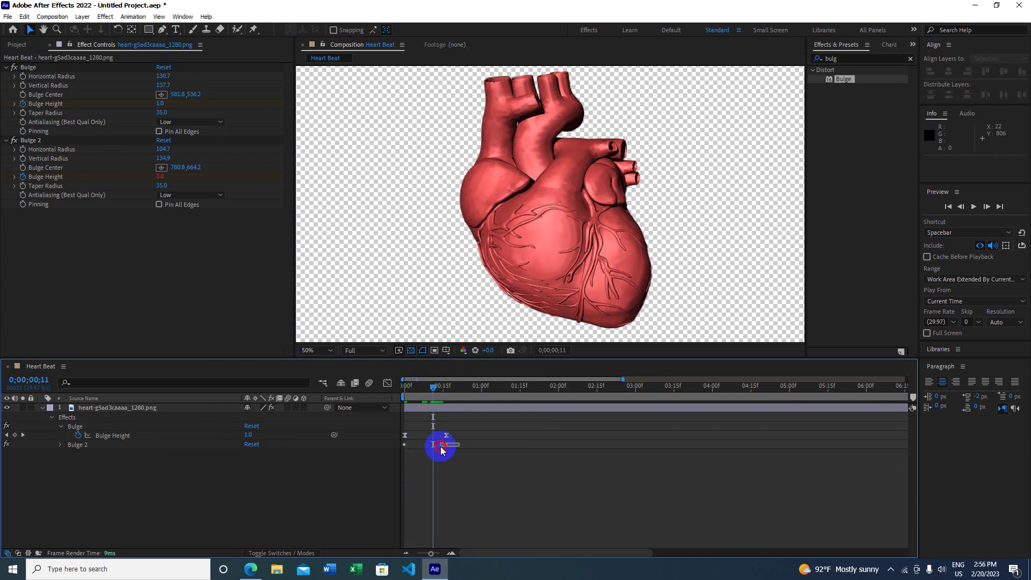
{"action": "left_click", "coordinate": [407, 445]}
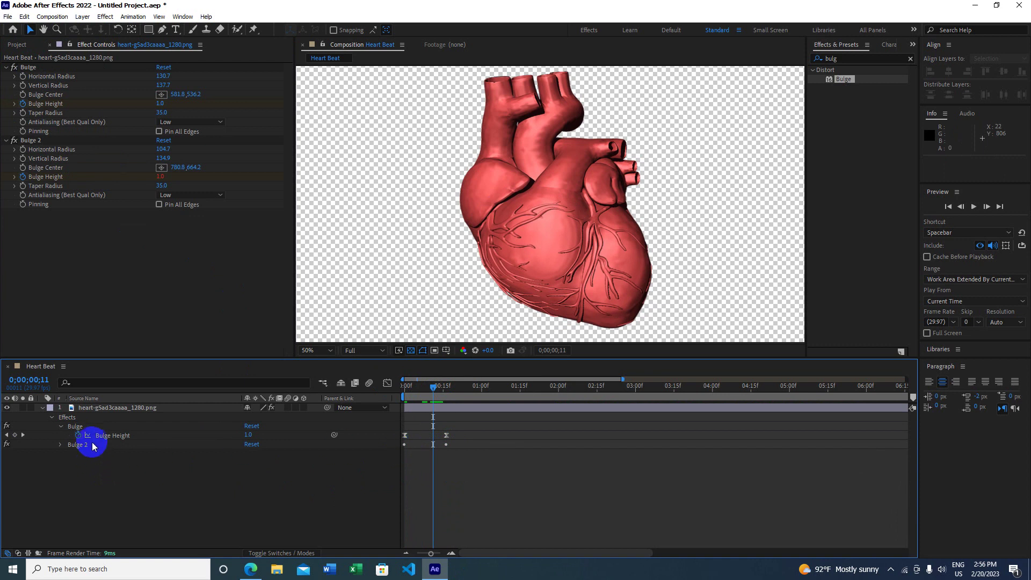
{"action": "left_click", "coordinate": [107, 436]}
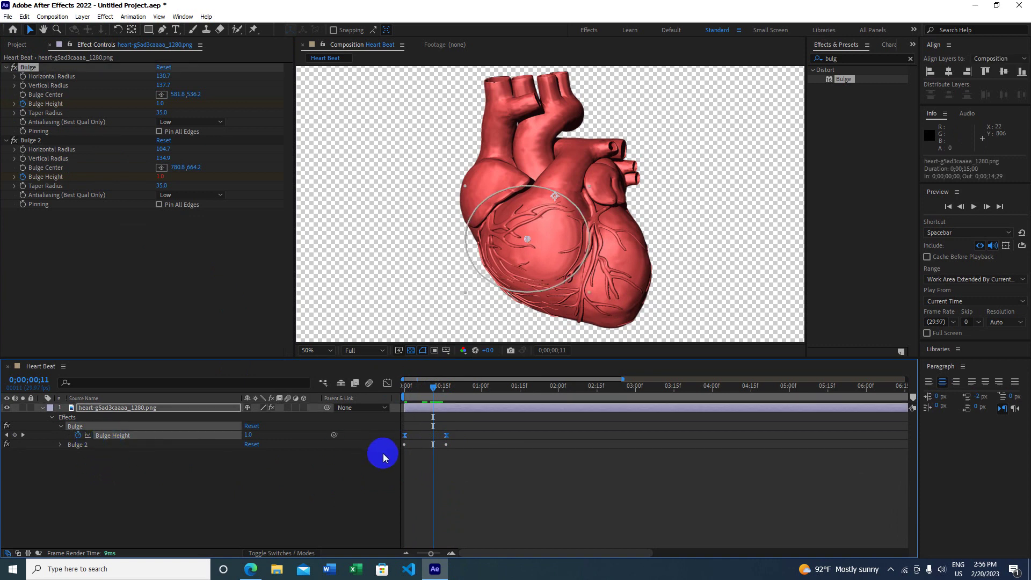
{"action": "left_click", "coordinate": [454, 446]}
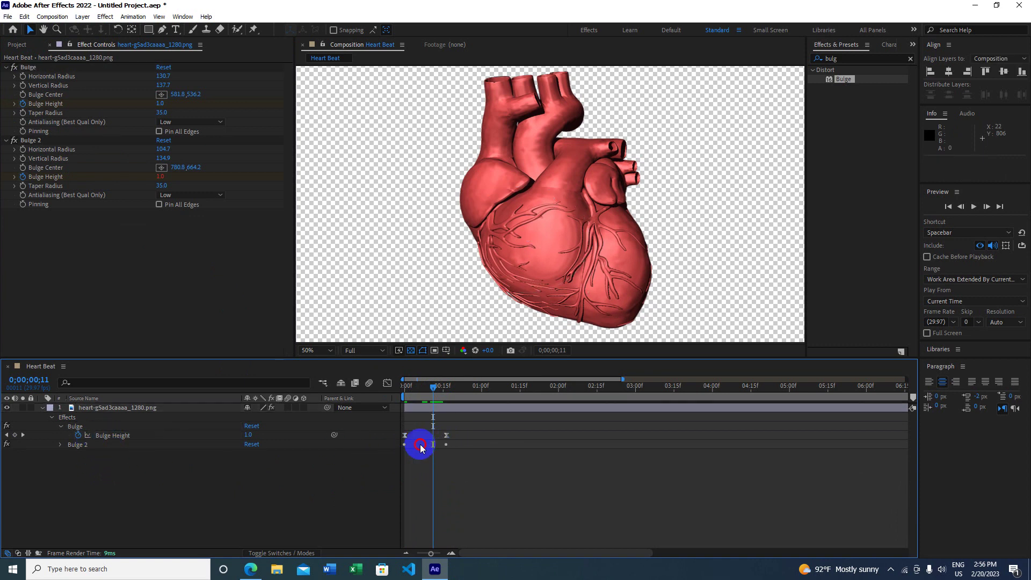
{"action": "left_click", "coordinate": [81, 445]}
{"action": "key", "text": "u"}
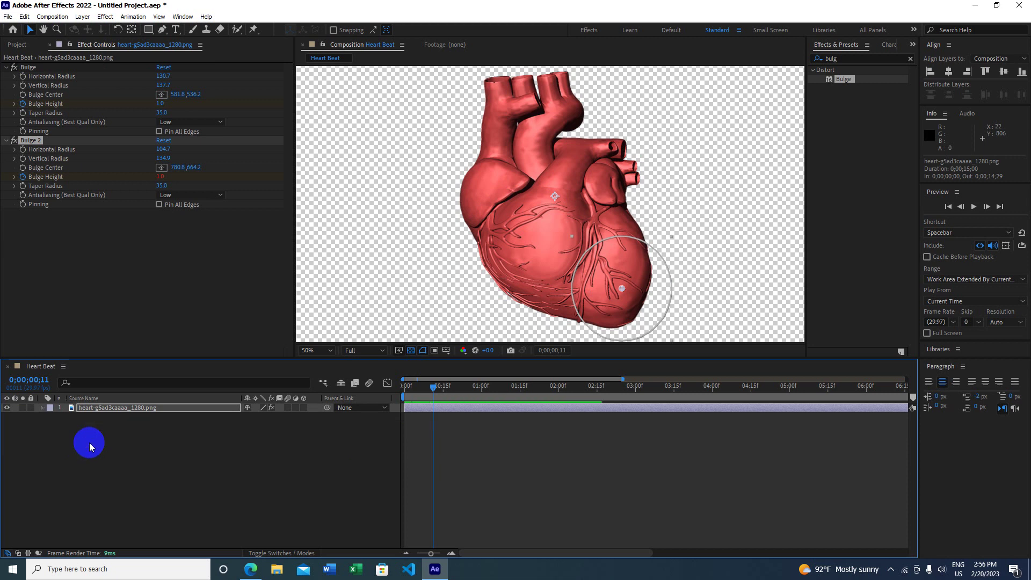
{"action": "key", "text": "u"}
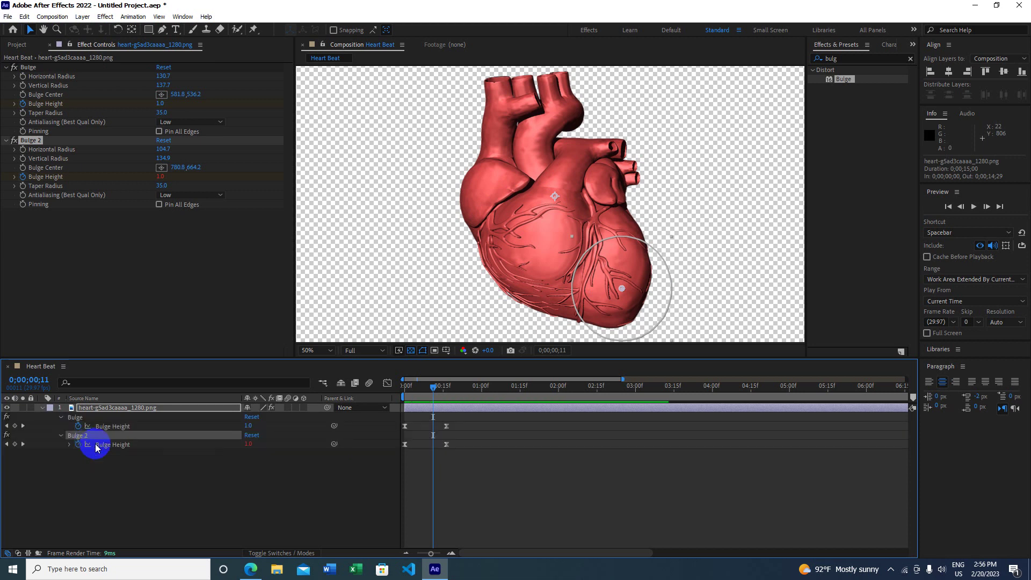
Step: Drag Bulge 2's Bulge Height keyframes along the timeline so they trail the first Bulge's
{"action": "left_click_drag", "start_coordinate": [466, 440], "coordinate": [408, 452]}
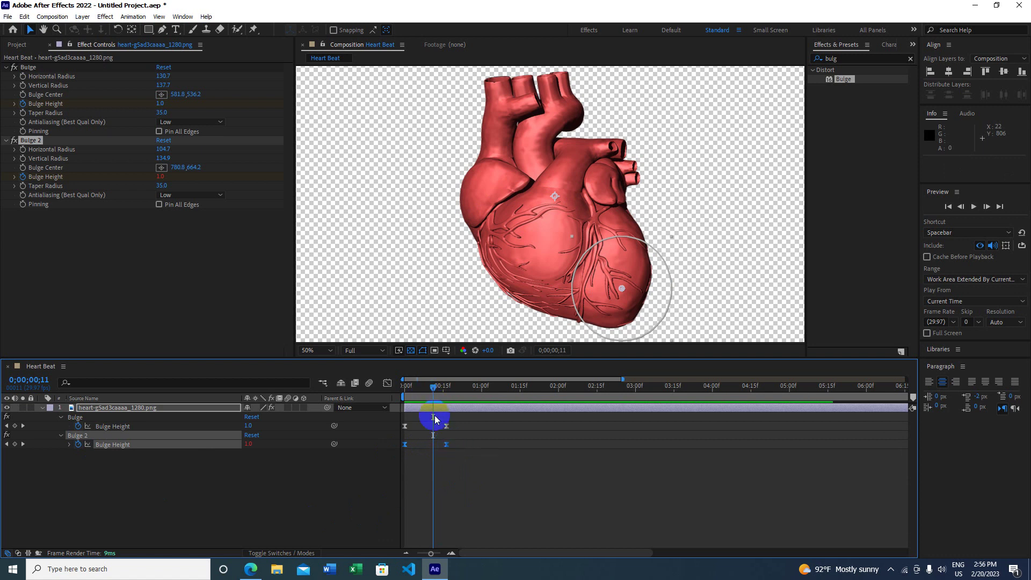
{"action": "mouse_move", "coordinate": [465, 440]}
{"action": "left_mouse_down"}
{"action": "mouse_move", "coordinate": [397, 452]}
{"action": "mouse_move", "coordinate": [461, 447]}
{"action": "left_mouse_up"}
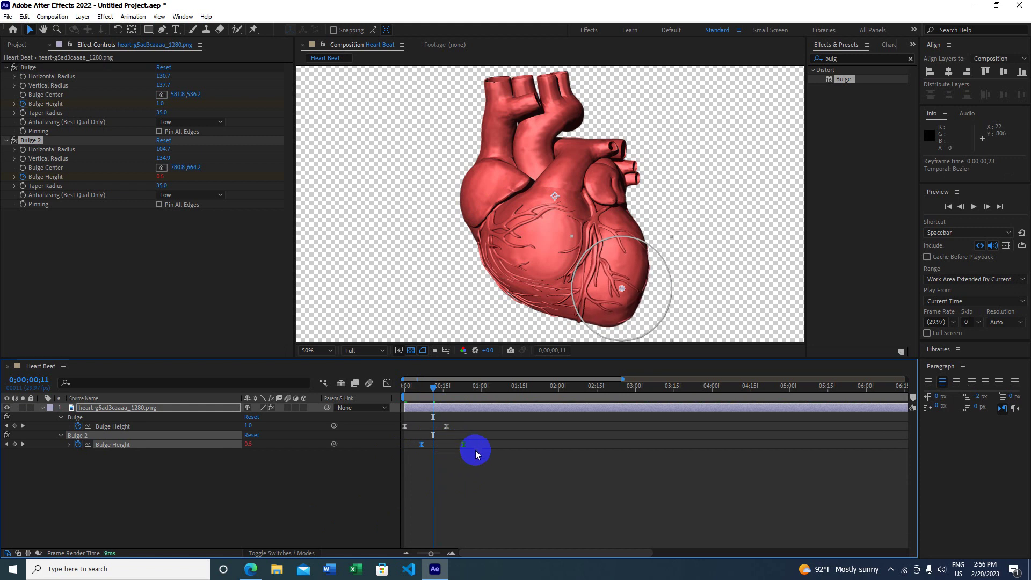
{"action": "left_click", "coordinate": [474, 447]}
{"action": "left_click_drag", "start_coordinate": [464, 444], "coordinate": [435, 427]}
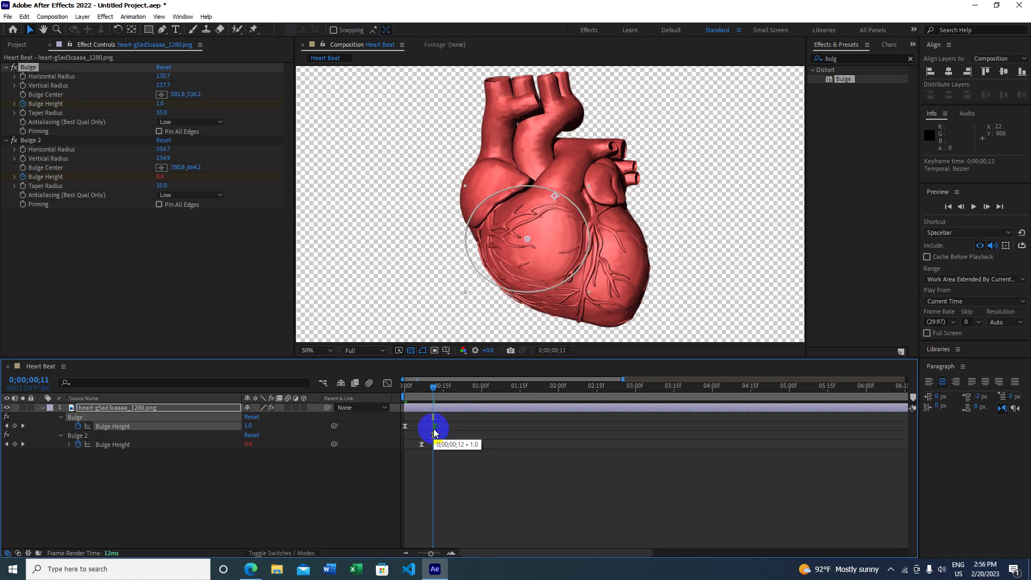
{"action": "left_click", "coordinate": [409, 393]}
{"action": "left_click_drag", "start_coordinate": [410, 392], "coordinate": [404, 393]}
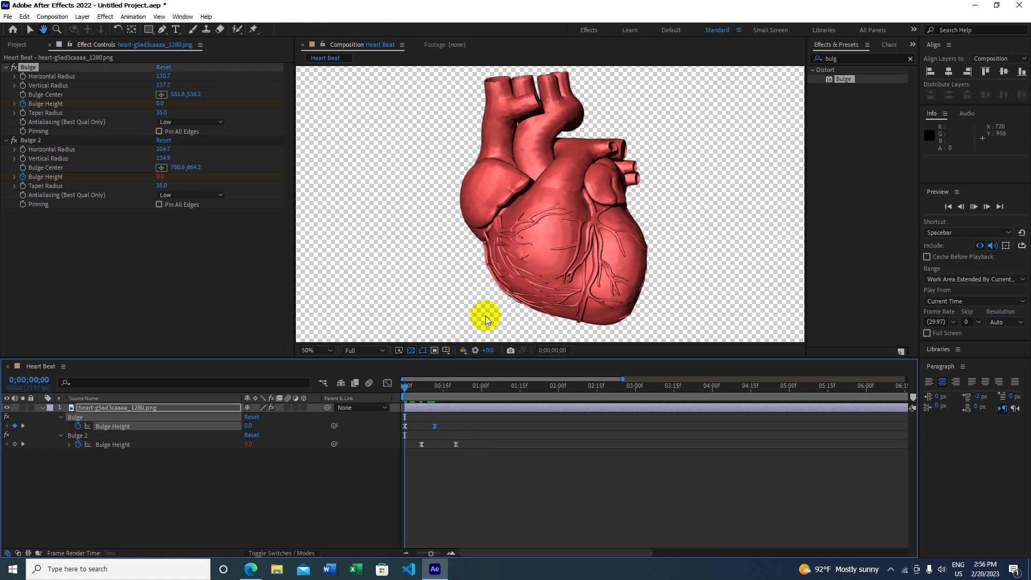
Step: Play and stop previews of the pulsing heart, returning to the start in between
{"action": "key", "text": "space"}
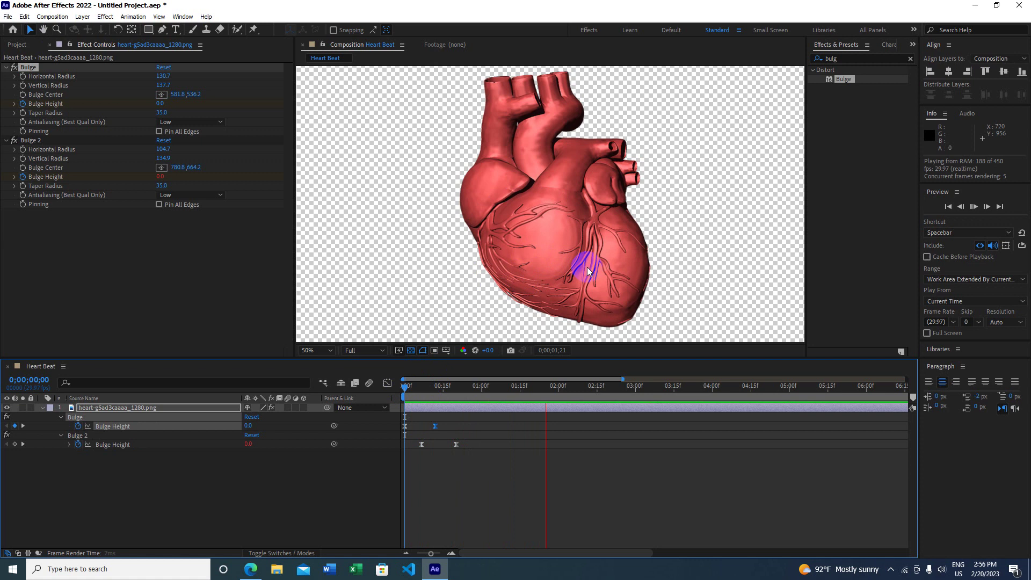
{"action": "left_click", "coordinate": [526, 306]}
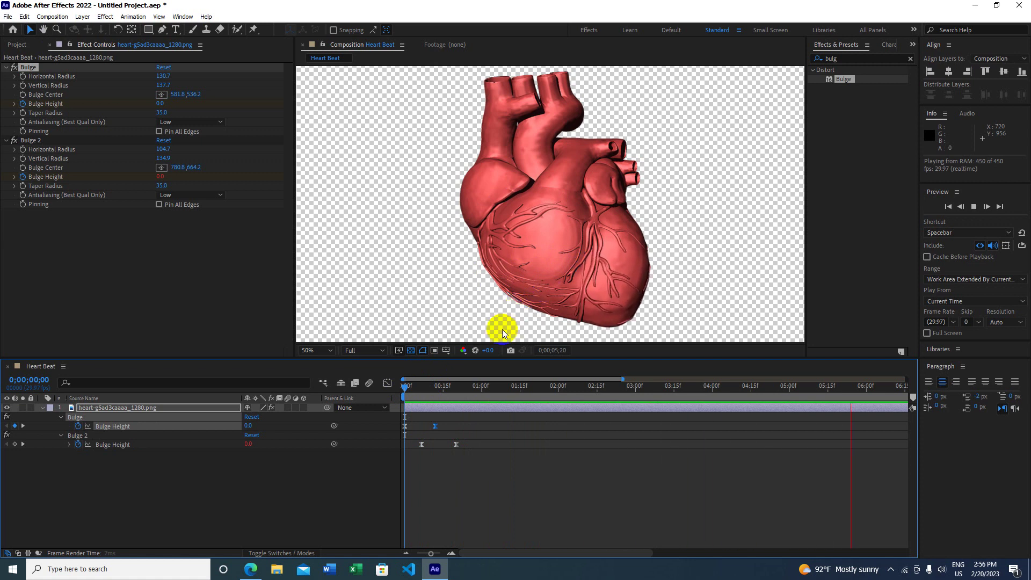
{"action": "left_click", "coordinate": [479, 351]}
{"action": "left_click_drag", "start_coordinate": [495, 386], "coordinate": [358, 385]}
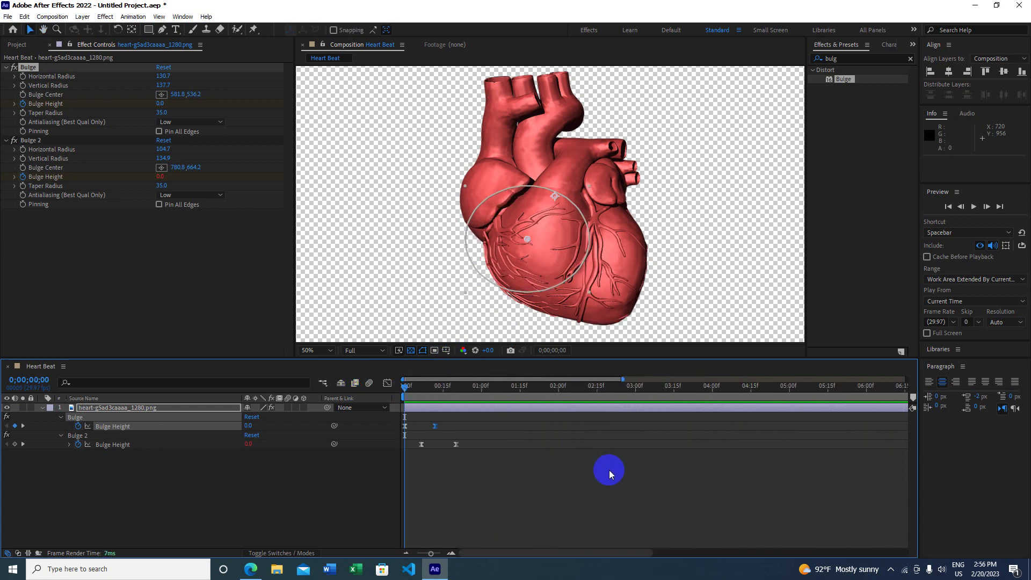
{"action": "key", "text": "space"}
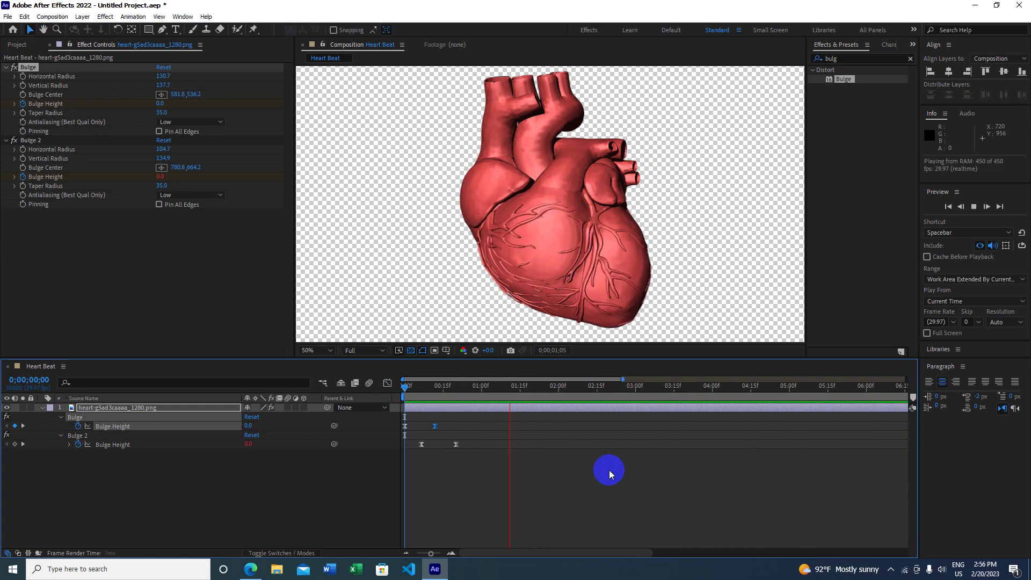
{"action": "key", "text": "space"}
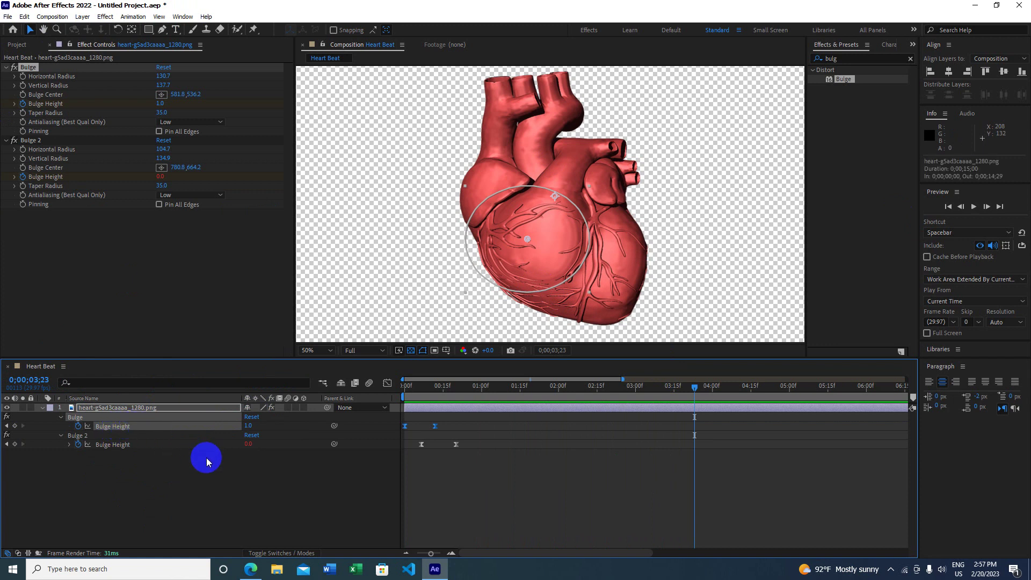
Step: Focus the timeline and undo the last keyframe edit with Ctrl+Z
{"action": "left_click", "coordinate": [204, 454]}
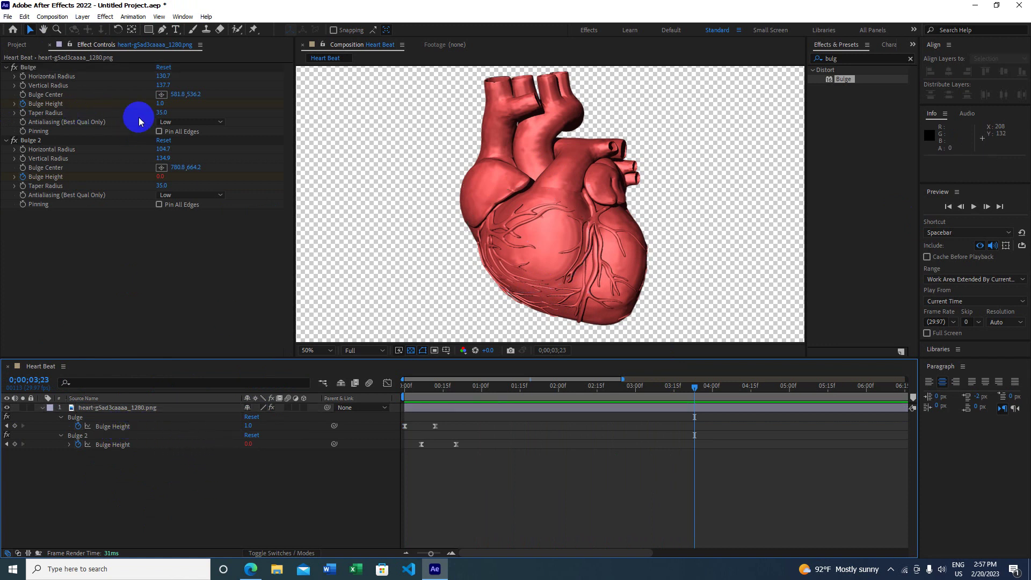
{"action": "left_click", "coordinate": [51, 106]}
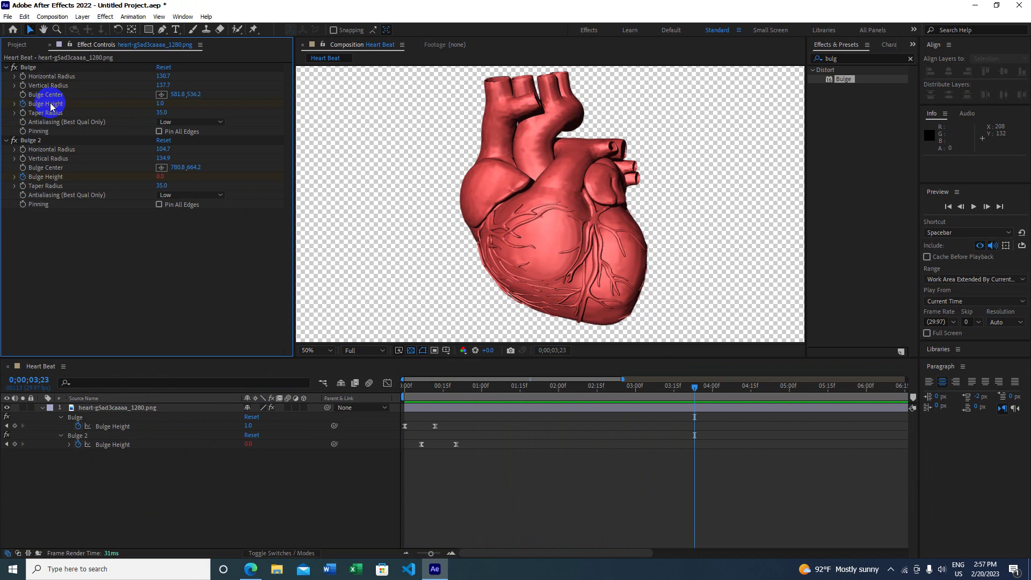
{"action": "left_click", "coordinate": [240, 480]}
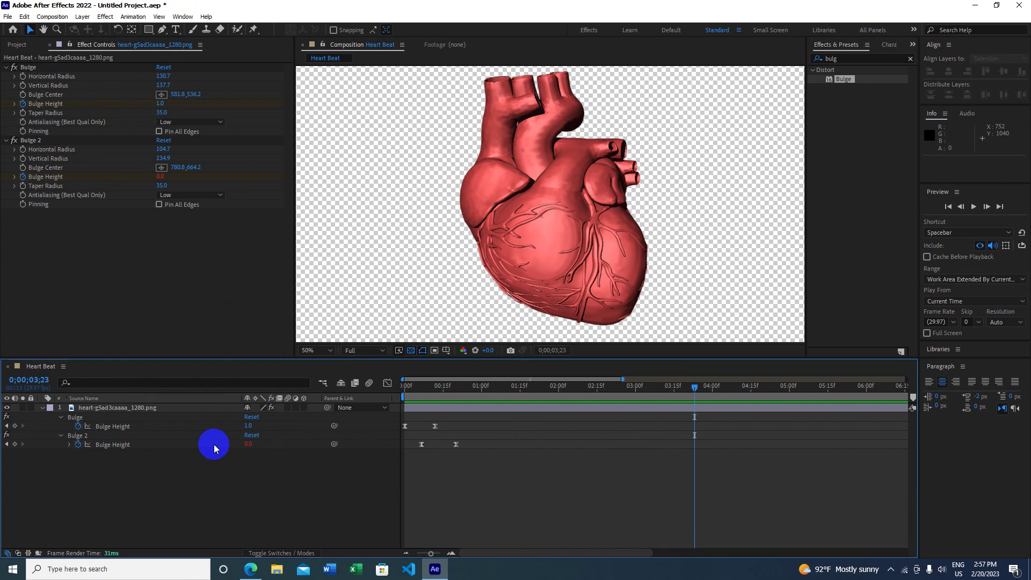
{"action": "key", "text": "ctrl+z"}
{"action": "key", "text": "ctrl+z"}
{"action": "key", "text": "ctrl+z"}
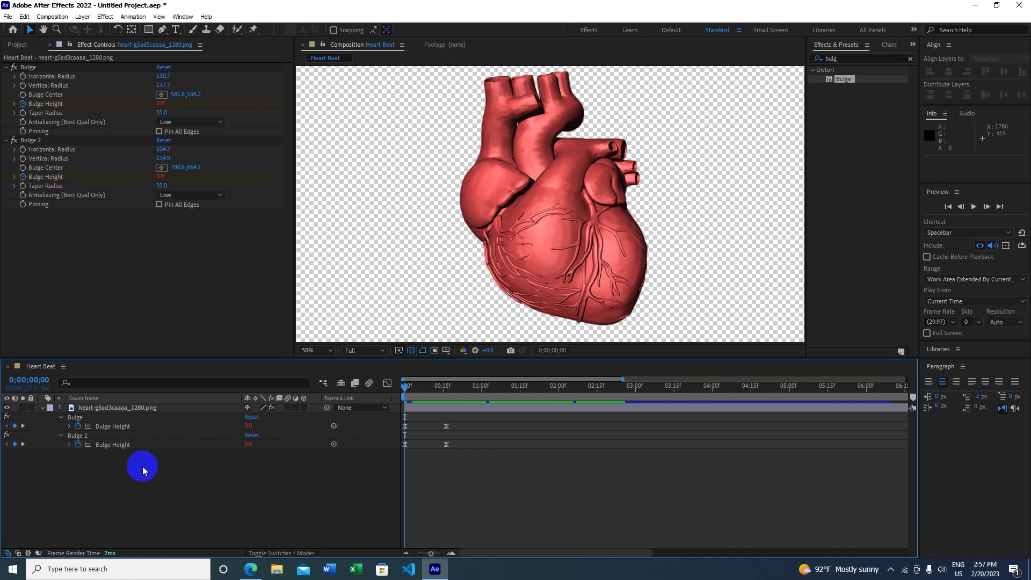
Step: Preview the current heartbeat animation from the start with Bulge 2's Bulge Height keyframes selected
{"action": "left_click", "coordinate": [119, 448]}
{"action": "mouse_move", "coordinate": [408, 389]}
{"action": "left_mouse_down"}
{"action": "mouse_move", "coordinate": [437, 385]}
{"action": "mouse_move", "coordinate": [402, 385]}
{"action": "left_mouse_up"}
{"action": "key", "text": "space"}
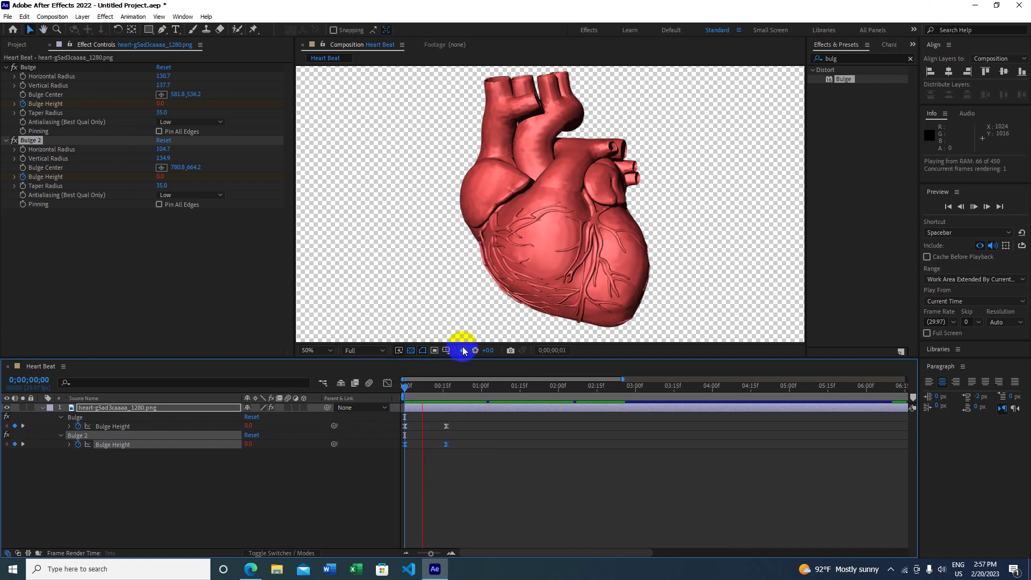
{"action": "key", "text": "space"}
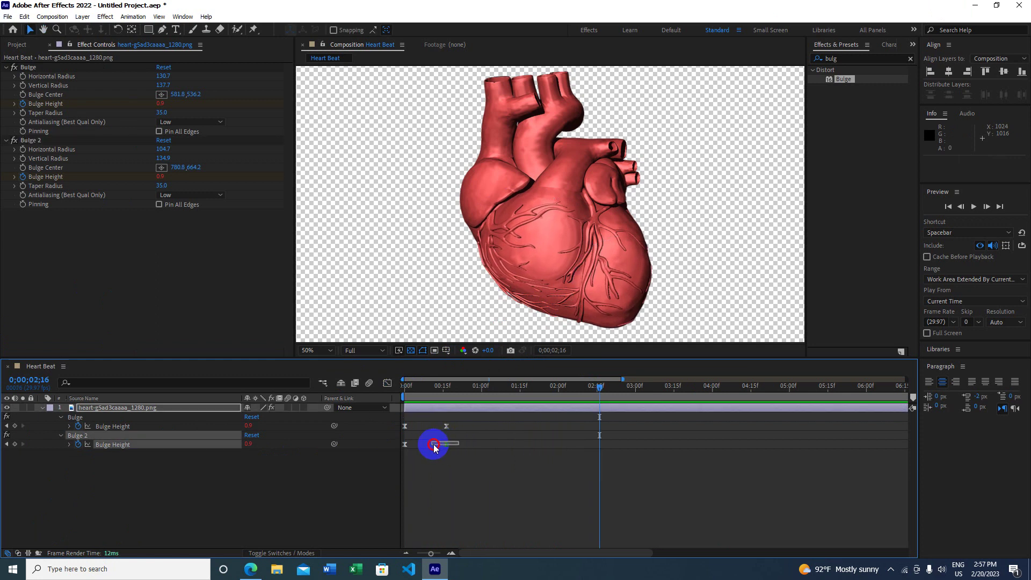
Step: Offset the keyframes so Bulge 2's Bulge Height sits at frames 4 and 17, then replay from frame 0
{"action": "mouse_move", "coordinate": [459, 442]}
{"action": "left_mouse_down"}
{"action": "mouse_move", "coordinate": [391, 449]}
{"action": "mouse_move", "coordinate": [434, 427]}
{"action": "mouse_move", "coordinate": [448, 445]}
{"action": "left_mouse_up"}
{"action": "left_click", "coordinate": [430, 466]}
{"action": "left_click", "coordinate": [434, 430]}
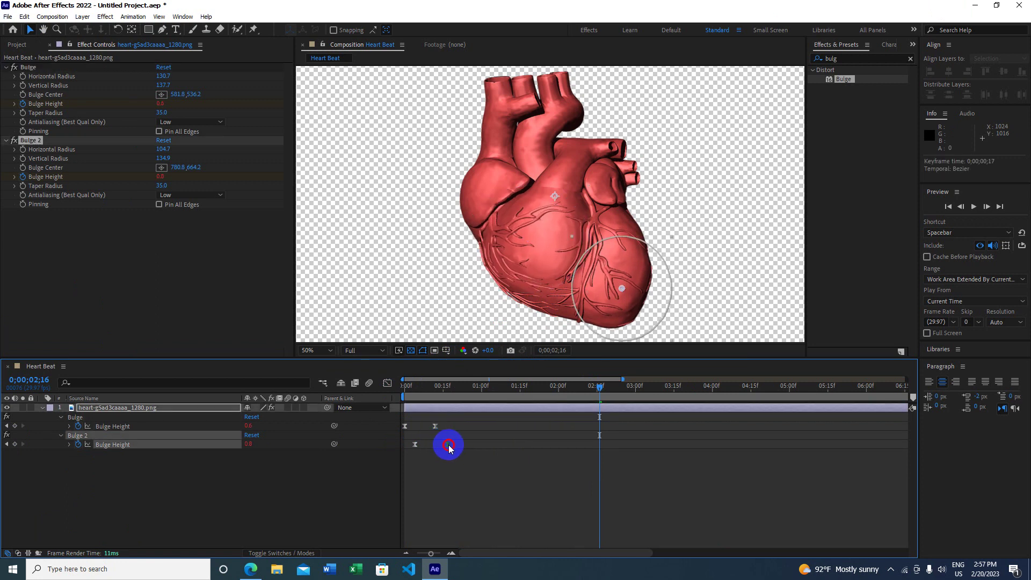
{"action": "left_click_drag", "start_coordinate": [429, 396], "coordinate": [389, 386]}
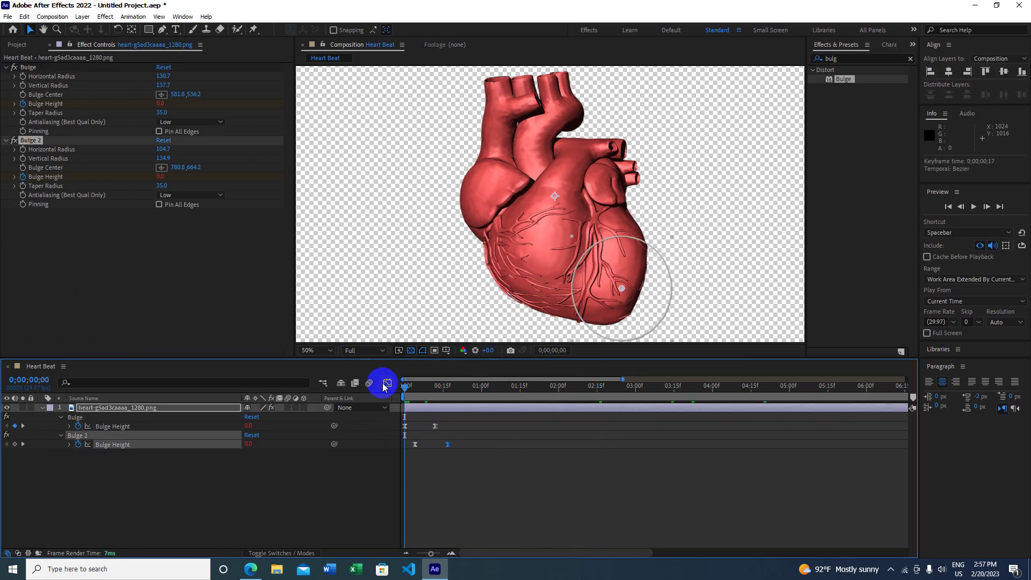
{"action": "key", "text": "space"}
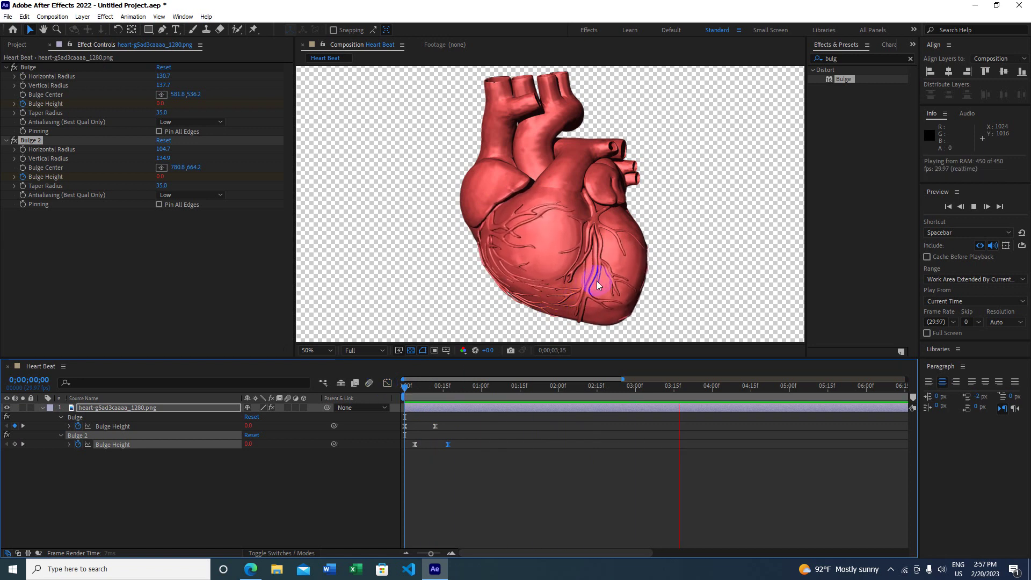
{"action": "left_click_drag", "start_coordinate": [841, 85], "coordinate": [521, 225]}
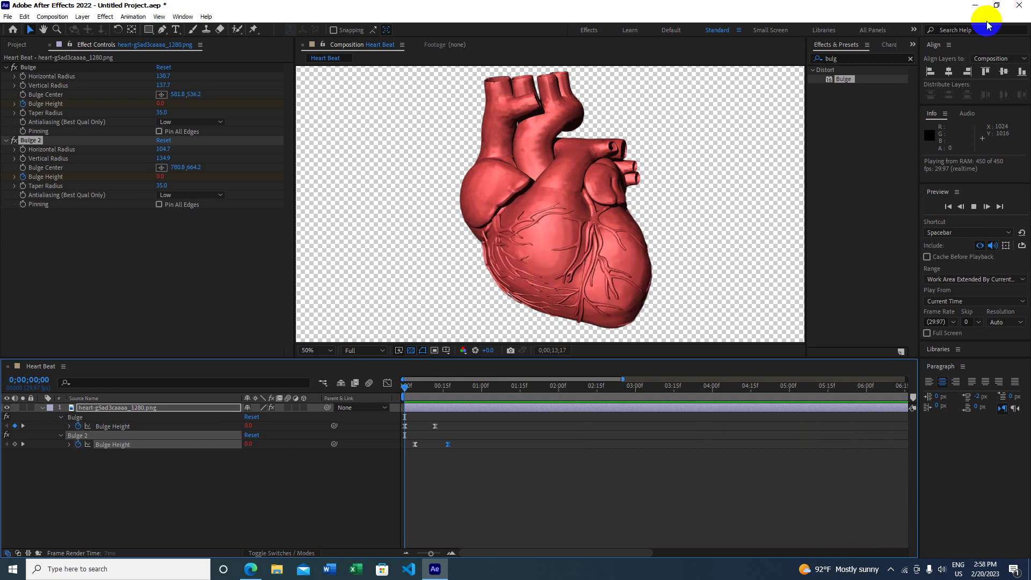
{"action": "key", "text": "space"}
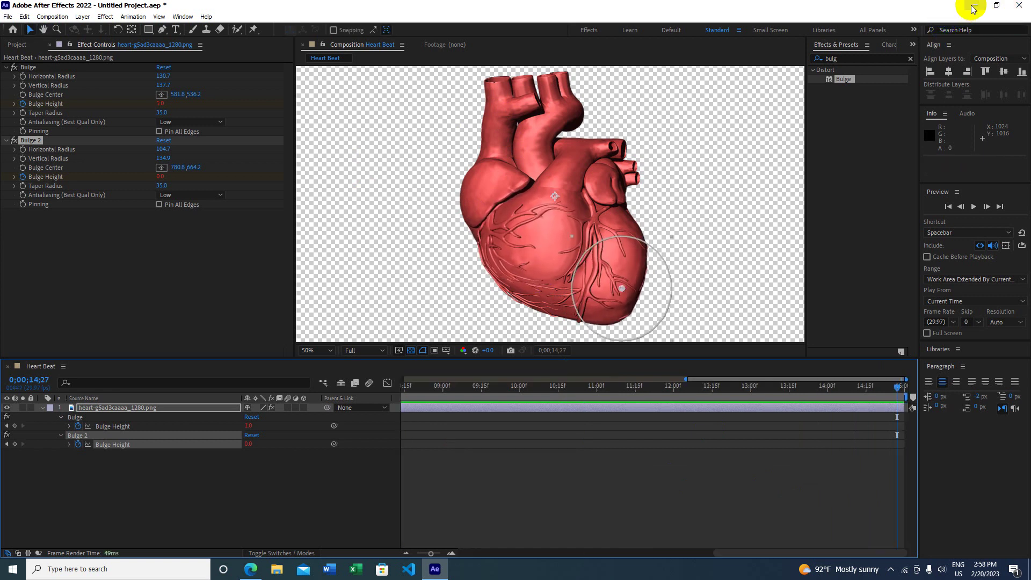